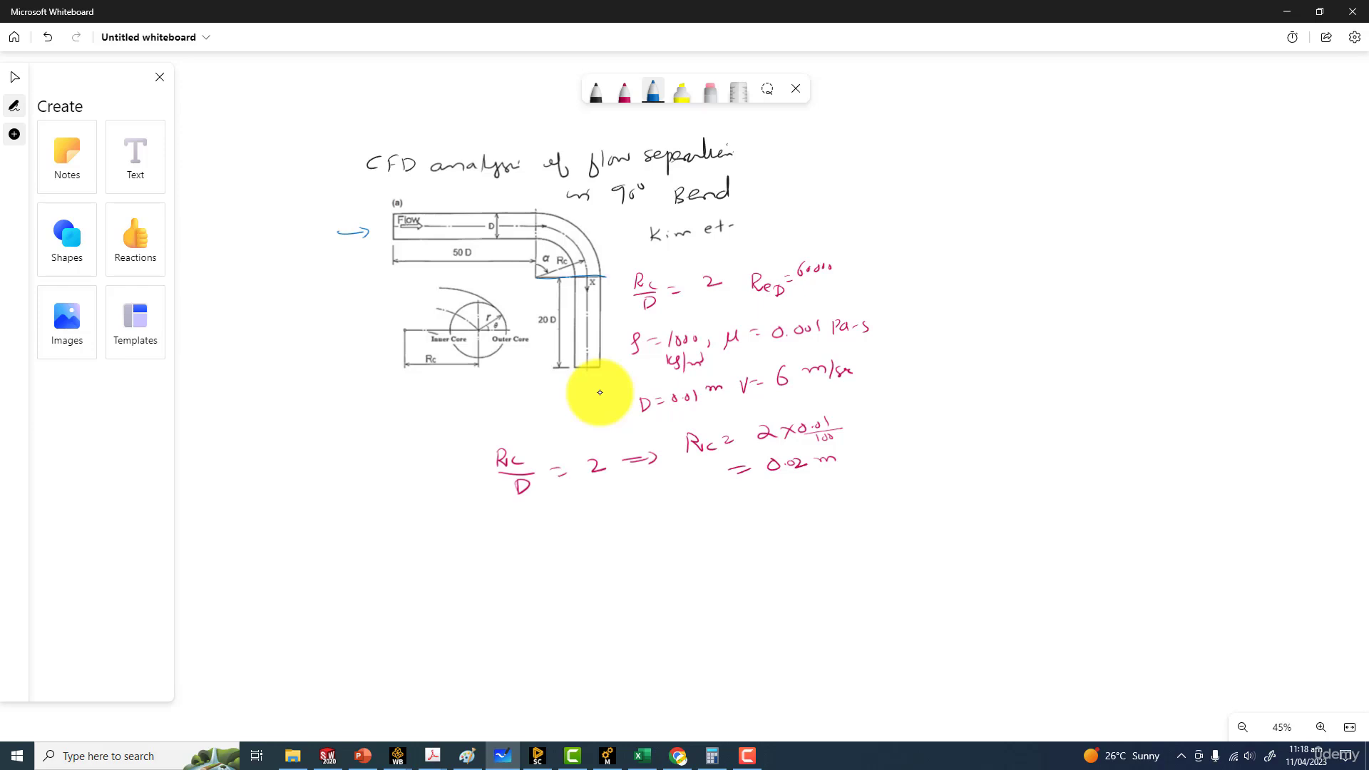
Draw a downward arrow beside the outlet pipe and handwrite 50D = 50 × 0.01 = 0.5 m below the existing notes
{"action": "left_click_drag", "start_coordinate": [616, 288], "coordinate": [606, 341]}
{"action": "mouse_move", "coordinate": [552, 543]}
{"action": "left_mouse_down"}
{"action": "mouse_move", "coordinate": [533, 564]}
{"action": "mouse_move", "coordinate": [559, 551]}
{"action": "left_mouse_up"}
{"action": "left_click_drag", "start_coordinate": [579, 549], "coordinate": [575, 571]}
{"action": "mouse_move", "coordinate": [604, 552]}
{"action": "left_mouse_down"}
{"action": "mouse_move", "coordinate": [625, 560]}
{"action": "mouse_move", "coordinate": [658, 537]}
{"action": "left_mouse_up"}
{"action": "mouse_move", "coordinate": [654, 547]}
{"action": "left_mouse_down"}
{"action": "mouse_move", "coordinate": [650, 567]}
{"action": "mouse_move", "coordinate": [685, 549]}
{"action": "left_mouse_up"}
{"action": "left_click_drag", "start_coordinate": [733, 540], "coordinate": [709, 566]}
{"action": "mouse_move", "coordinate": [707, 546]}
{"action": "left_mouse_down"}
{"action": "mouse_move", "coordinate": [729, 565]}
{"action": "mouse_move", "coordinate": [775, 553]}
{"action": "mouse_move", "coordinate": [768, 534]}
{"action": "left_mouse_up"}
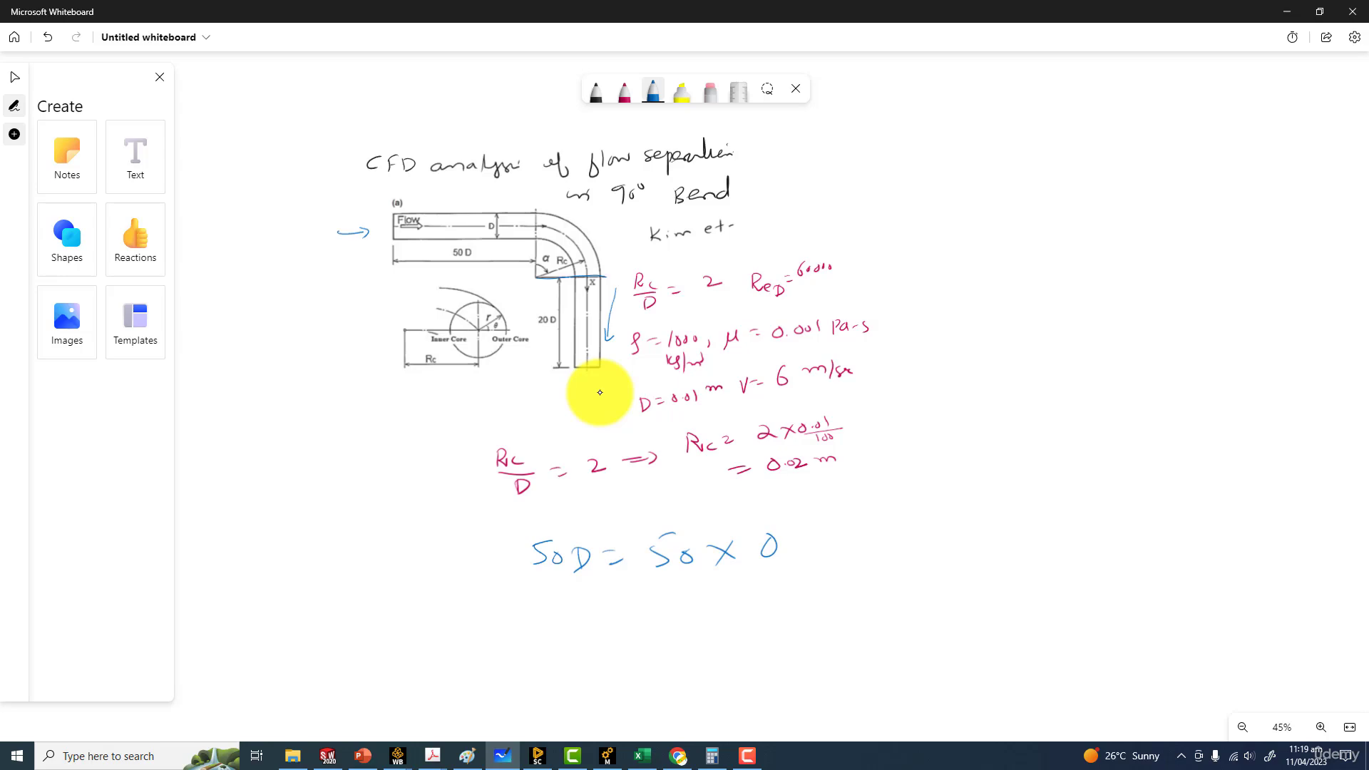
{"action": "left_click_drag", "start_coordinate": [794, 549], "coordinate": [795, 550]}
{"action": "mouse_move", "coordinate": [820, 533]}
{"action": "left_mouse_down"}
{"action": "mouse_move", "coordinate": [810, 551]}
{"action": "mouse_move", "coordinate": [821, 532]}
{"action": "left_mouse_up"}
{"action": "mouse_move", "coordinate": [830, 528]}
{"action": "left_mouse_down"}
{"action": "mouse_move", "coordinate": [827, 553]}
{"action": "mouse_move", "coordinate": [875, 530]}
{"action": "left_mouse_up"}
{"action": "mouse_move", "coordinate": [860, 546]}
{"action": "left_mouse_down"}
{"action": "mouse_move", "coordinate": [911, 525]}
{"action": "mouse_move", "coordinate": [928, 536]}
{"action": "left_mouse_up"}
{"action": "mouse_move", "coordinate": [959, 530]}
{"action": "left_mouse_down"}
{"action": "mouse_move", "coordinate": [940, 541]}
{"action": "mouse_move", "coordinate": [1012, 528]}
{"action": "left_mouse_up"}
Handwrite the outlet length calculation 20D = 20 × 0.01 = 0.2 m below the 50D line
{"action": "mouse_move", "coordinate": [542, 626]}
{"action": "left_mouse_down"}
{"action": "mouse_move", "coordinate": [560, 650]}
{"action": "mouse_move", "coordinate": [578, 629]}
{"action": "left_mouse_up"}
{"action": "left_click_drag", "start_coordinate": [598, 628], "coordinate": [599, 649]}
{"action": "mouse_move", "coordinate": [625, 630]}
{"action": "left_mouse_down"}
{"action": "mouse_move", "coordinate": [708, 615]}
{"action": "mouse_move", "coordinate": [750, 632]}
{"action": "left_mouse_up"}
{"action": "left_click_drag", "start_coordinate": [741, 618], "coordinate": [809, 612]}
{"action": "left_click_drag", "start_coordinate": [826, 601], "coordinate": [840, 614]}
{"action": "left_click_drag", "start_coordinate": [863, 598], "coordinate": [932, 593]}
{"action": "left_click_drag", "start_coordinate": [948, 583], "coordinate": [1011, 579]}
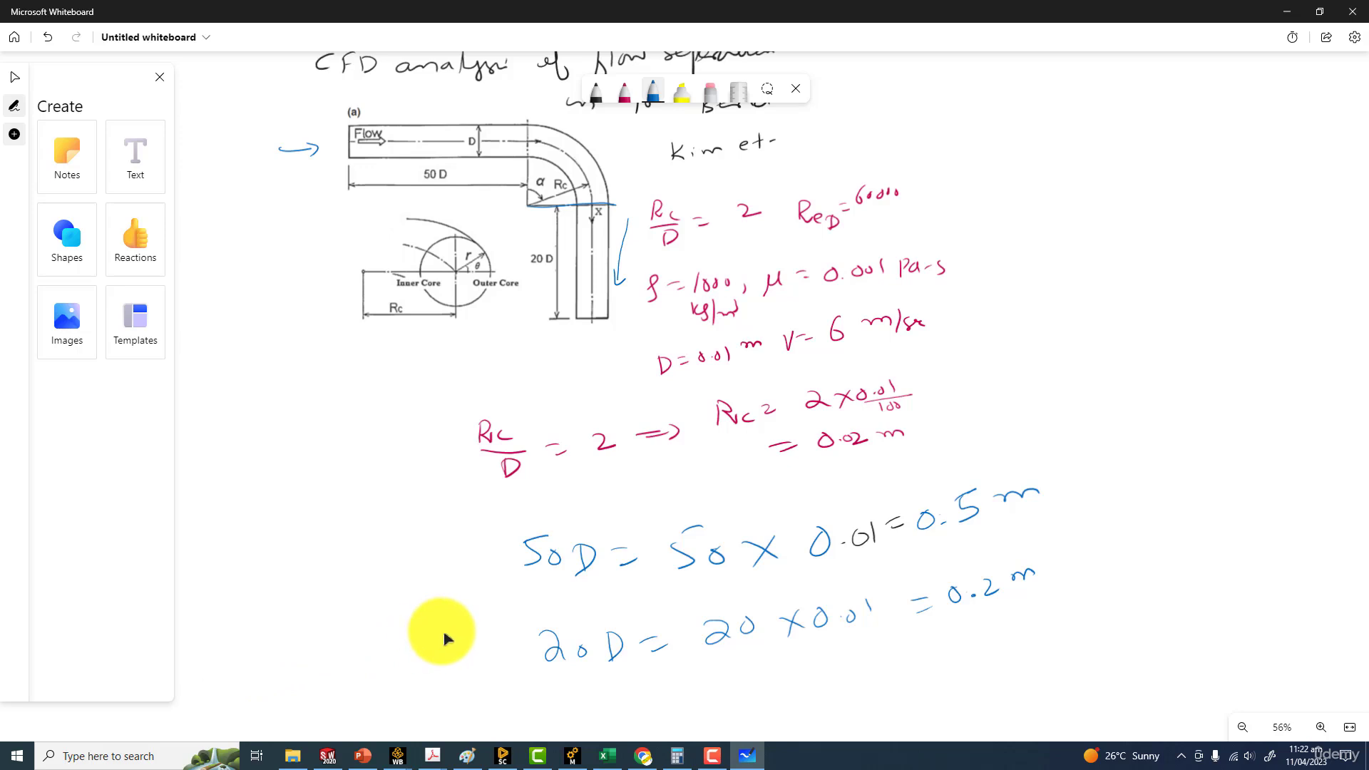
Switch to SpaceClaim and create a new, empty design
{"action": "left_click", "coordinate": [154, 758]}
{"action": "type", "text": "s"}
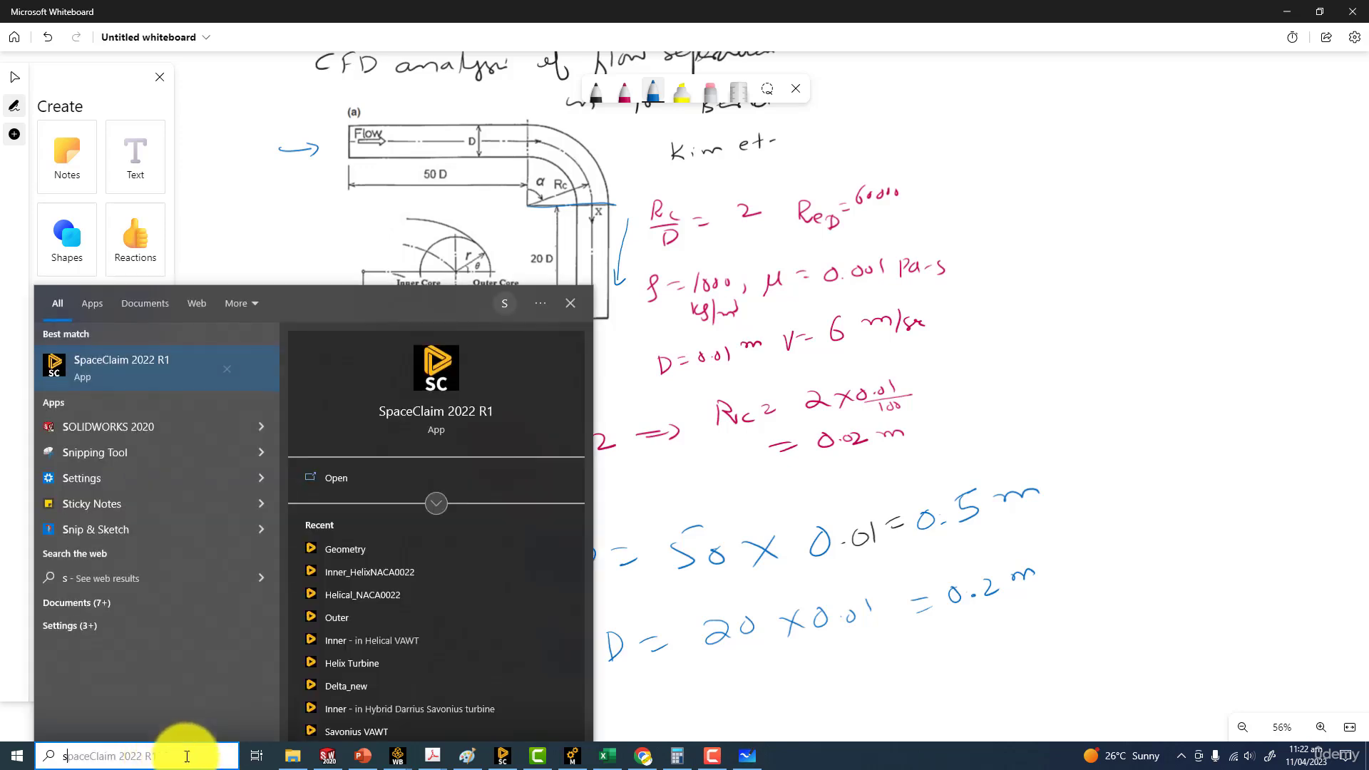
{"action": "left_click", "coordinate": [503, 757]}
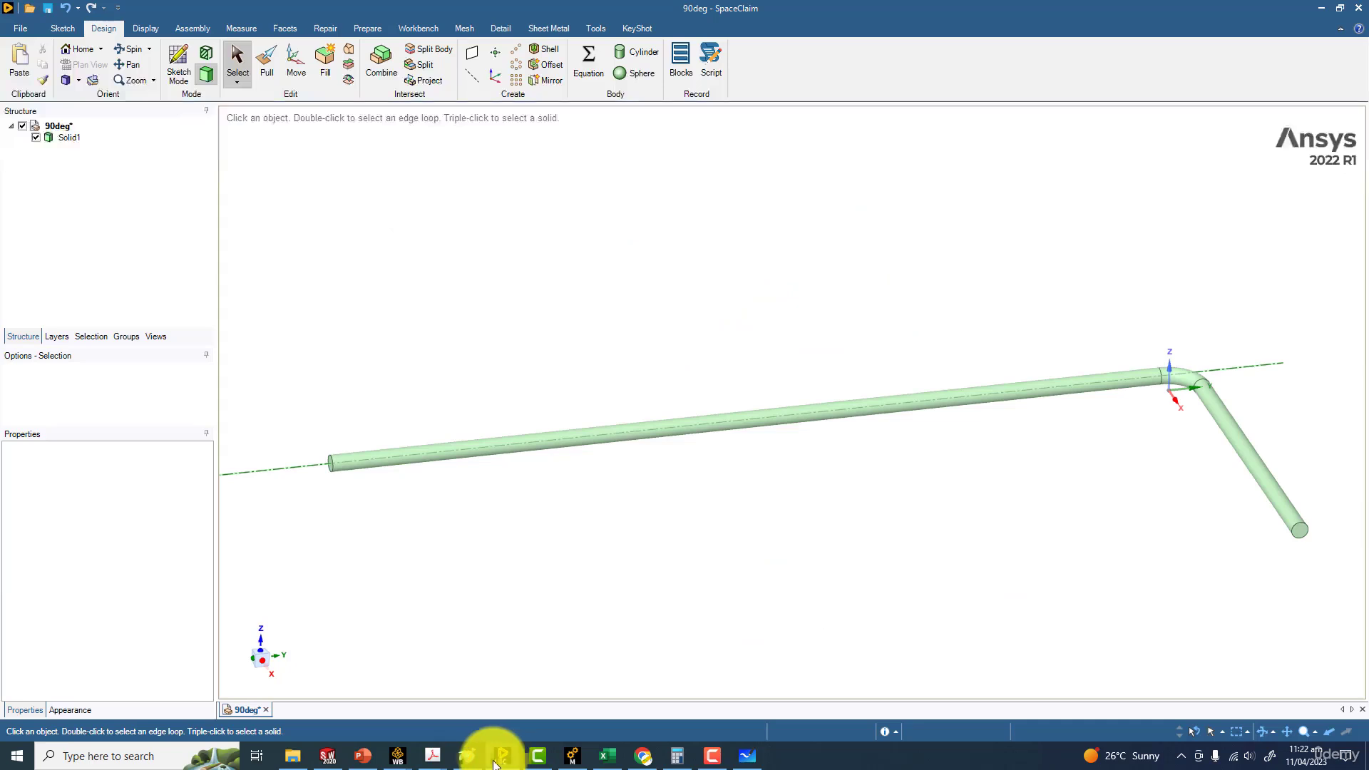
{"action": "left_click", "coordinate": [14, 29]}
{"action": "mouse_move", "coordinate": [45, 60]}
{"action": "left_click", "coordinate": [182, 73]}
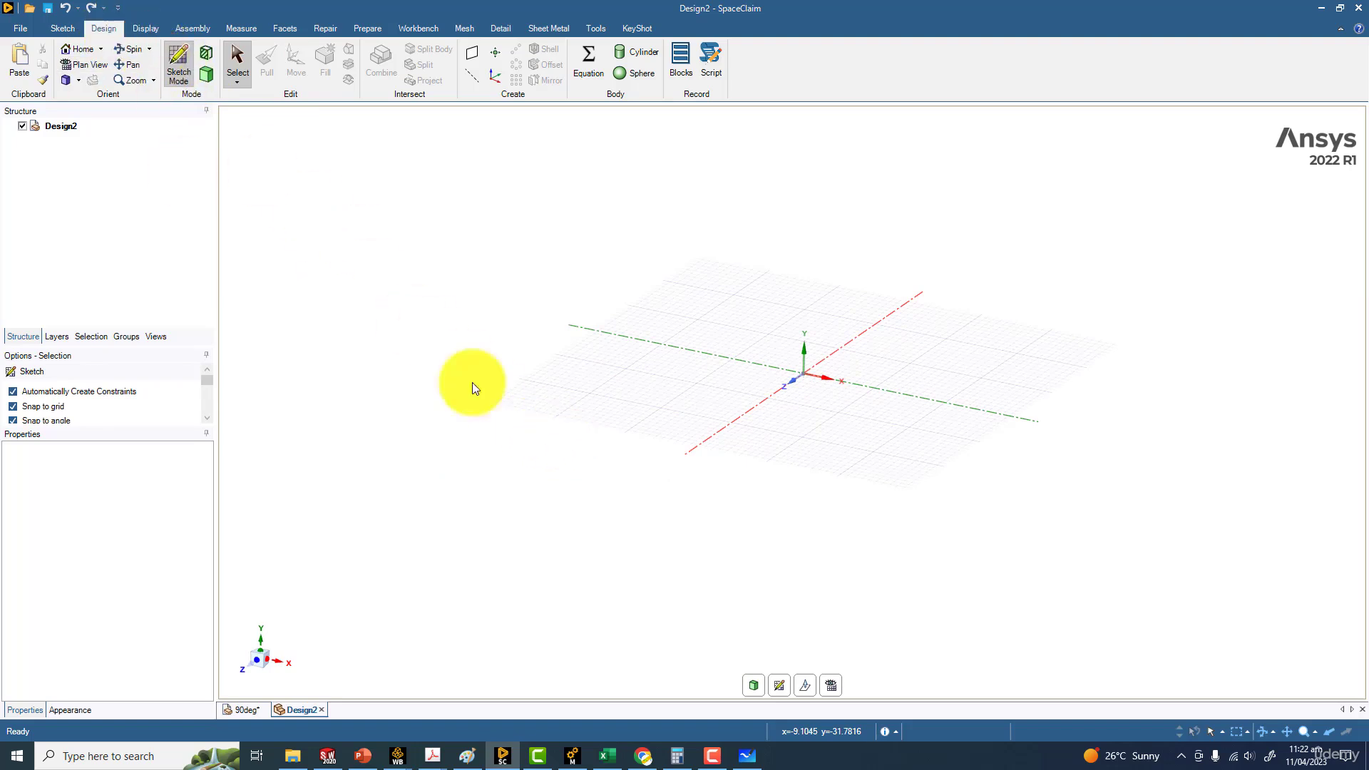
Start a sketch on the XY plane at the origin and view it straight along the Z axis
{"action": "left_click", "coordinate": [202, 79]}
{"action": "left_click", "coordinate": [177, 62]}
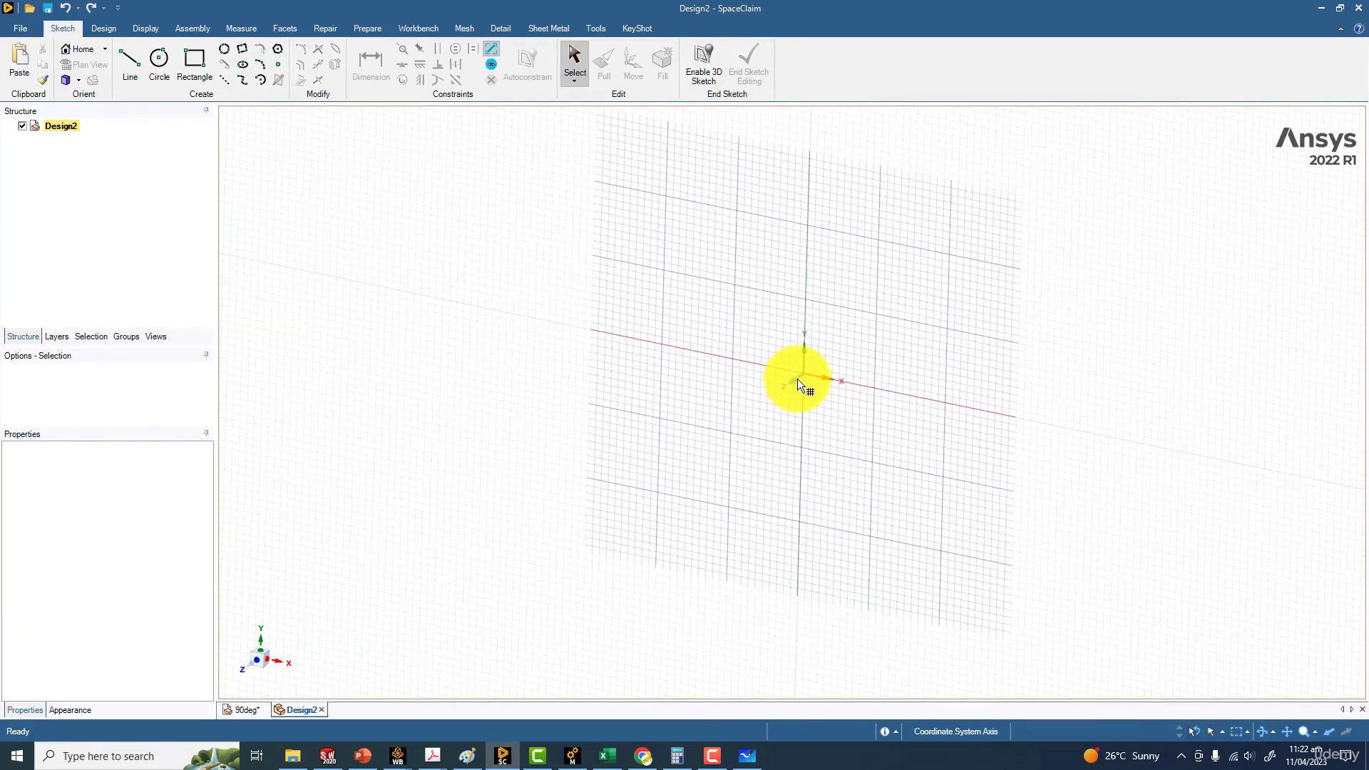
{"action": "left_click", "coordinate": [797, 379]}
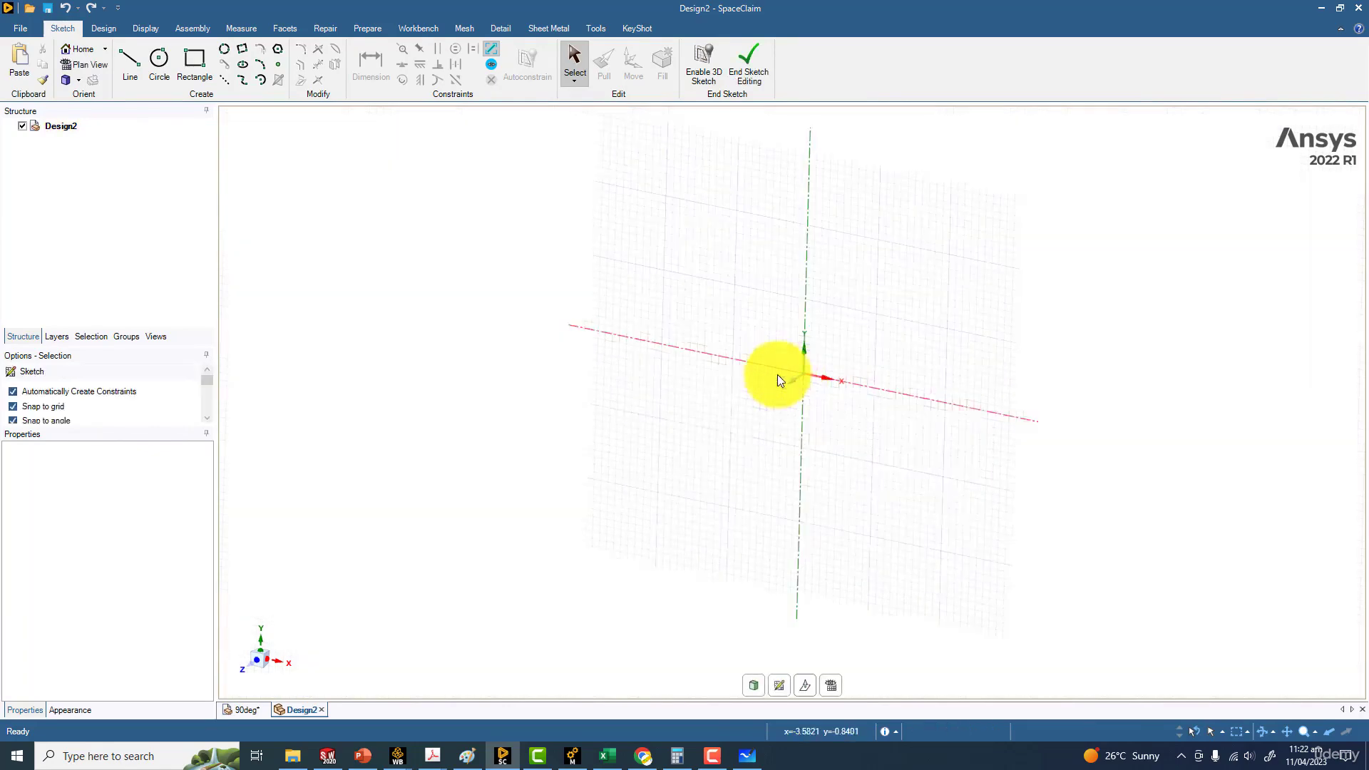
{"action": "left_click", "coordinate": [247, 666]}
{"action": "scroll", "coordinate": [885, 410], "scroll_direction": "up", "scroll_amount": 4}
{"action": "scroll", "coordinate": [769, 391], "scroll_direction": "up", "scroll_amount": 3}
{"action": "scroll", "coordinate": [793, 452], "scroll_direction": "down", "scroll_amount": 8}
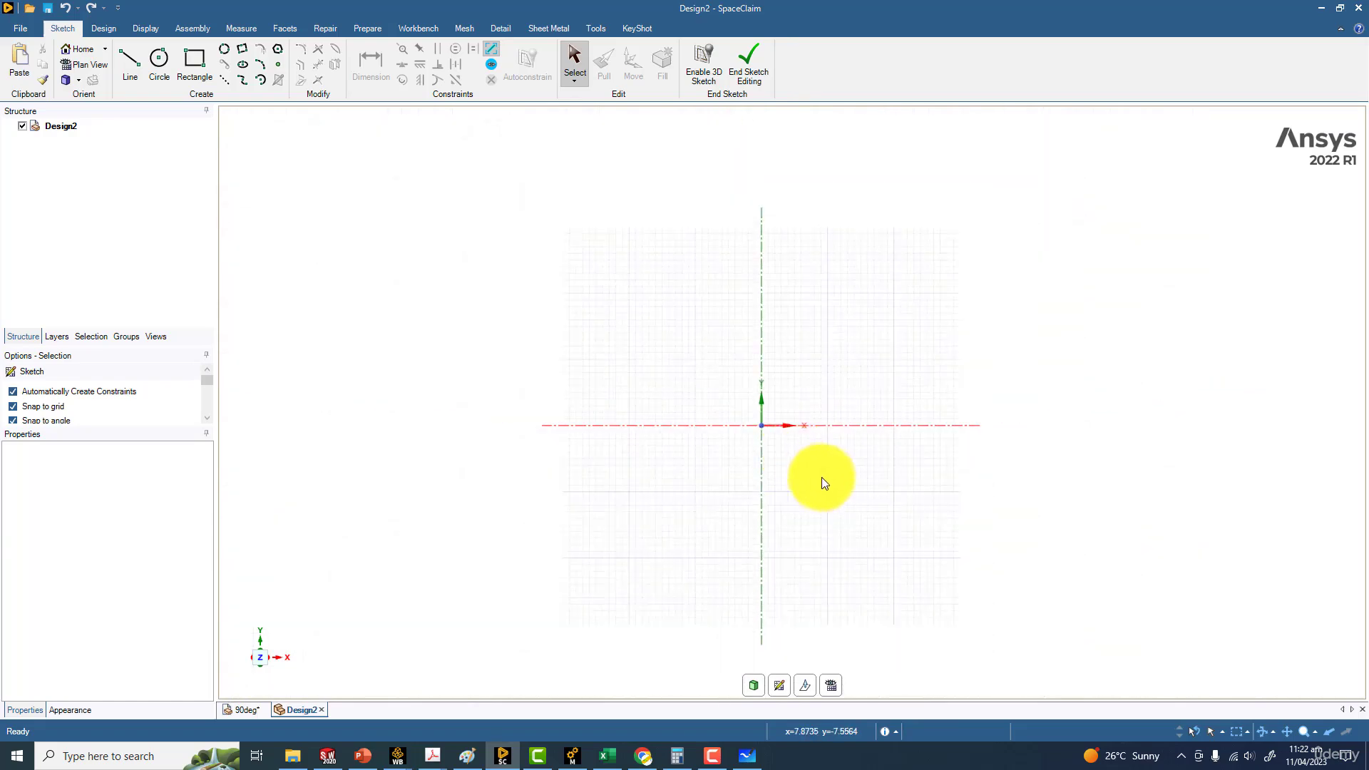
{"action": "middle_click_drag", "start_coordinate": [822, 477], "coordinate": [790, 456], "text": "shift"}
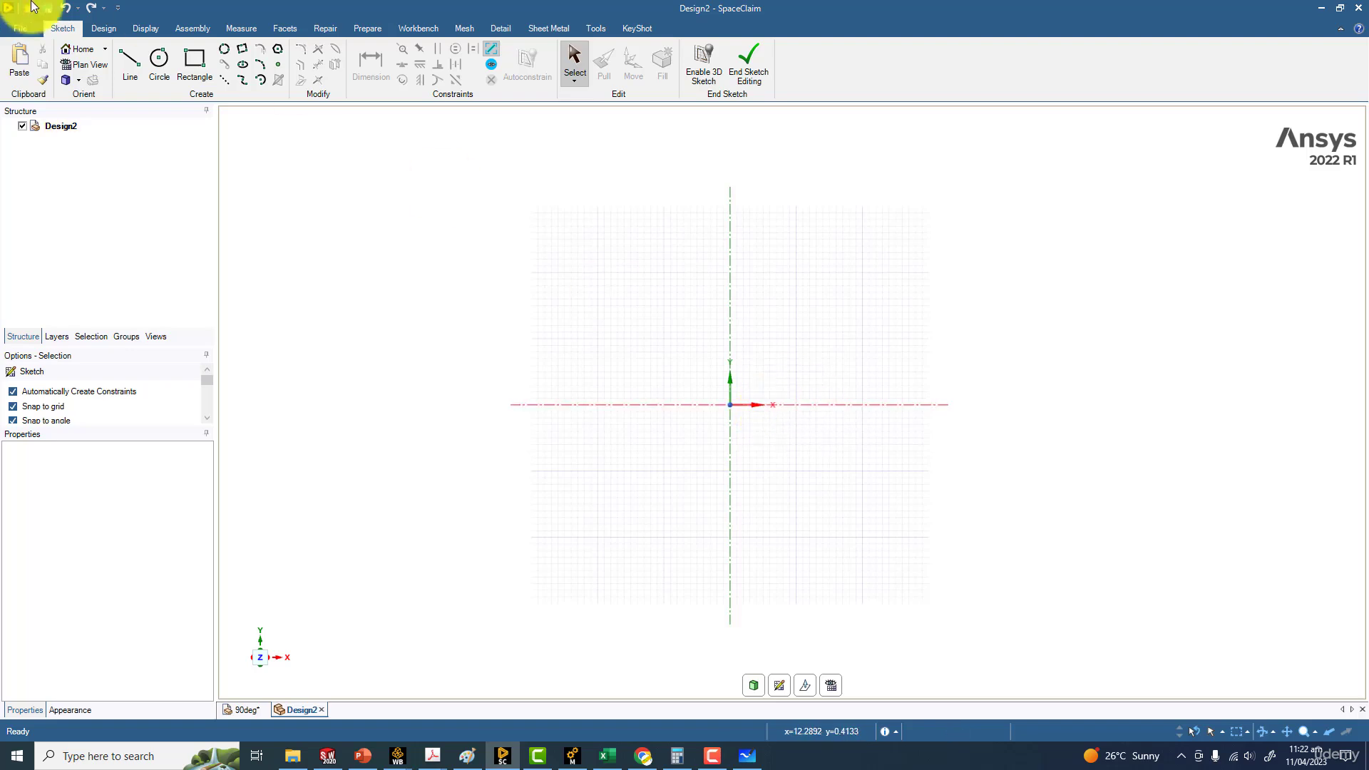
{"action": "left_click", "coordinate": [137, 58]}
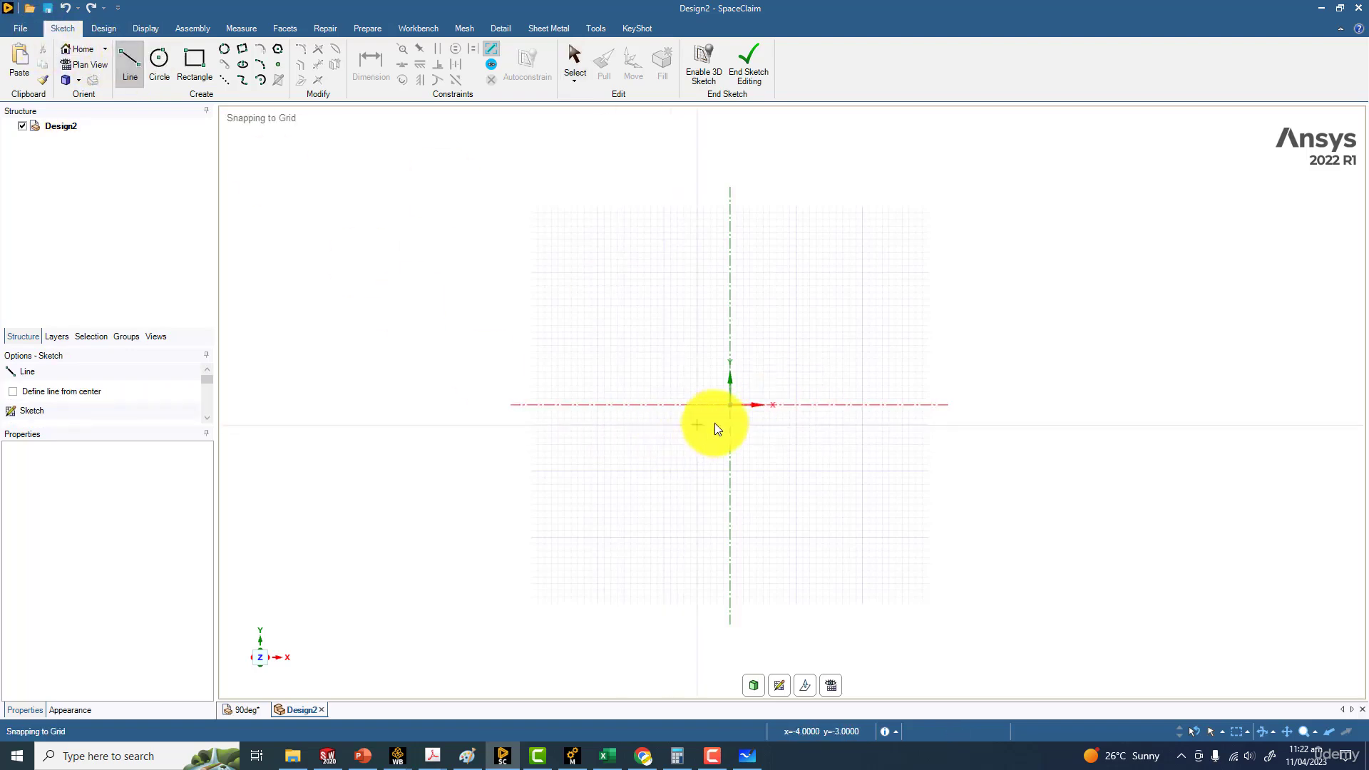
{"action": "left_click", "coordinate": [730, 405]}
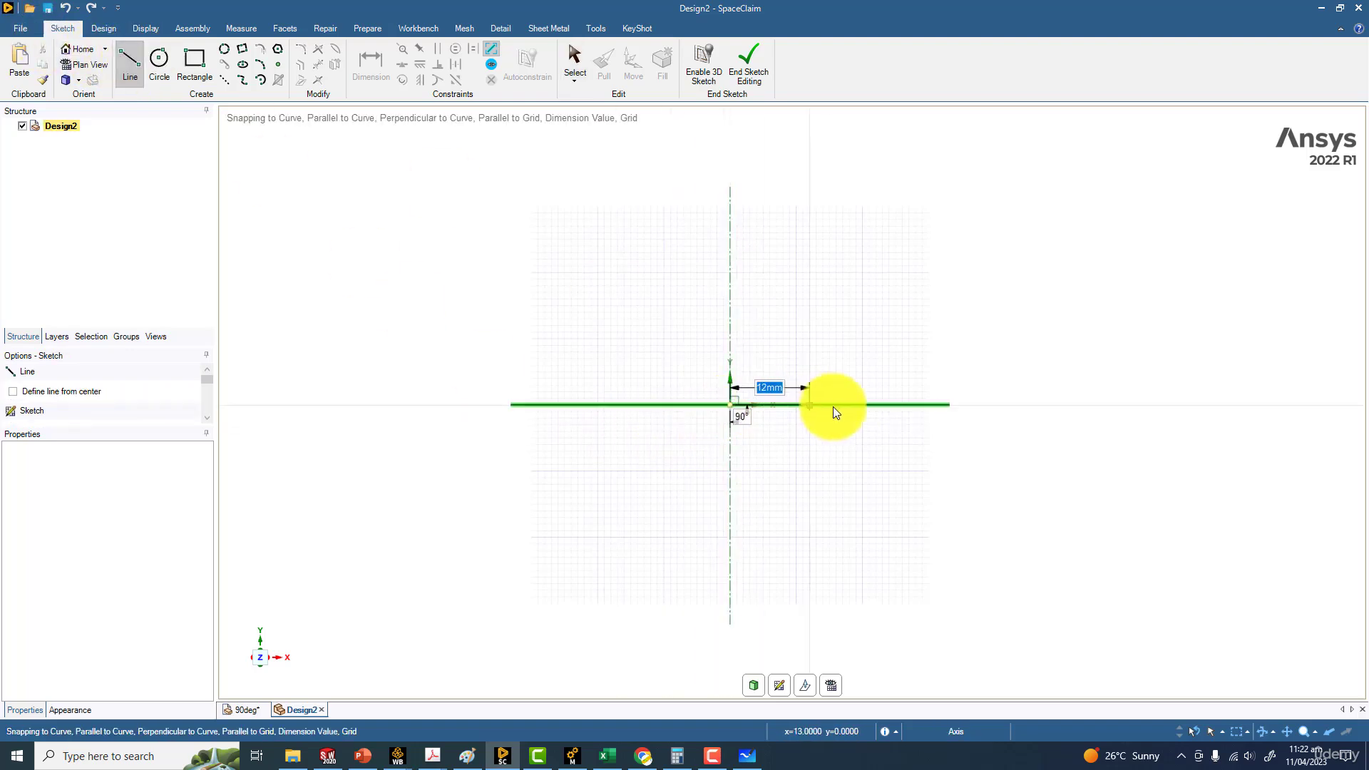
{"action": "left_click", "coordinate": [908, 406]}
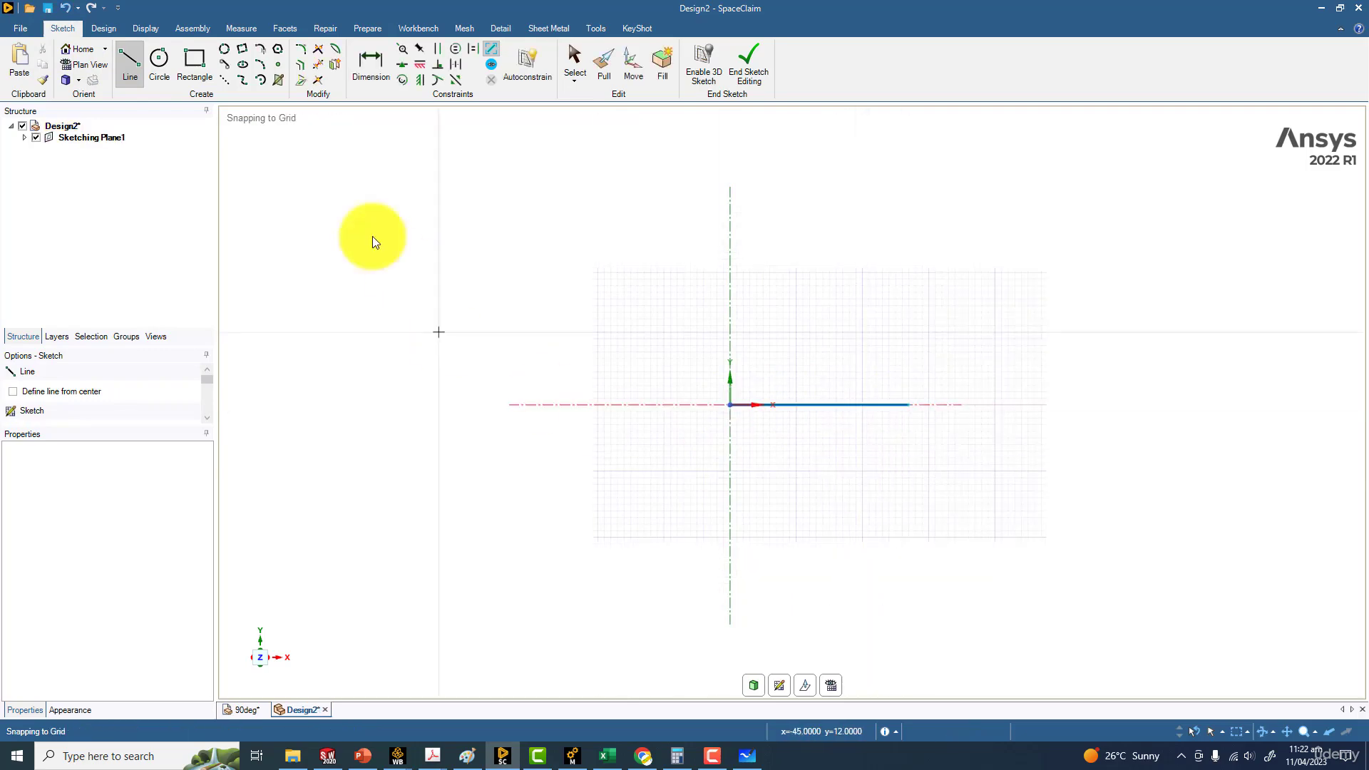
{"action": "left_click", "coordinate": [69, 8]}
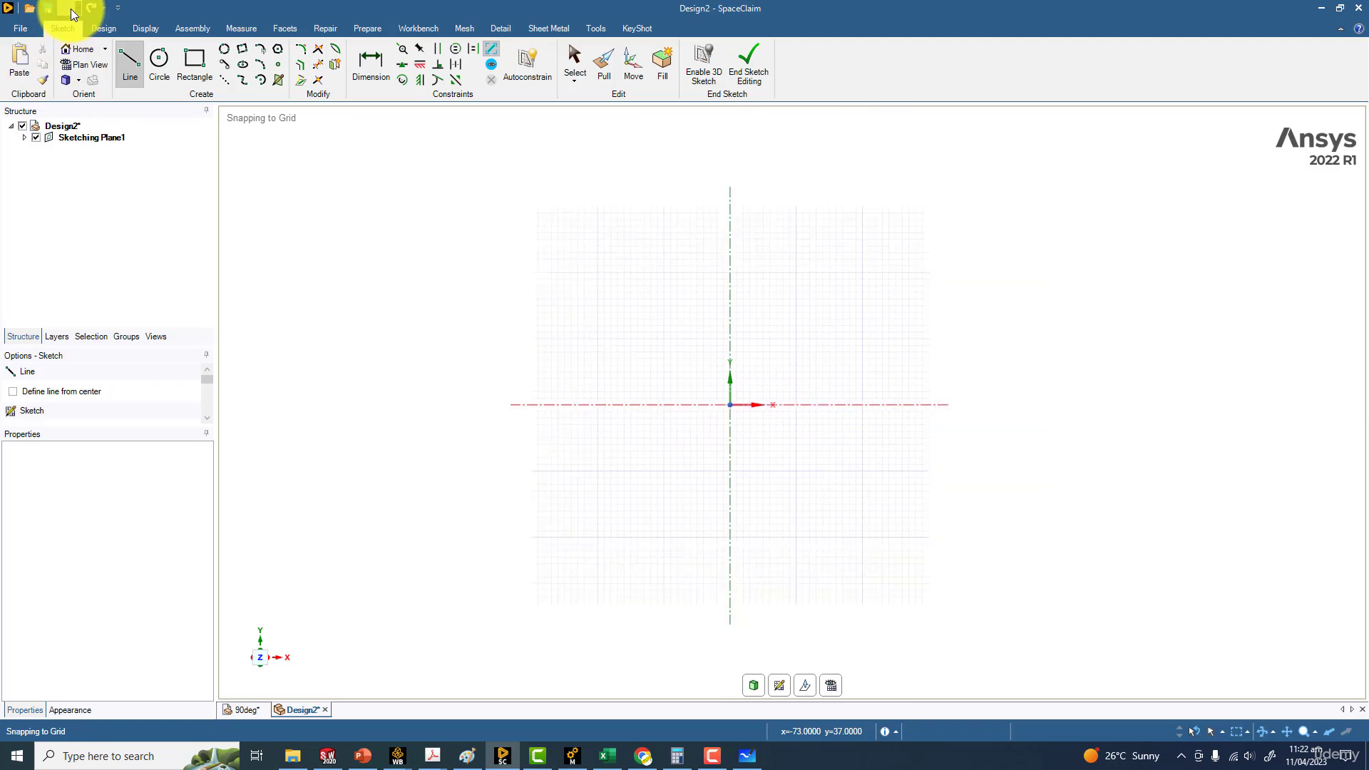
Set this document's length unit to meters in the SpaceClaim options
{"action": "left_click", "coordinate": [13, 28]}
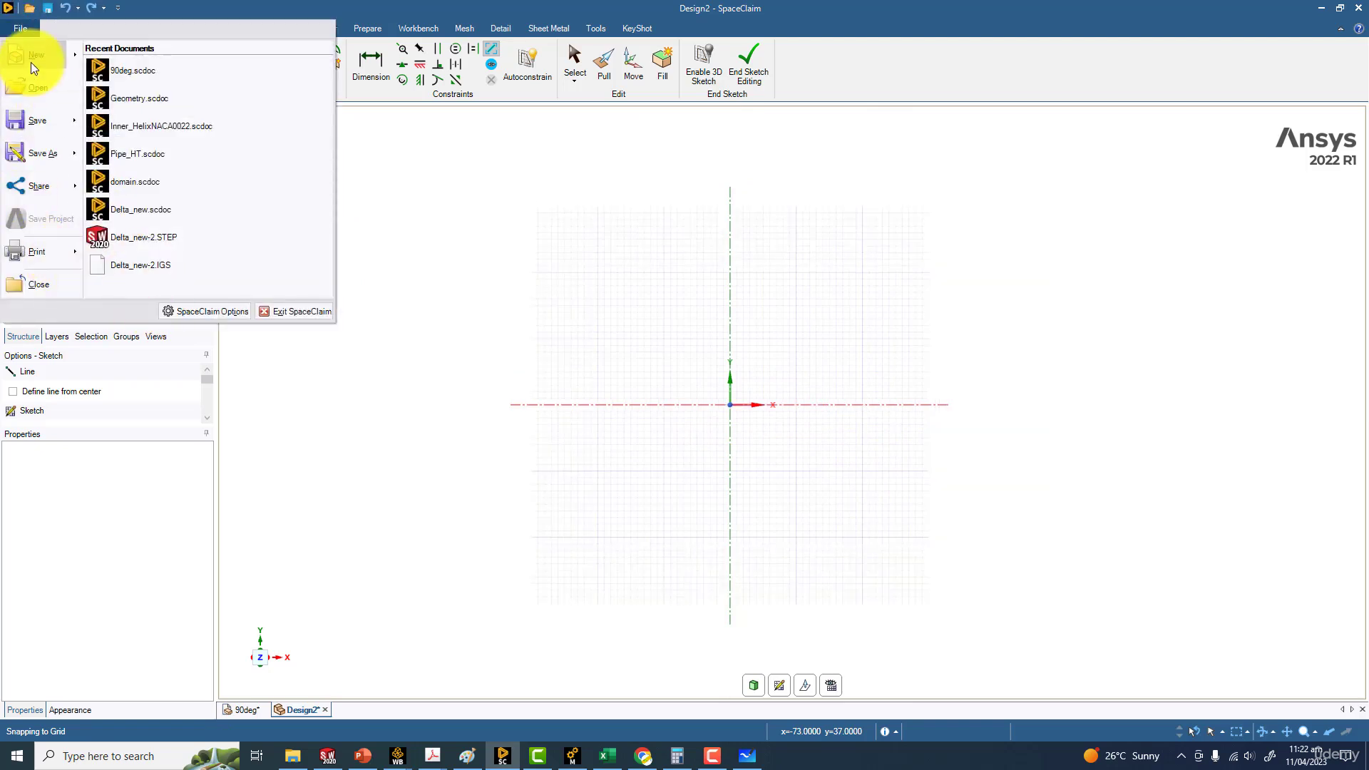
{"action": "left_click", "coordinate": [218, 310]}
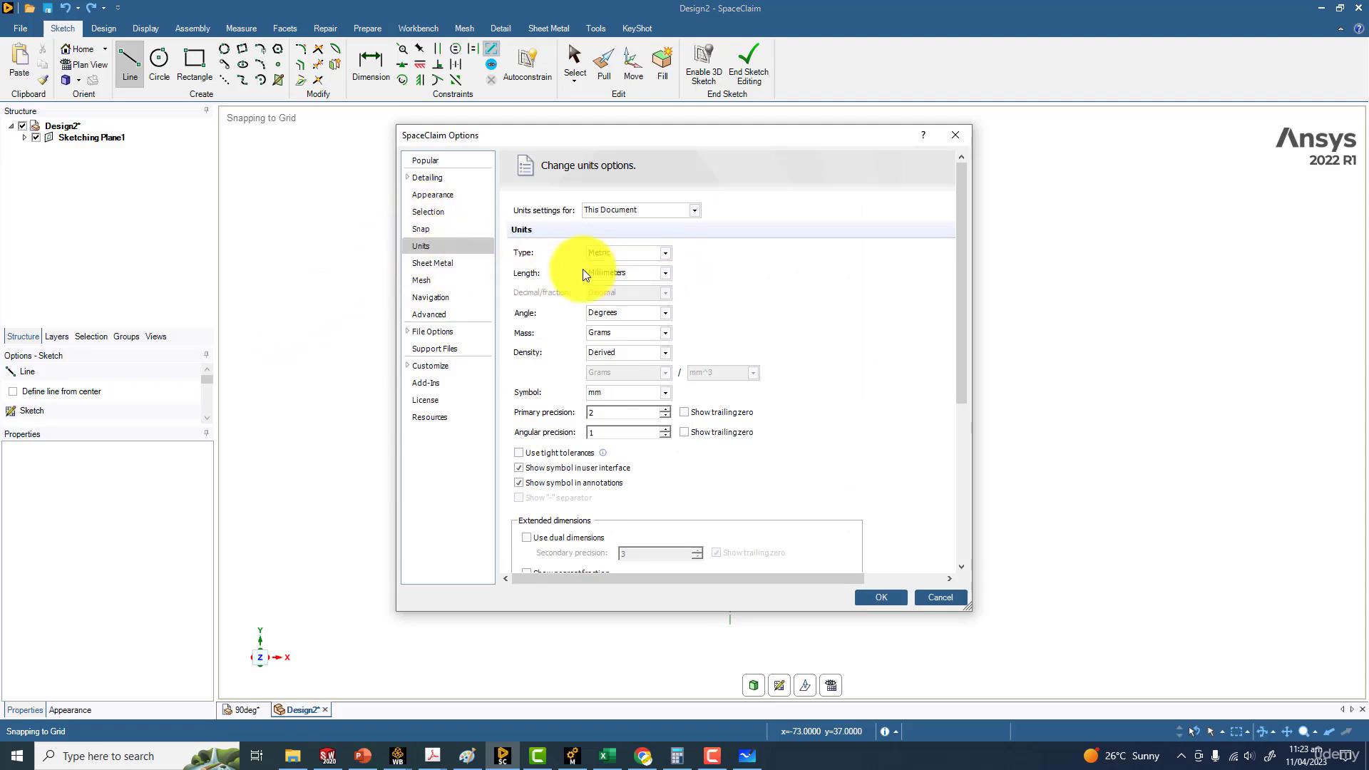
{"action": "left_click", "coordinate": [618, 272]}
{"action": "left_click", "coordinate": [613, 309]}
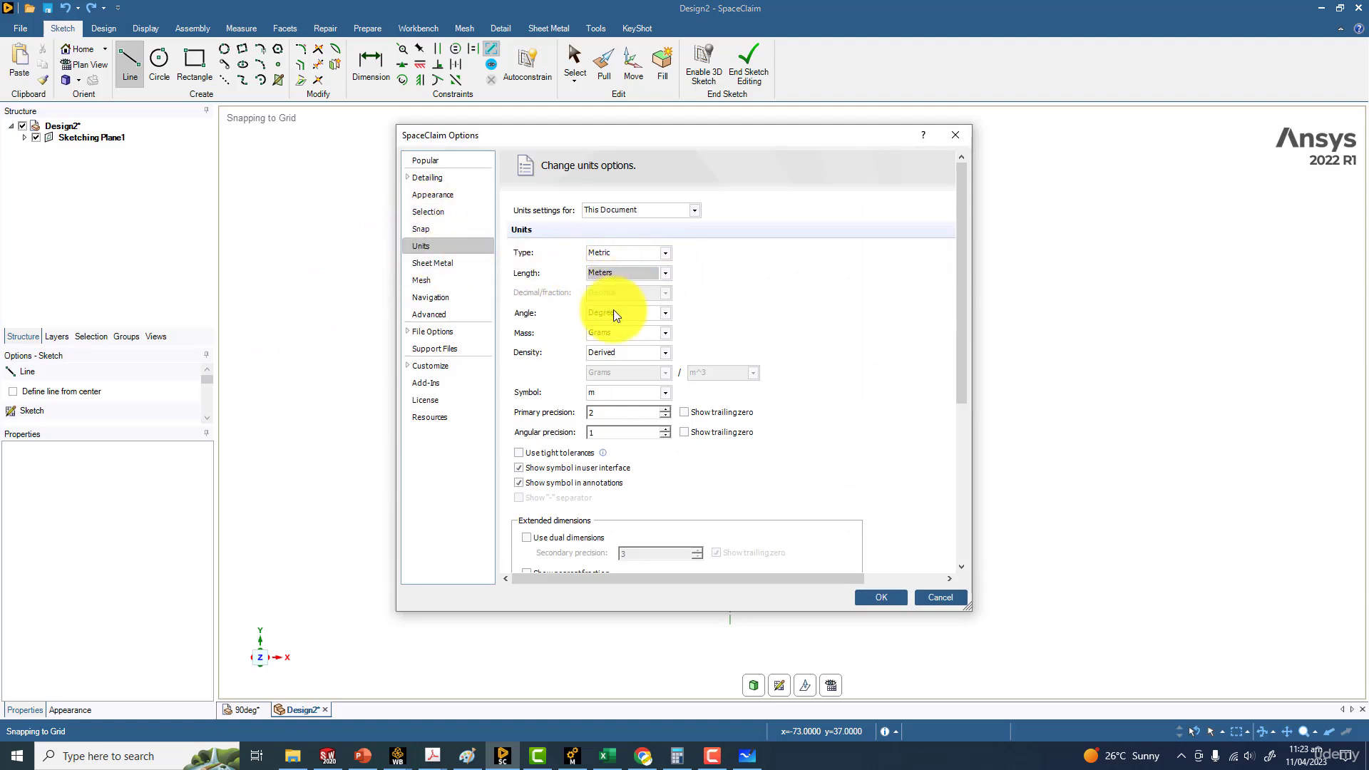
{"action": "left_click", "coordinate": [884, 597]}
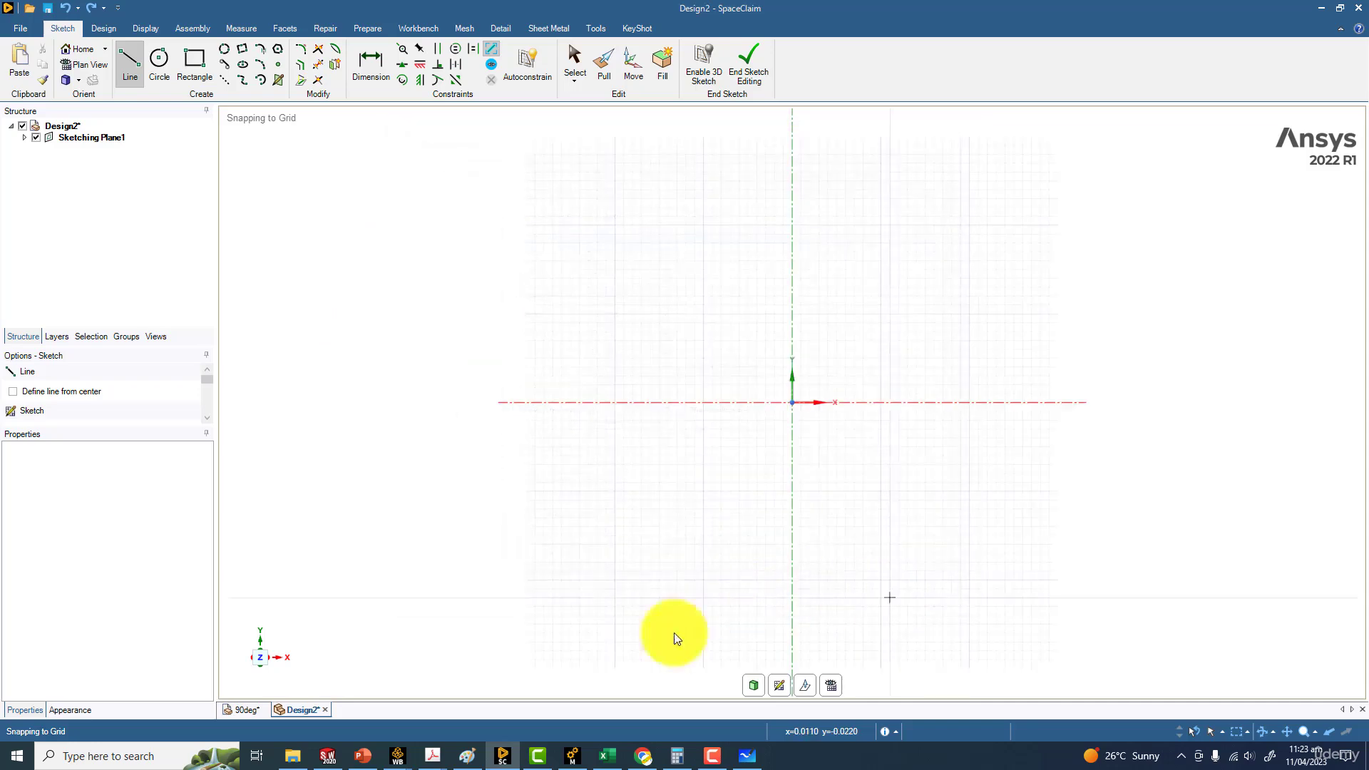
Check the bend radius on the whiteboard and, back in SpaceClaim, sketch a line about 0.027 m long from the origin along the X axis
{"action": "left_click", "coordinate": [747, 756]}
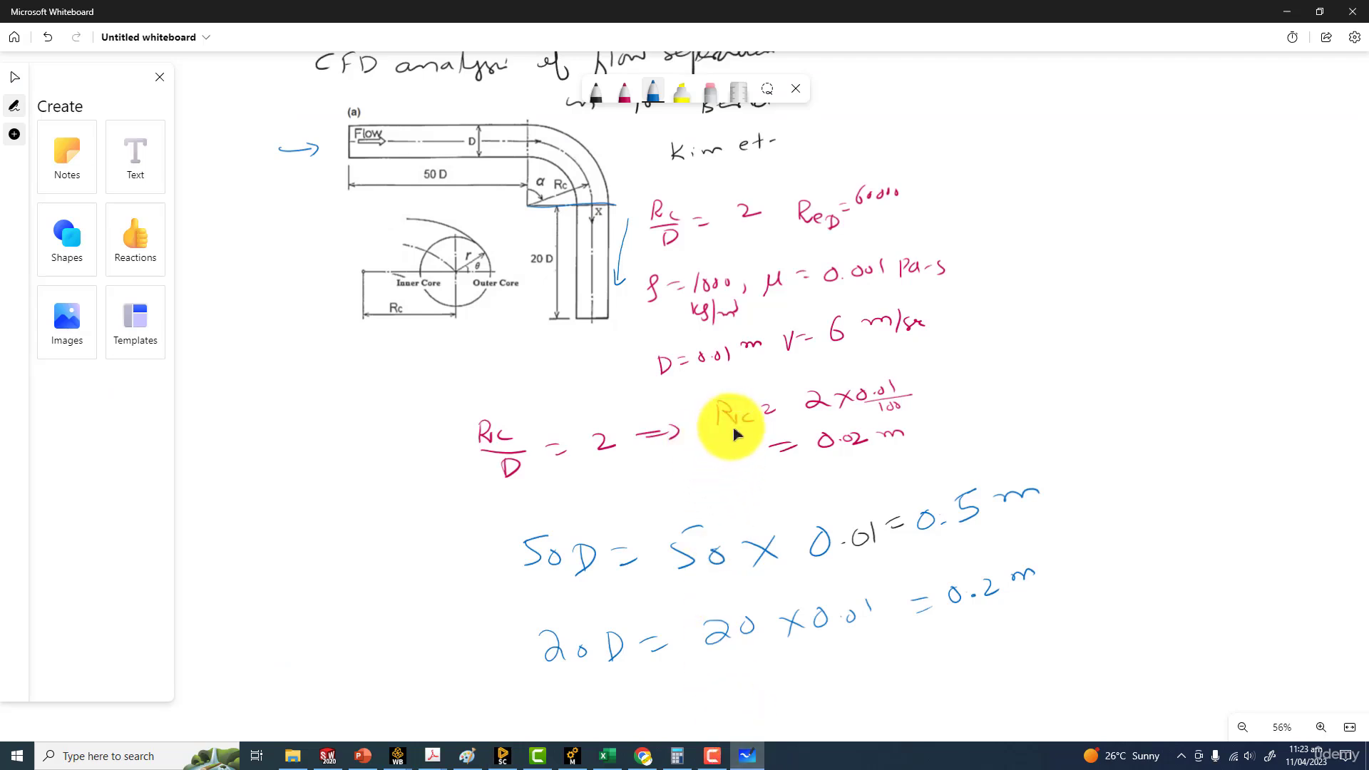
{"action": "left_click", "coordinate": [576, 177]}
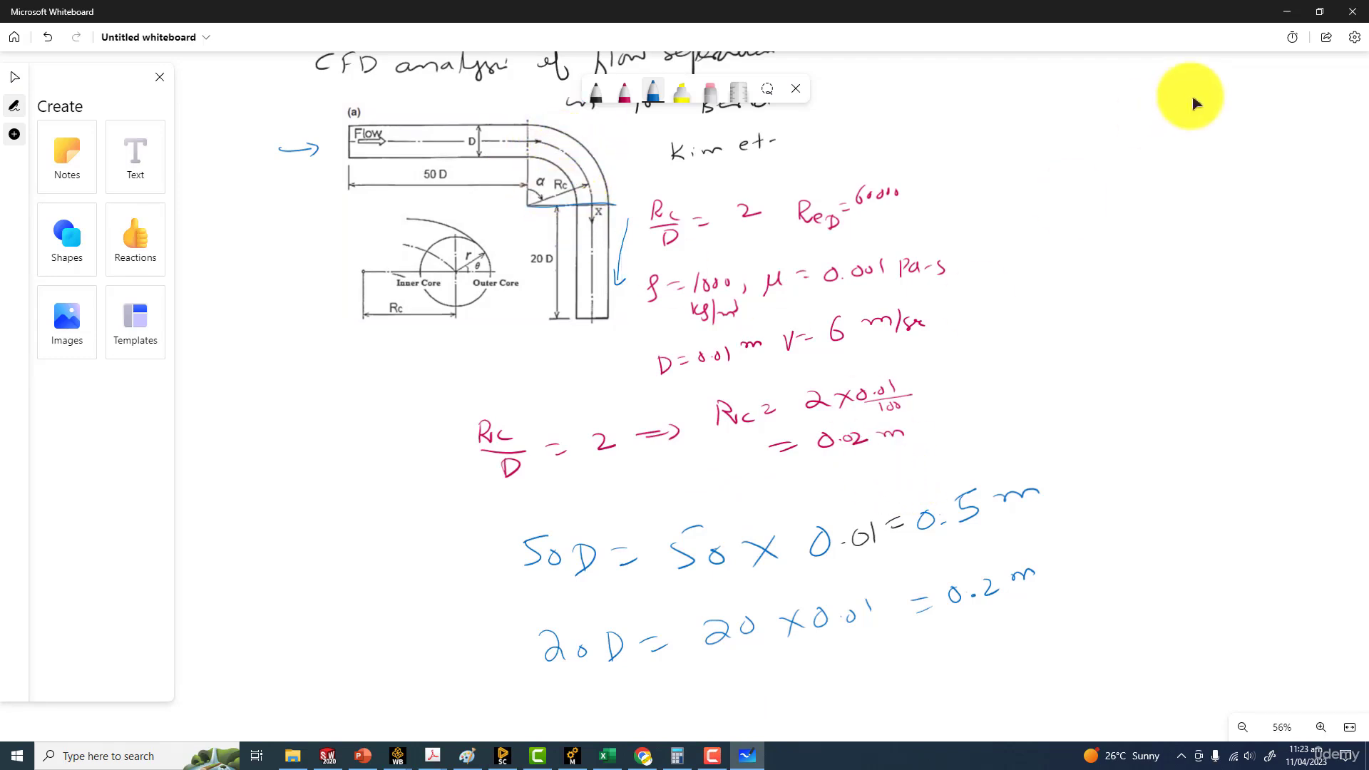
{"action": "left_click", "coordinate": [1281, 12]}
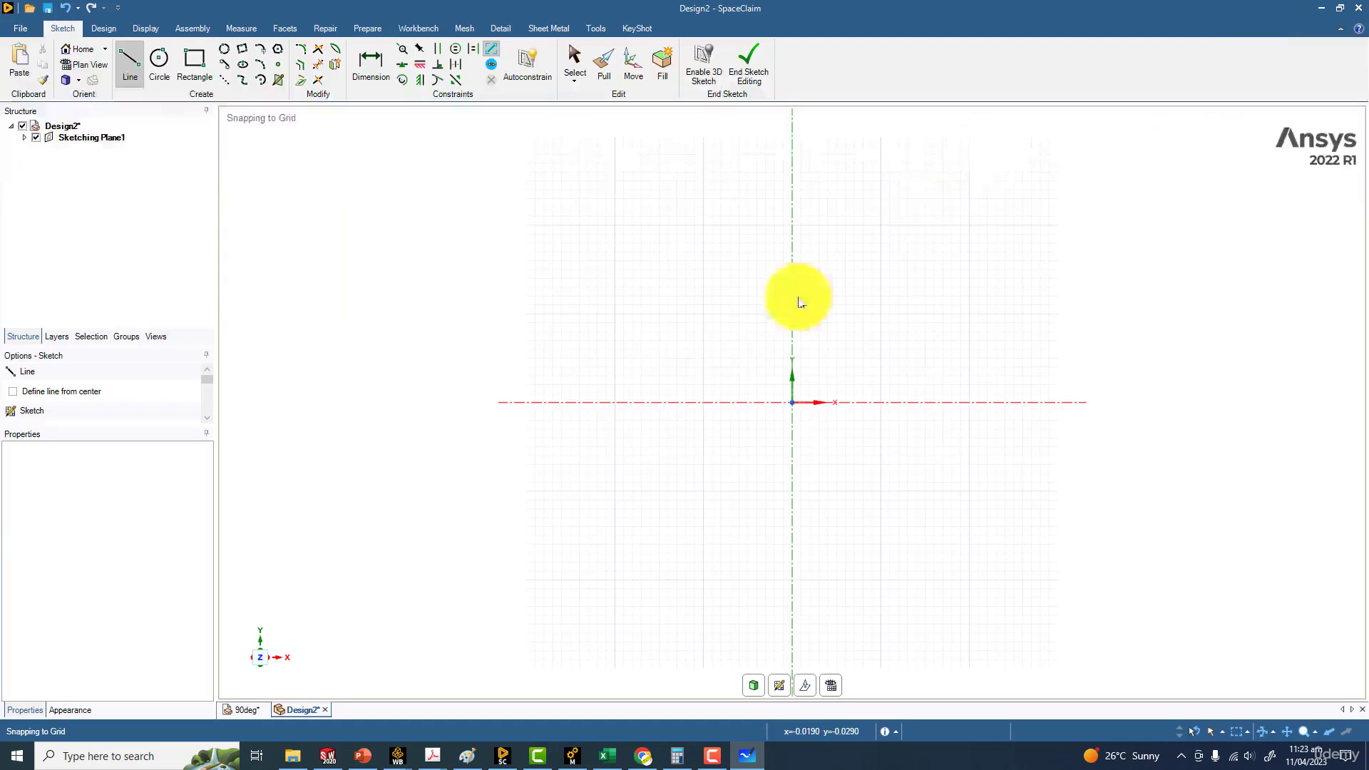
{"action": "left_click", "coordinate": [131, 55]}
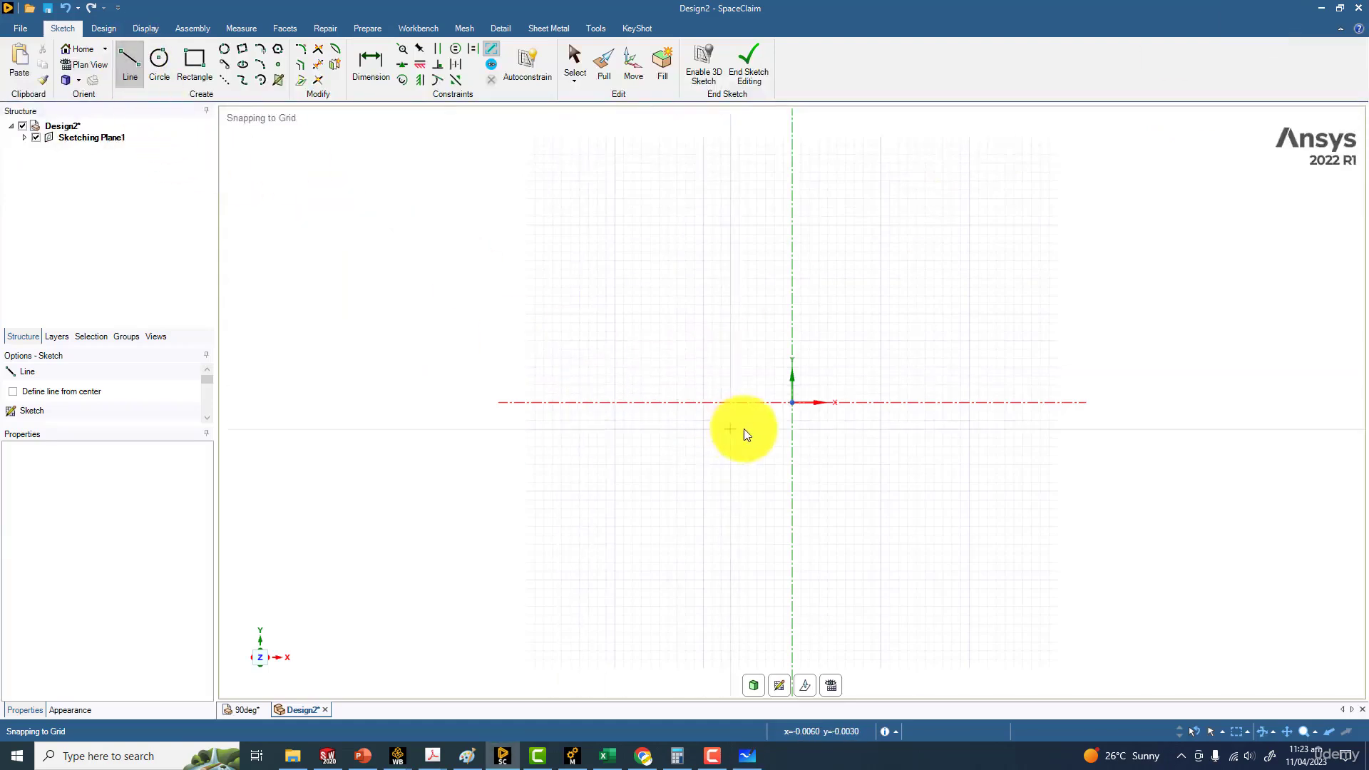
{"action": "left_click", "coordinate": [792, 402]}
{"action": "left_click", "coordinate": [1030, 403]}
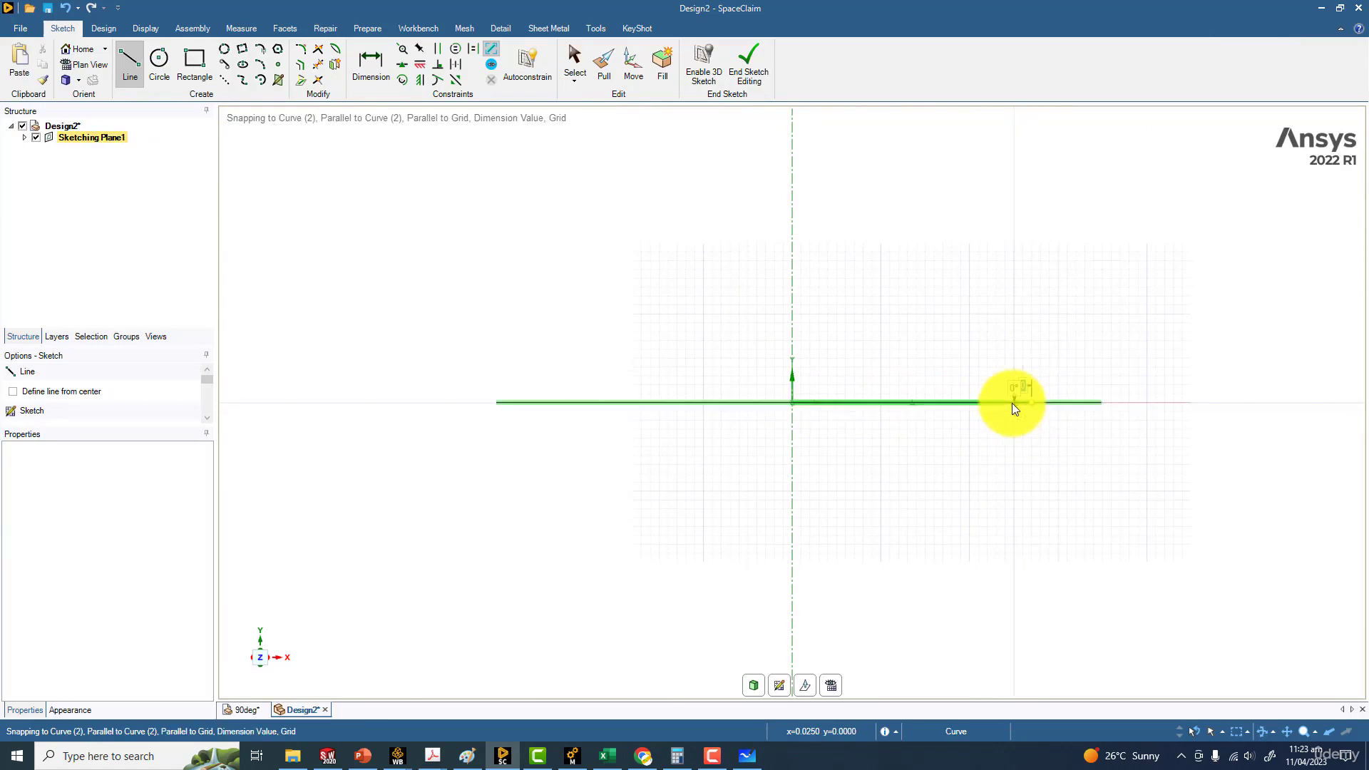
Dimension the horizontal line's length and set it to 0.02 m
{"action": "left_click", "coordinate": [365, 64]}
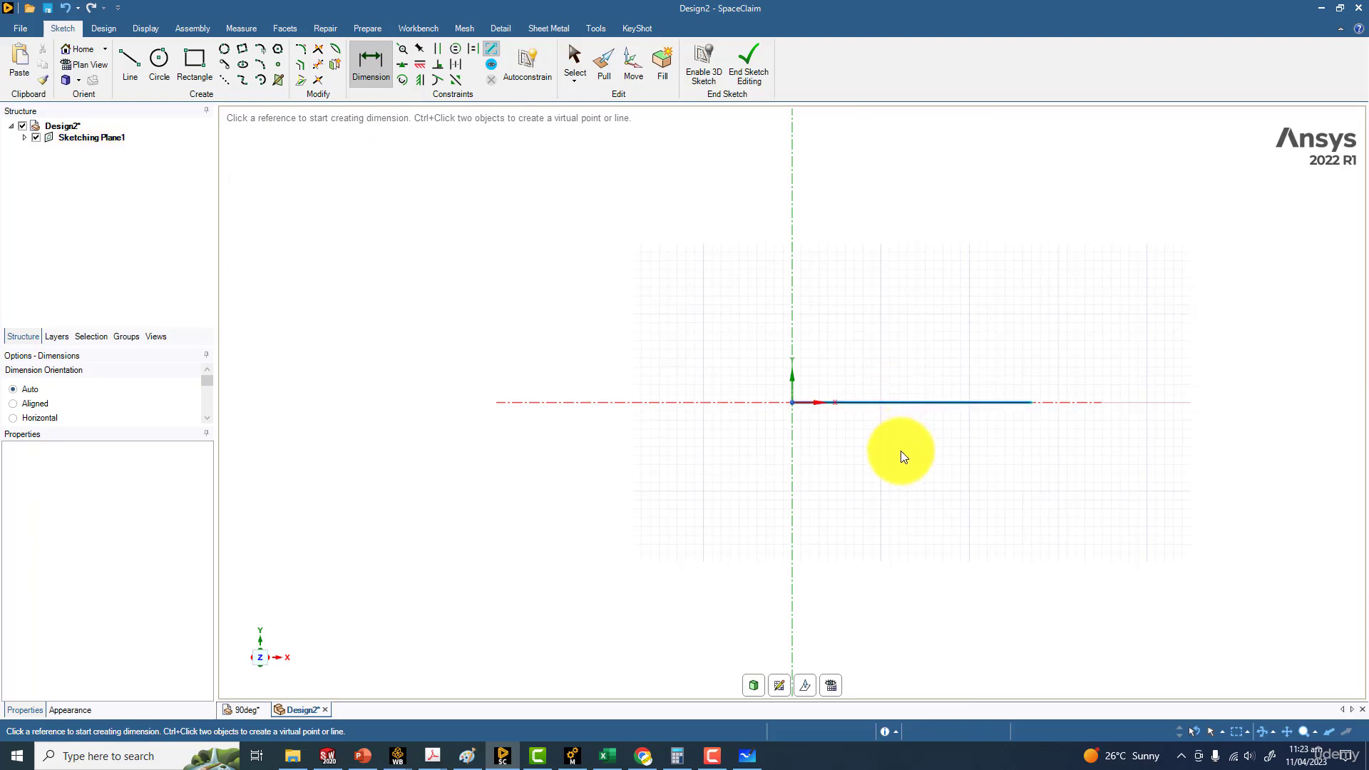
{"action": "left_click", "coordinate": [910, 403]}
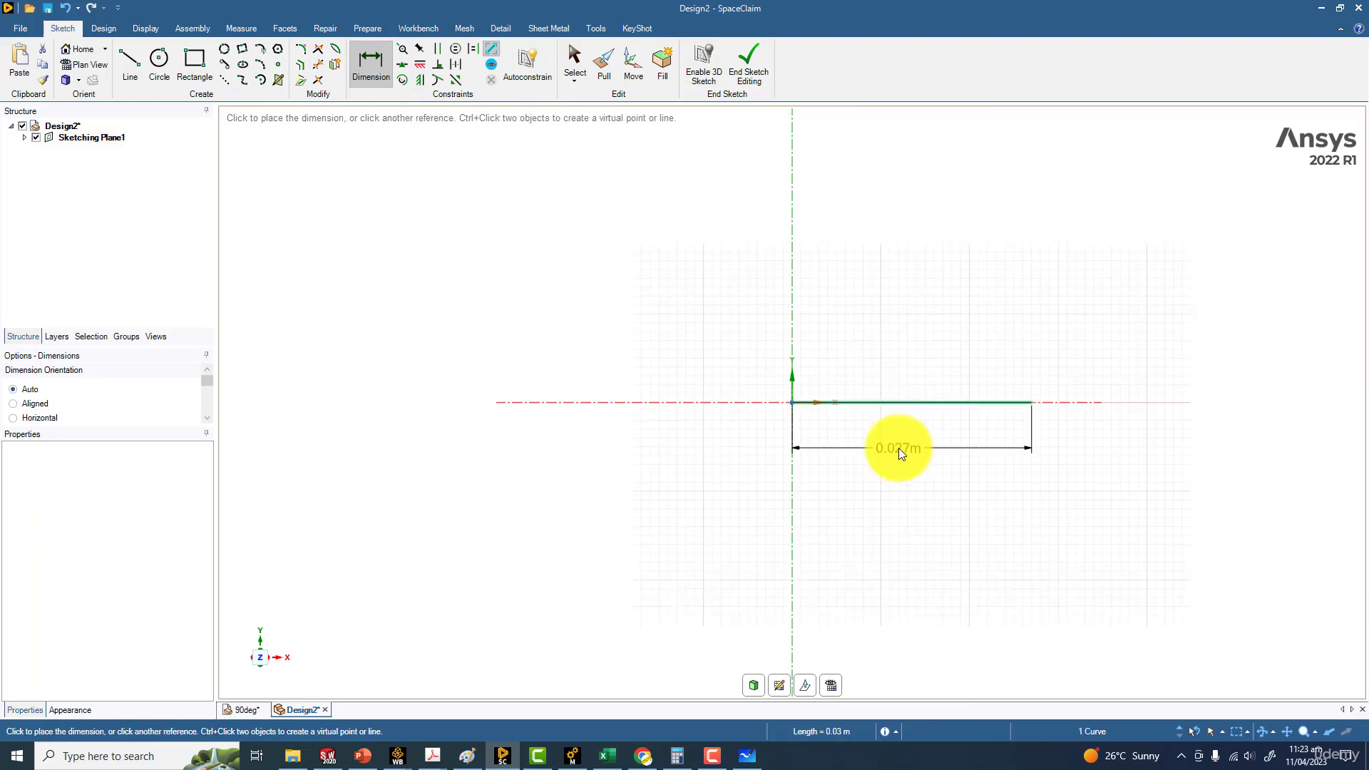
{"action": "left_click", "coordinate": [899, 448]}
{"action": "double_click", "coordinate": [891, 451]}
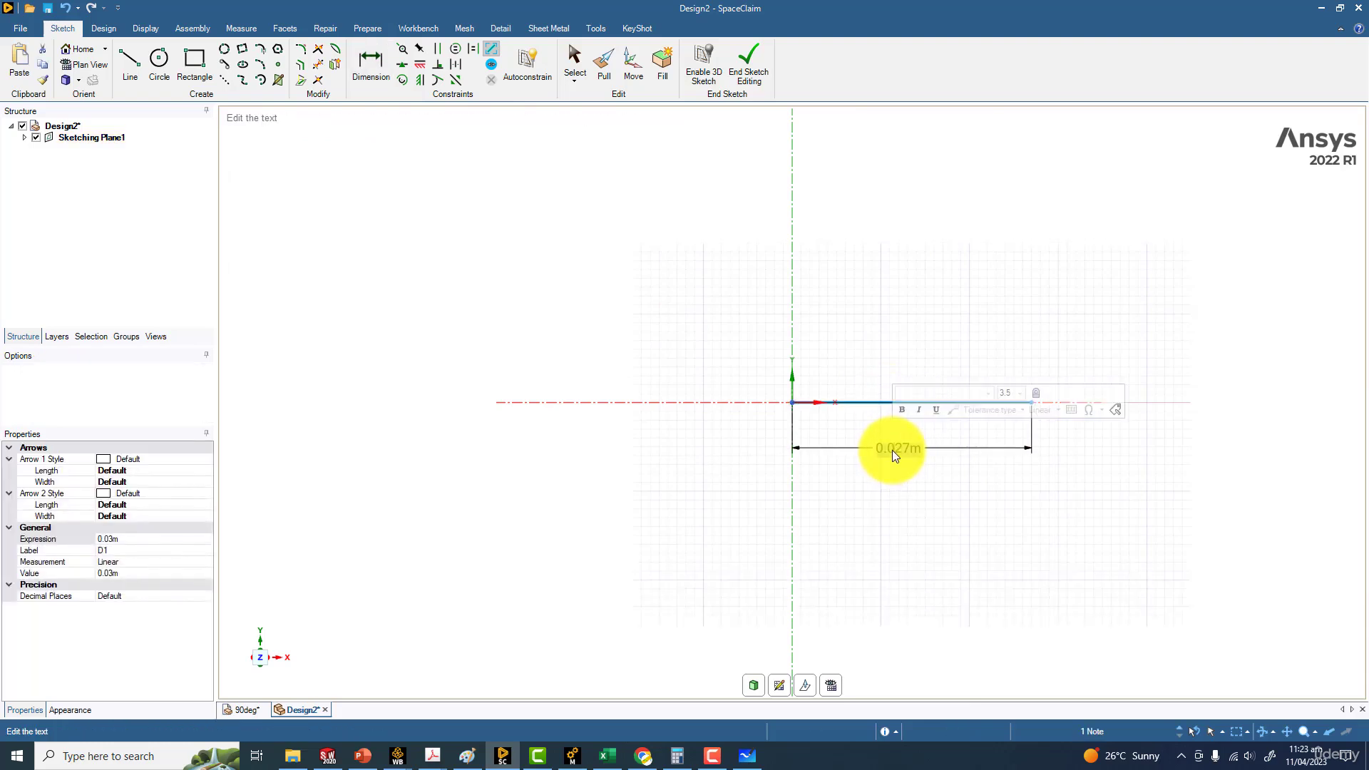
{"action": "type", "text": "0.02"}
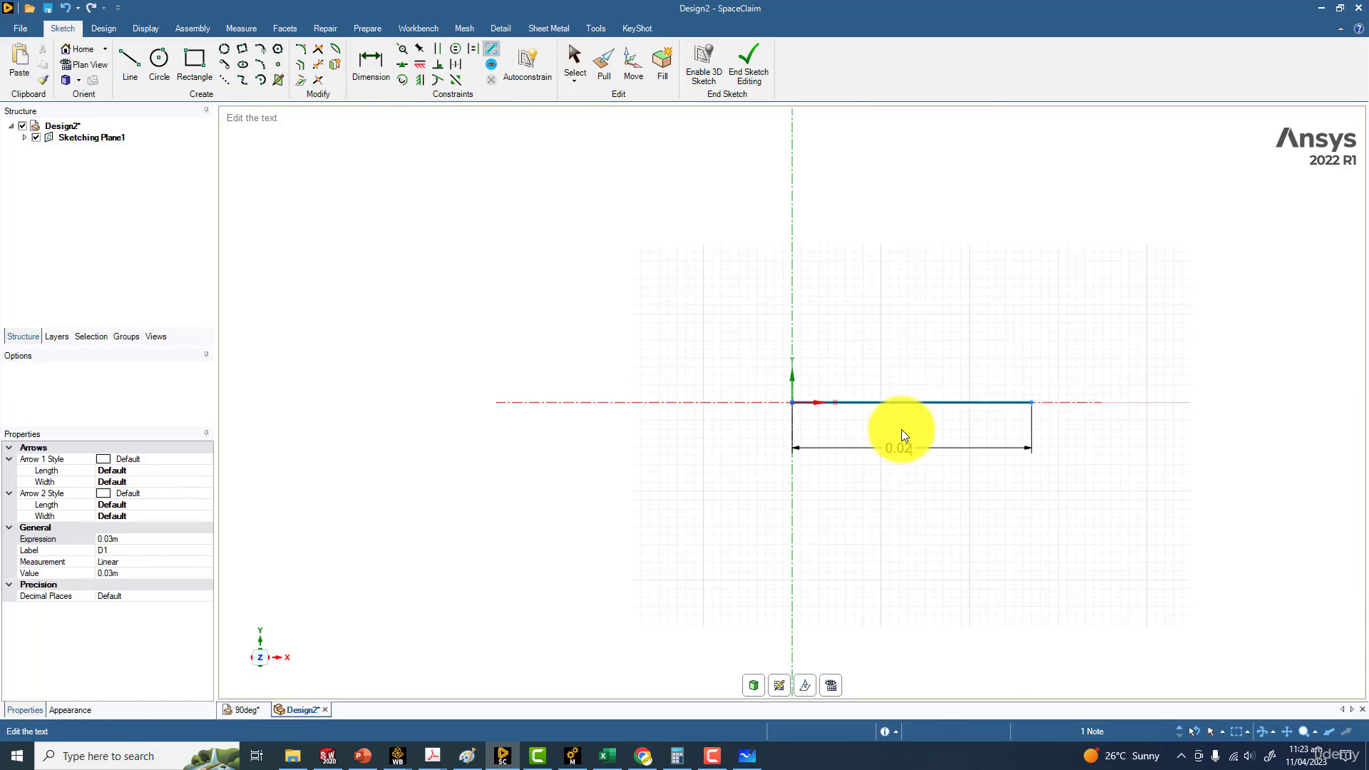
{"action": "key", "text": "Return"}
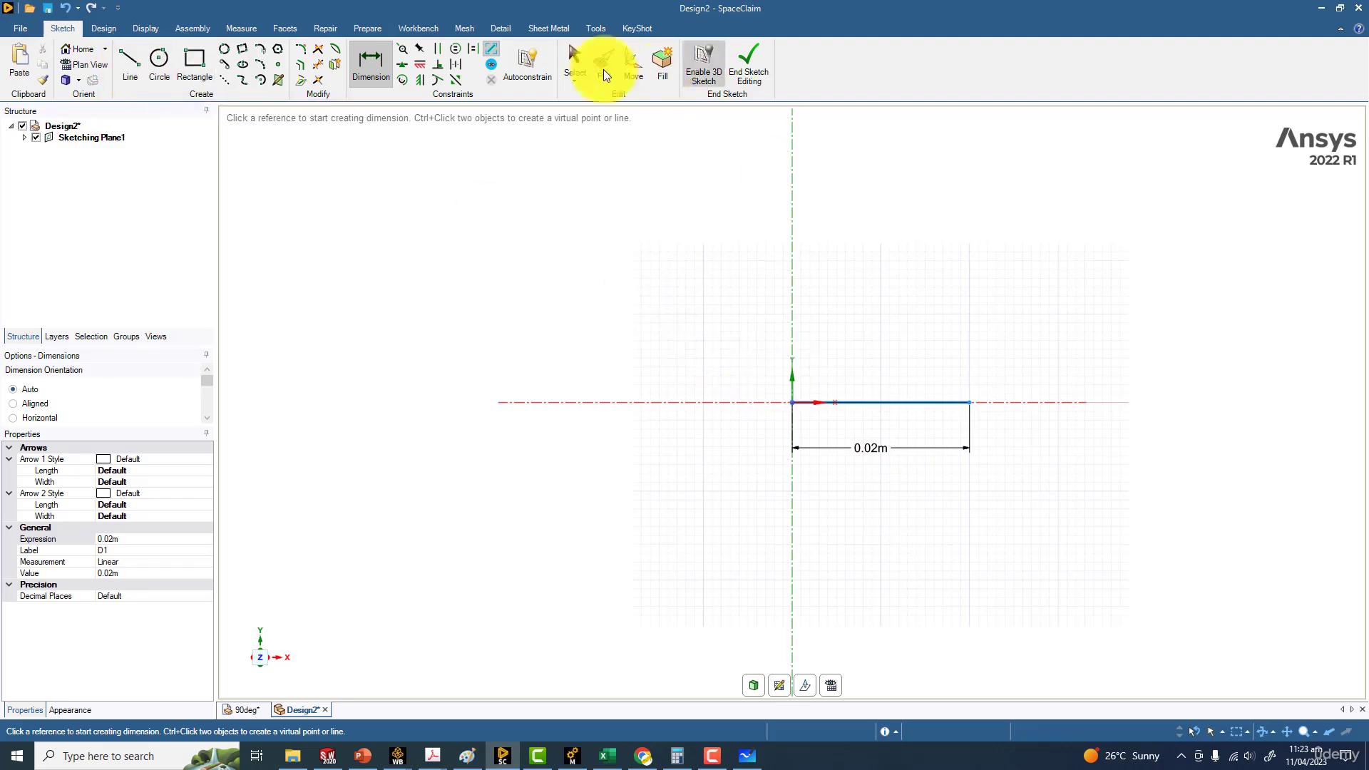
Sketch a 90° arc of 0.04 m diameter centred on the origin from the line's end to the Y axis, and trim away the line
{"action": "left_click", "coordinate": [262, 80]}
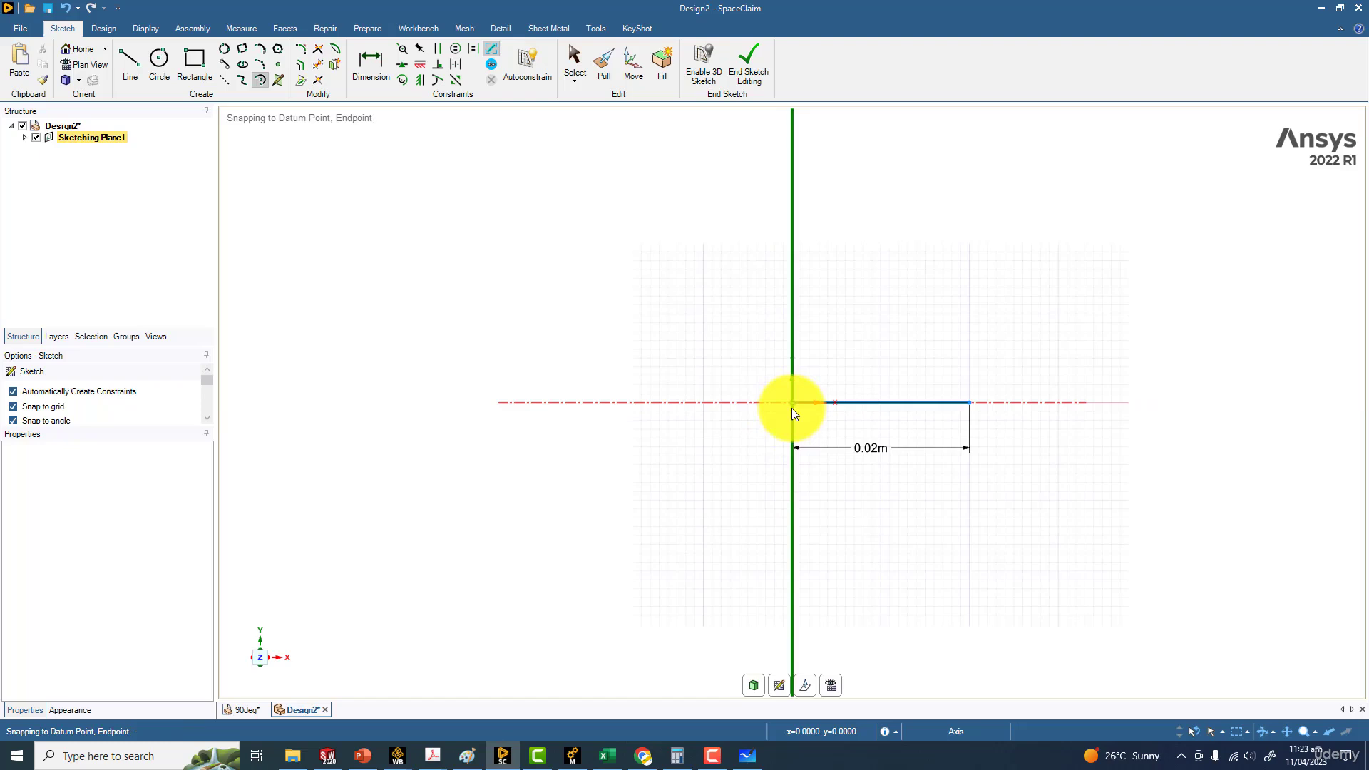
{"action": "left_click", "coordinate": [792, 404]}
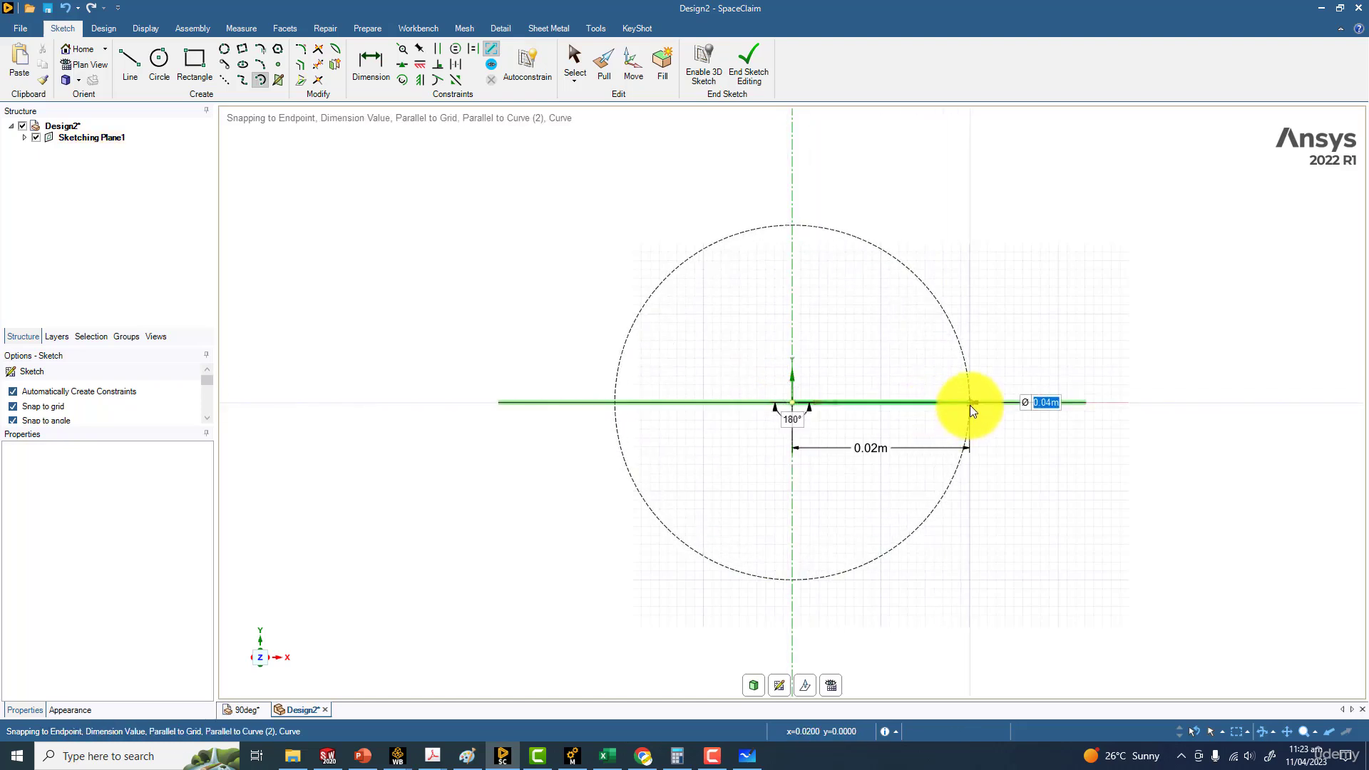
{"action": "left_click", "coordinate": [969, 403]}
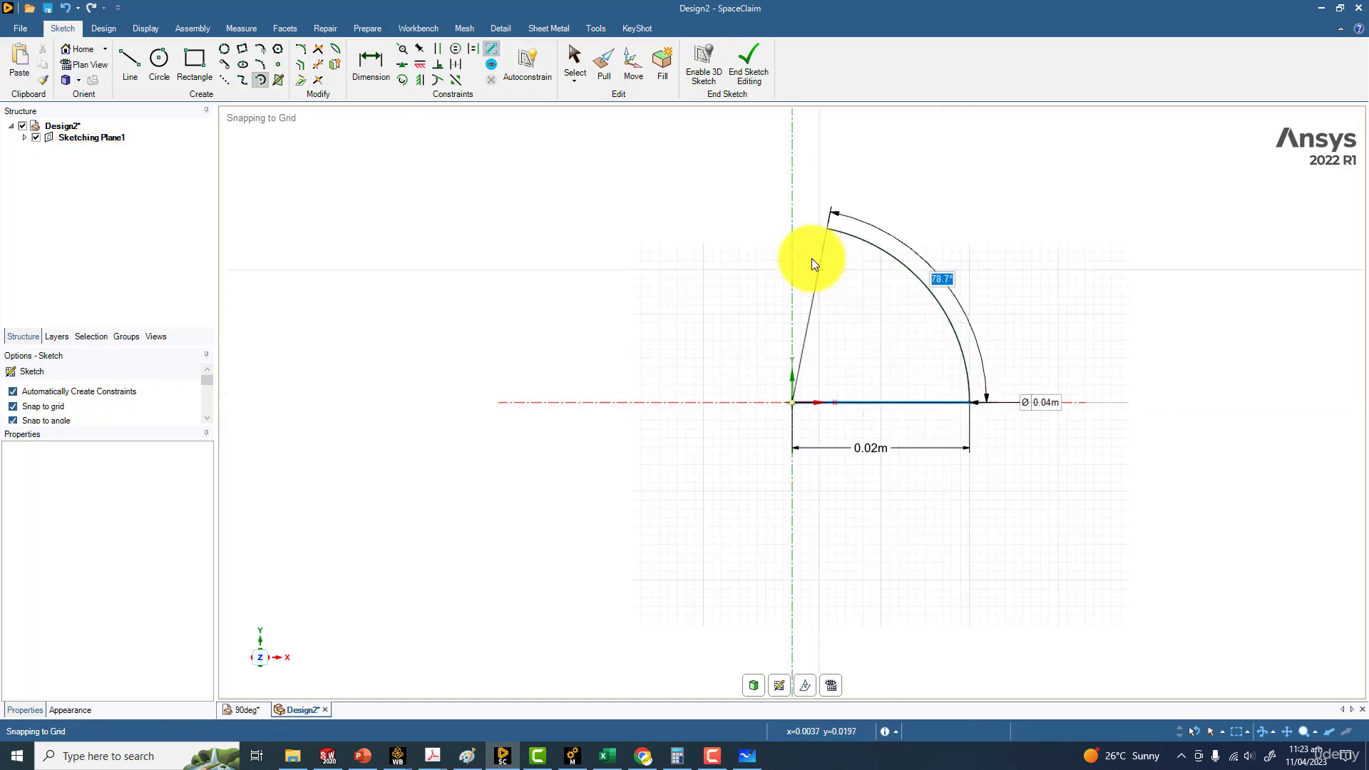
{"action": "left_click", "coordinate": [793, 224]}
{"action": "key", "text": "Escape"}
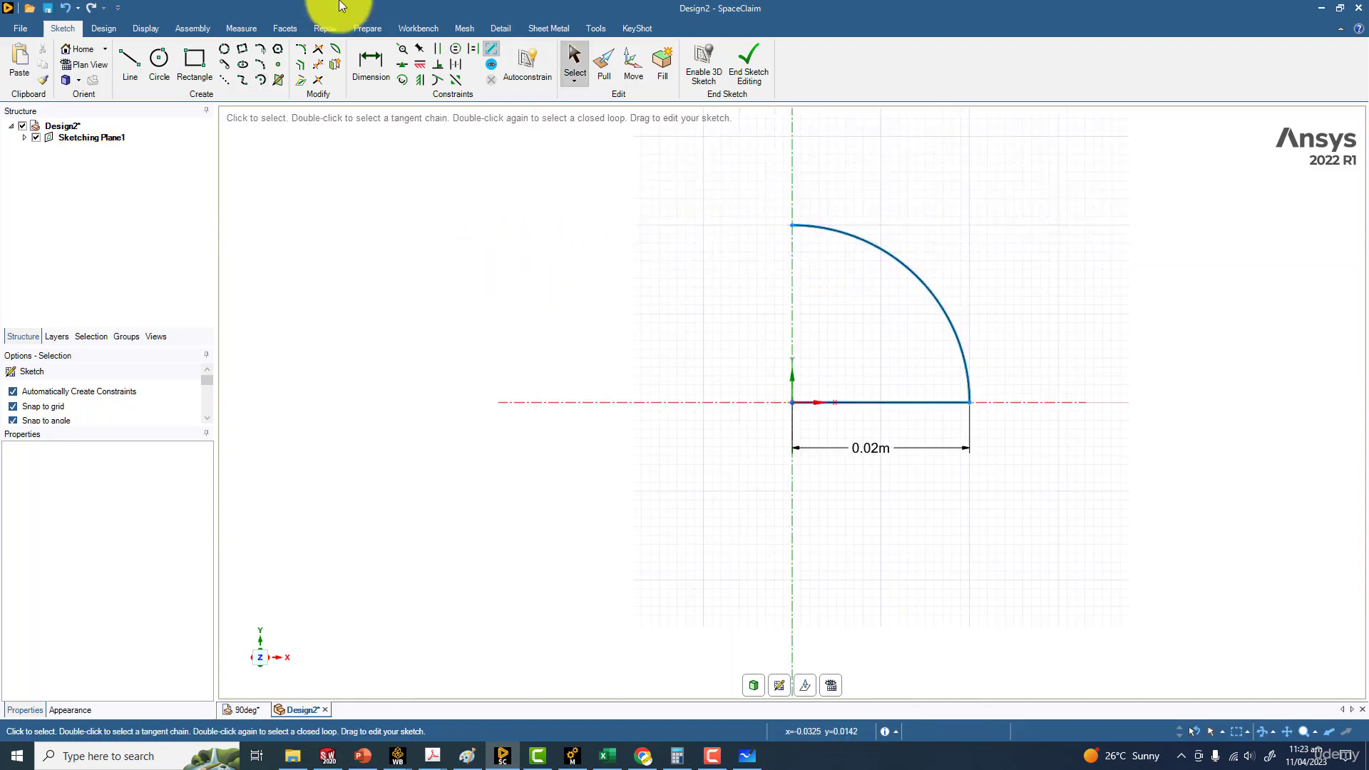
{"action": "left_click", "coordinate": [318, 63]}
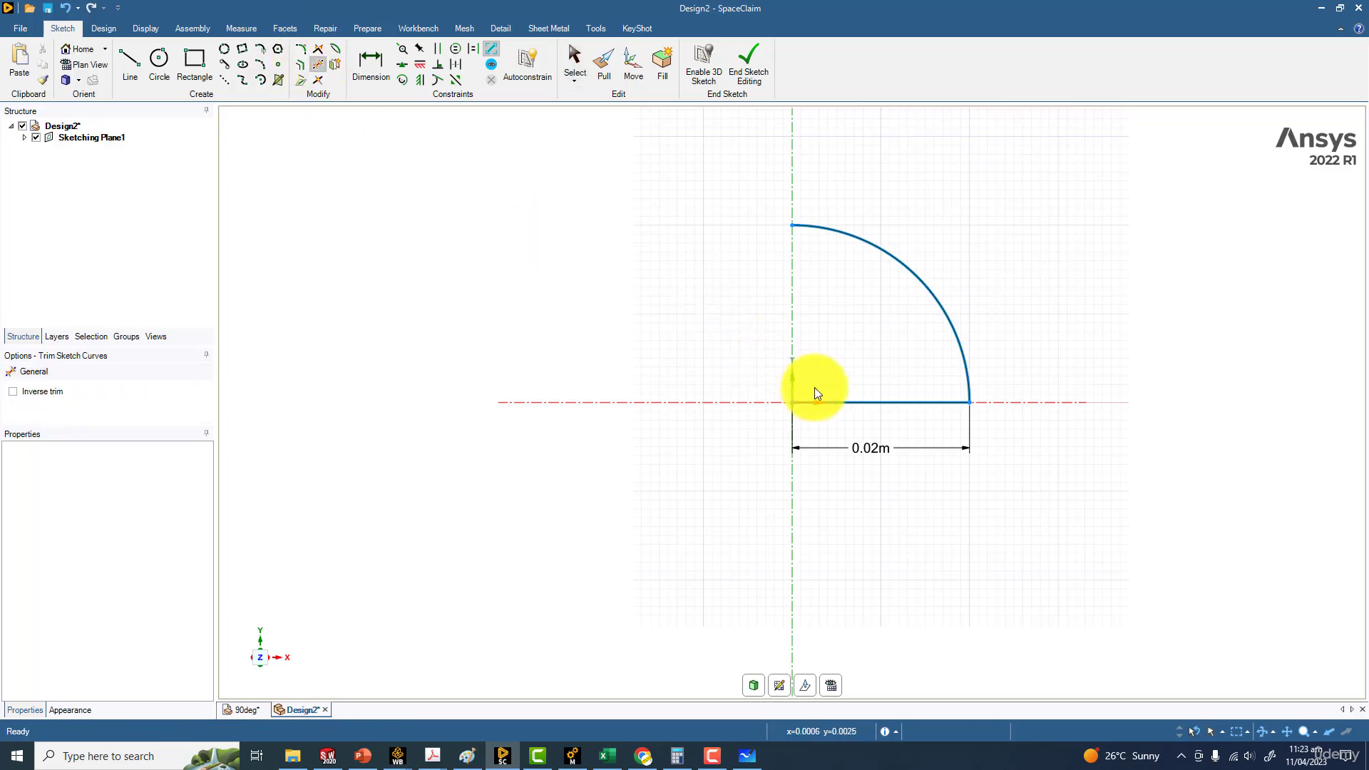
{"action": "left_click", "coordinate": [850, 401]}
Sketch a 0.5 m horizontal line from the arc's upper end in the negative X direction, tangent to the arc
{"action": "scroll", "coordinate": [670, 332], "scroll_direction": "down", "scroll_amount": 5}
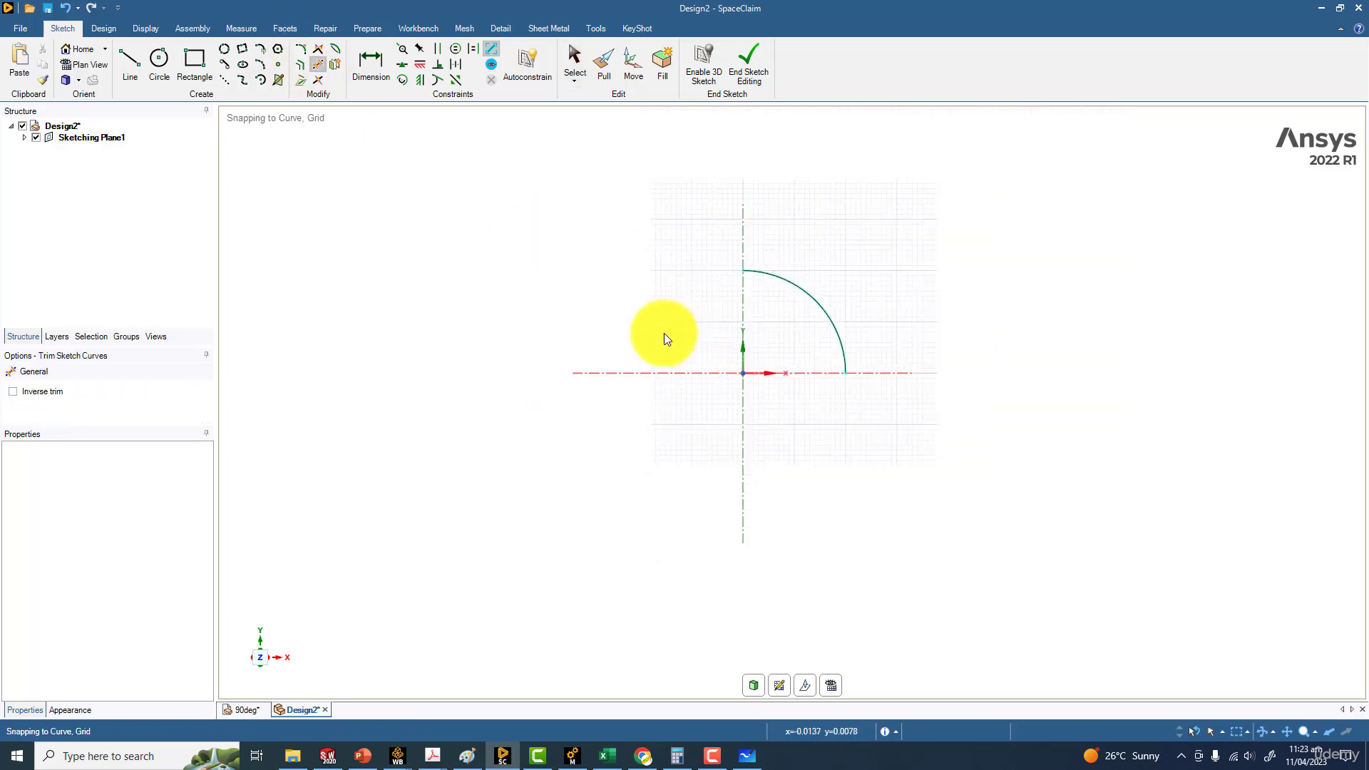
{"action": "left_click", "coordinate": [130, 63]}
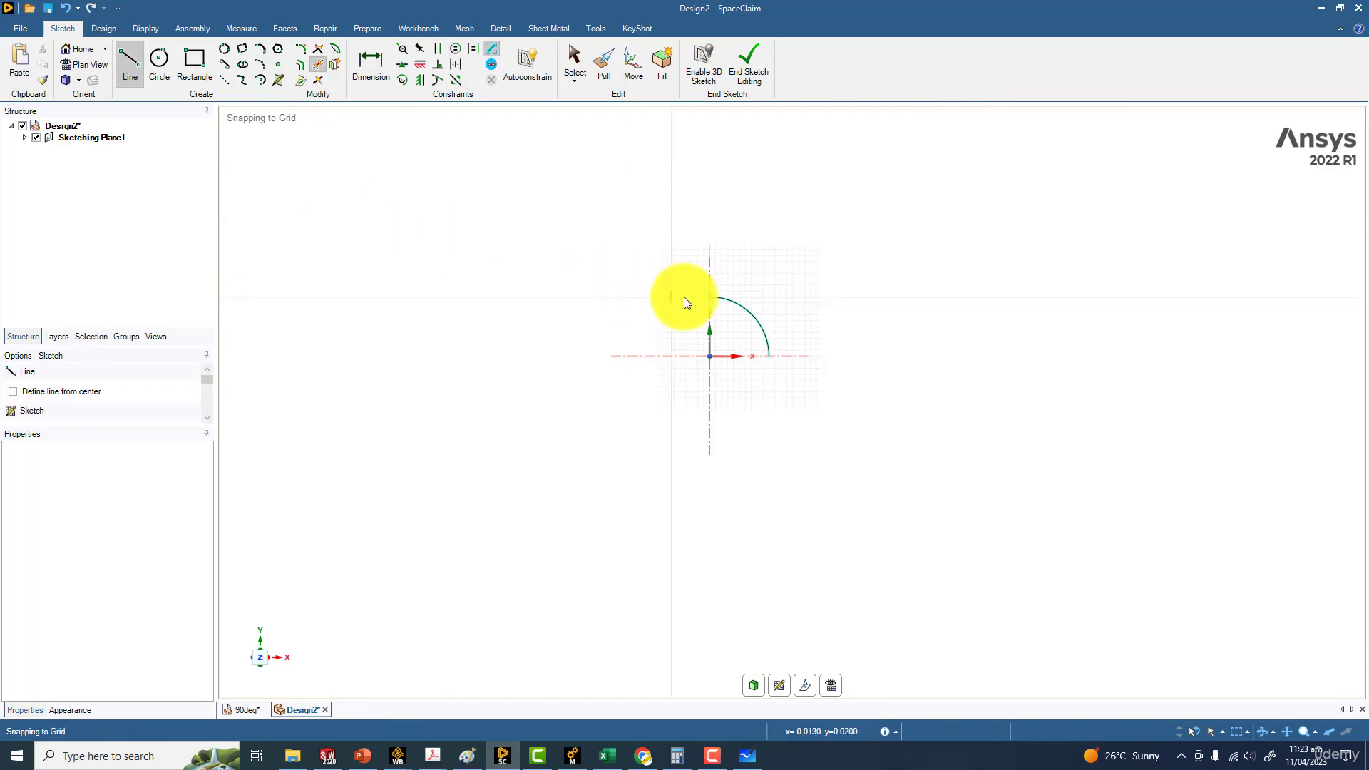
{"action": "left_click", "coordinate": [709, 297]}
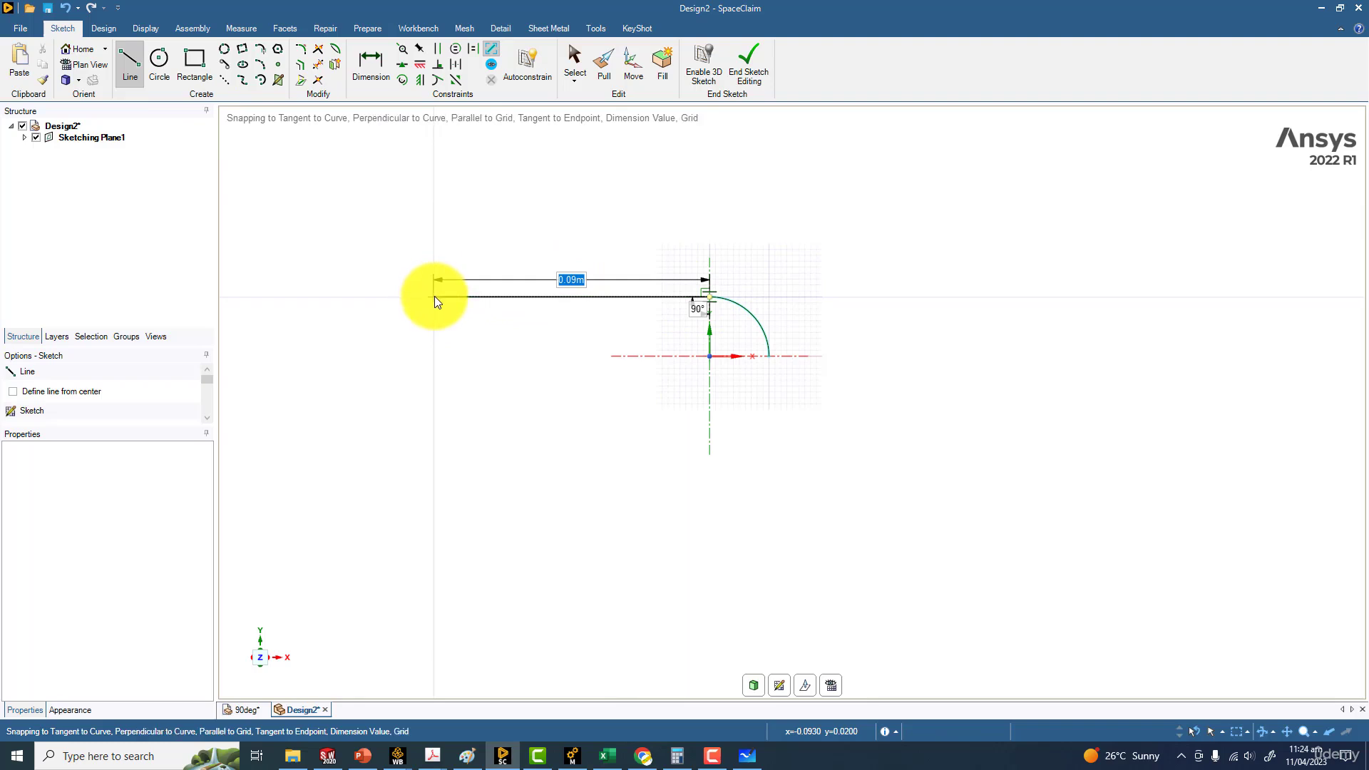
{"action": "type", "text": "0.25"}
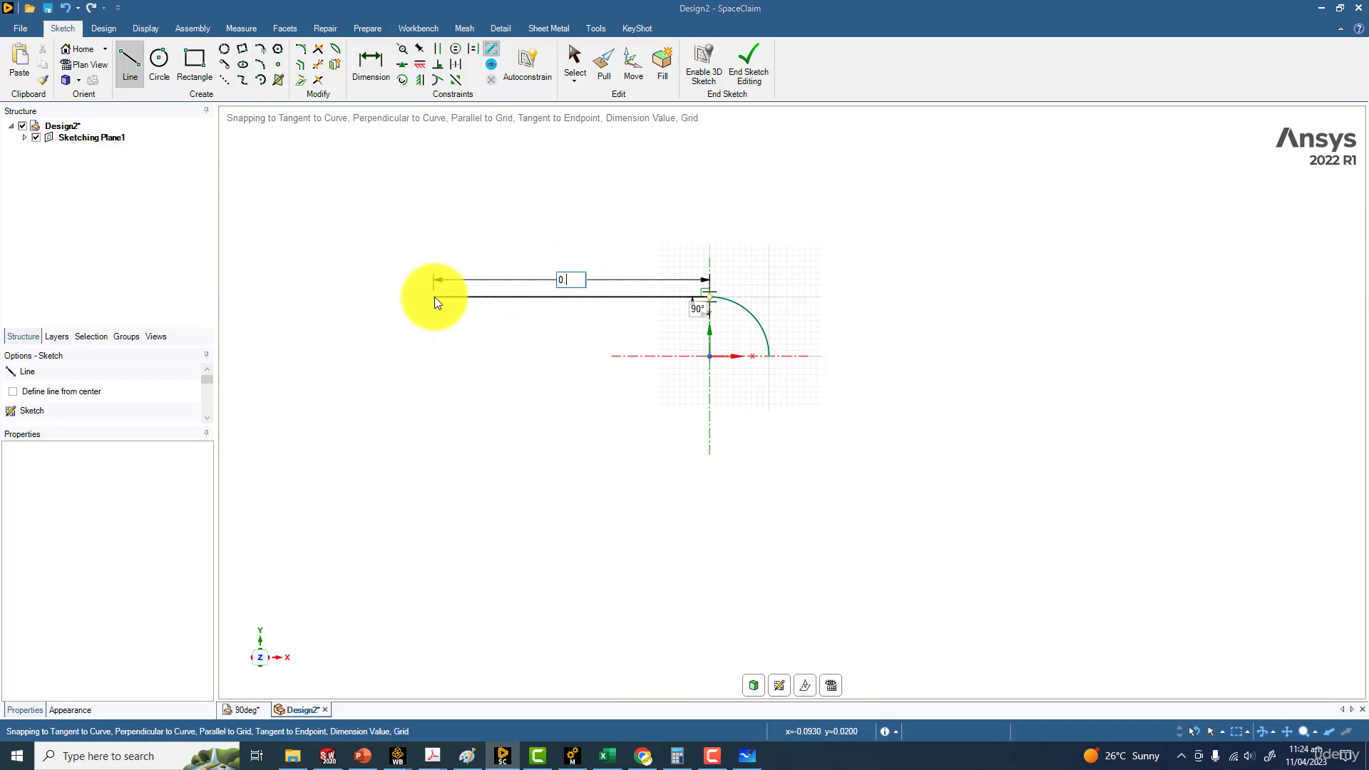
{"action": "key", "text": "Return"}
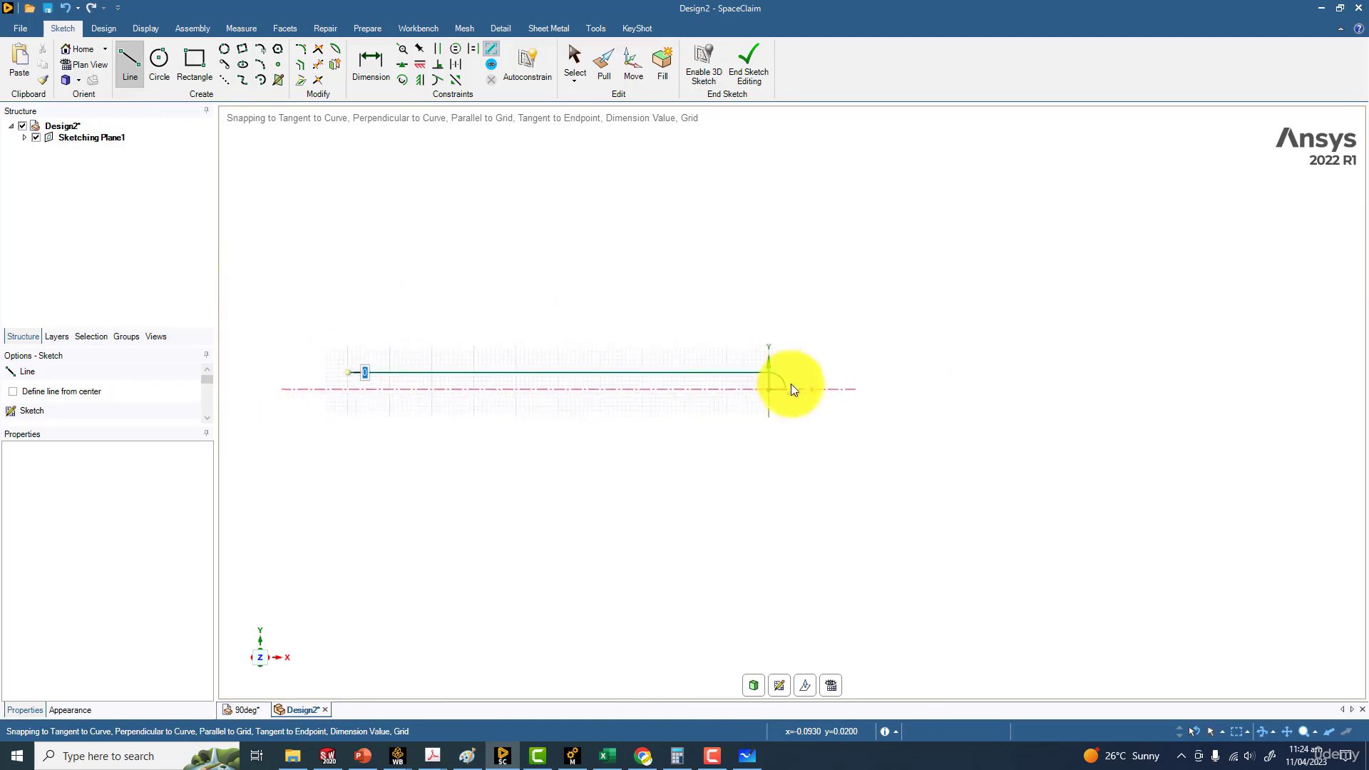
{"action": "key", "text": "Escape"}
Sketch a 0.2 m vertical line downward from the arc's lower end, tangent to the arc, and return to 3D mode
{"action": "scroll", "coordinate": [870, 433], "scroll_direction": "up", "scroll_amount": 5}
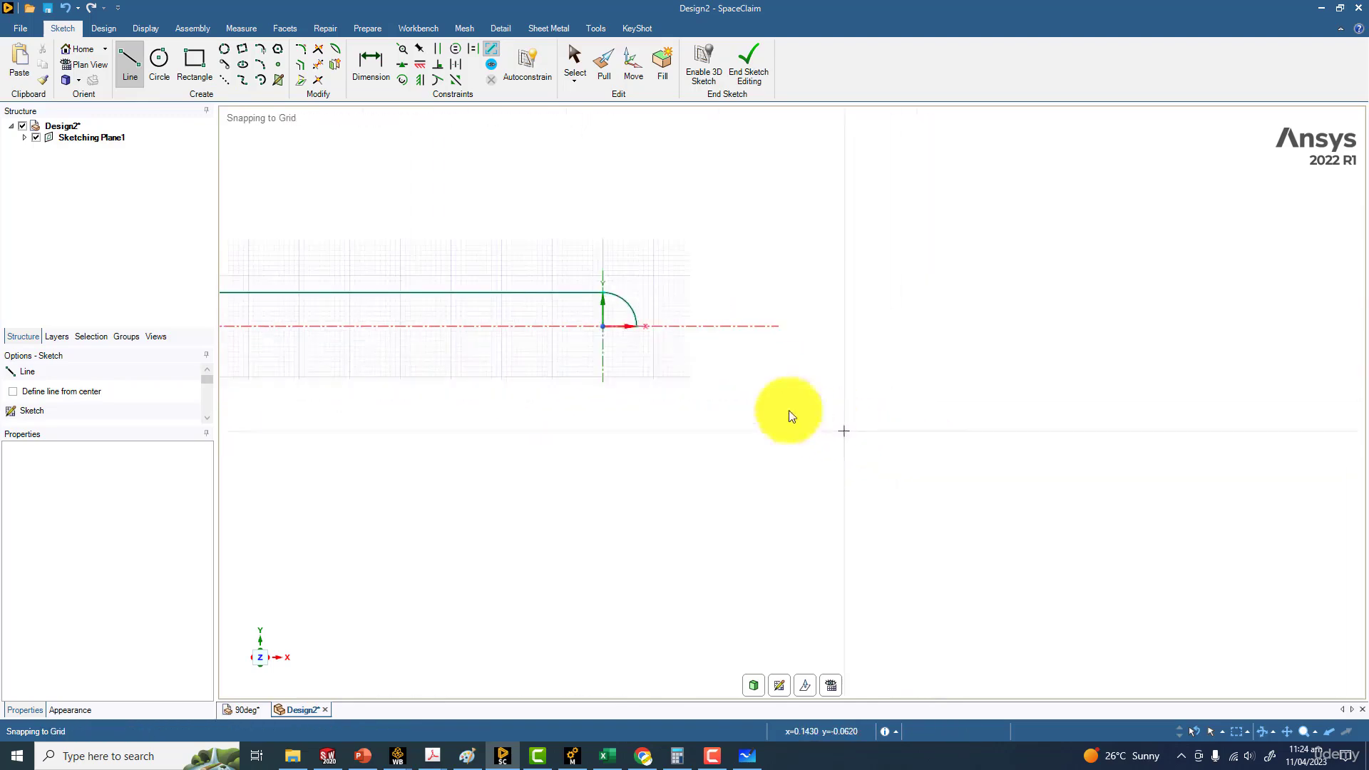
{"action": "scroll", "coordinate": [645, 346], "scroll_direction": "up", "scroll_amount": 5}
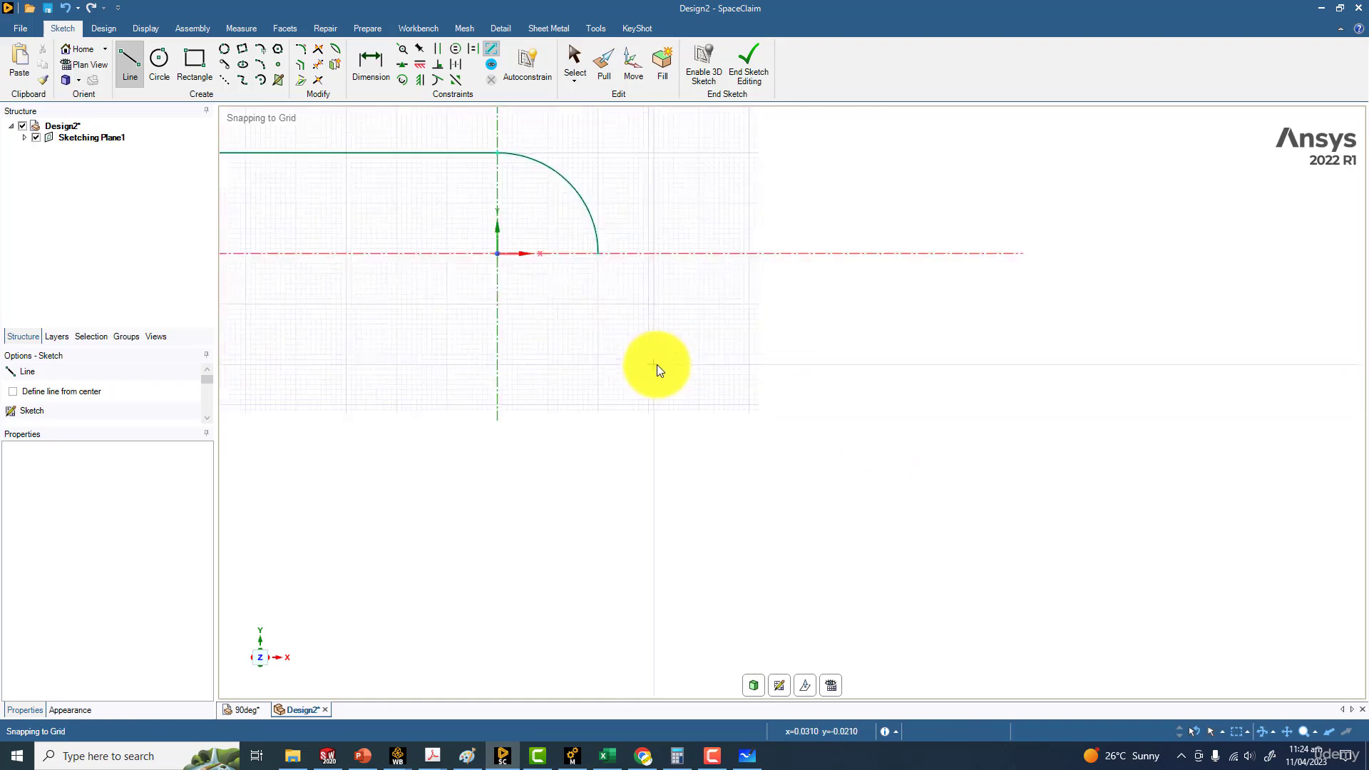
{"action": "left_click", "coordinate": [602, 171]}
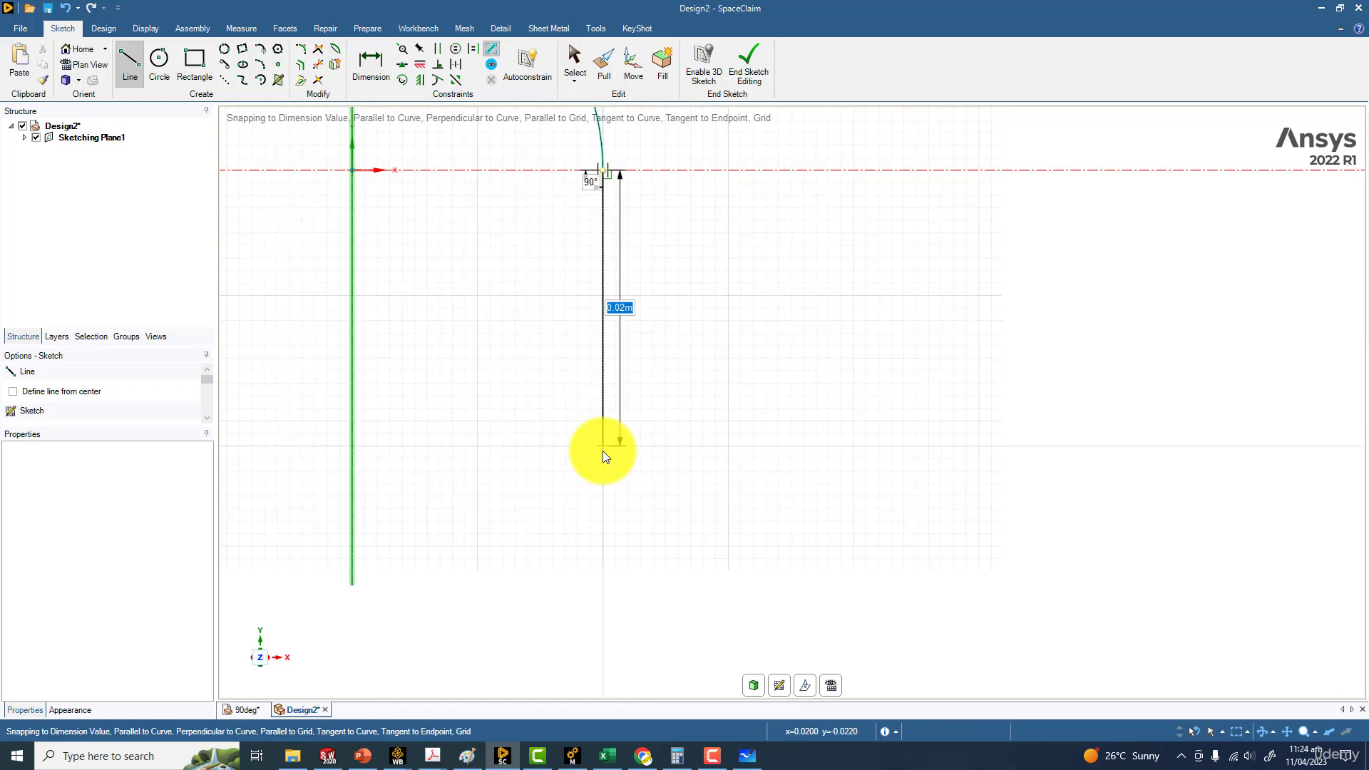
{"action": "type", "text": "0.2"}
{"action": "key", "text": "Return"}
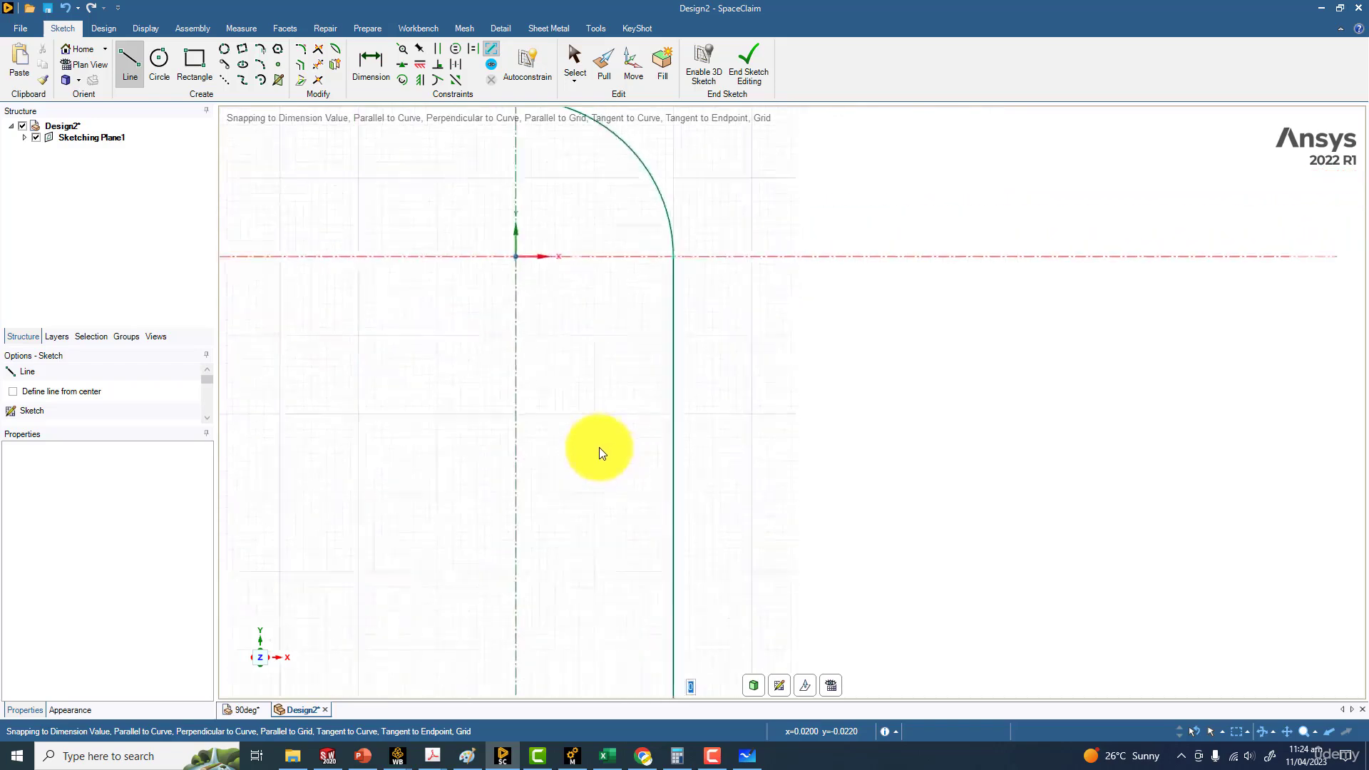
{"action": "middle_click_drag", "start_coordinate": [627, 569], "coordinate": [783, 472], "text": "shift"}
{"action": "key", "text": "Escape"}
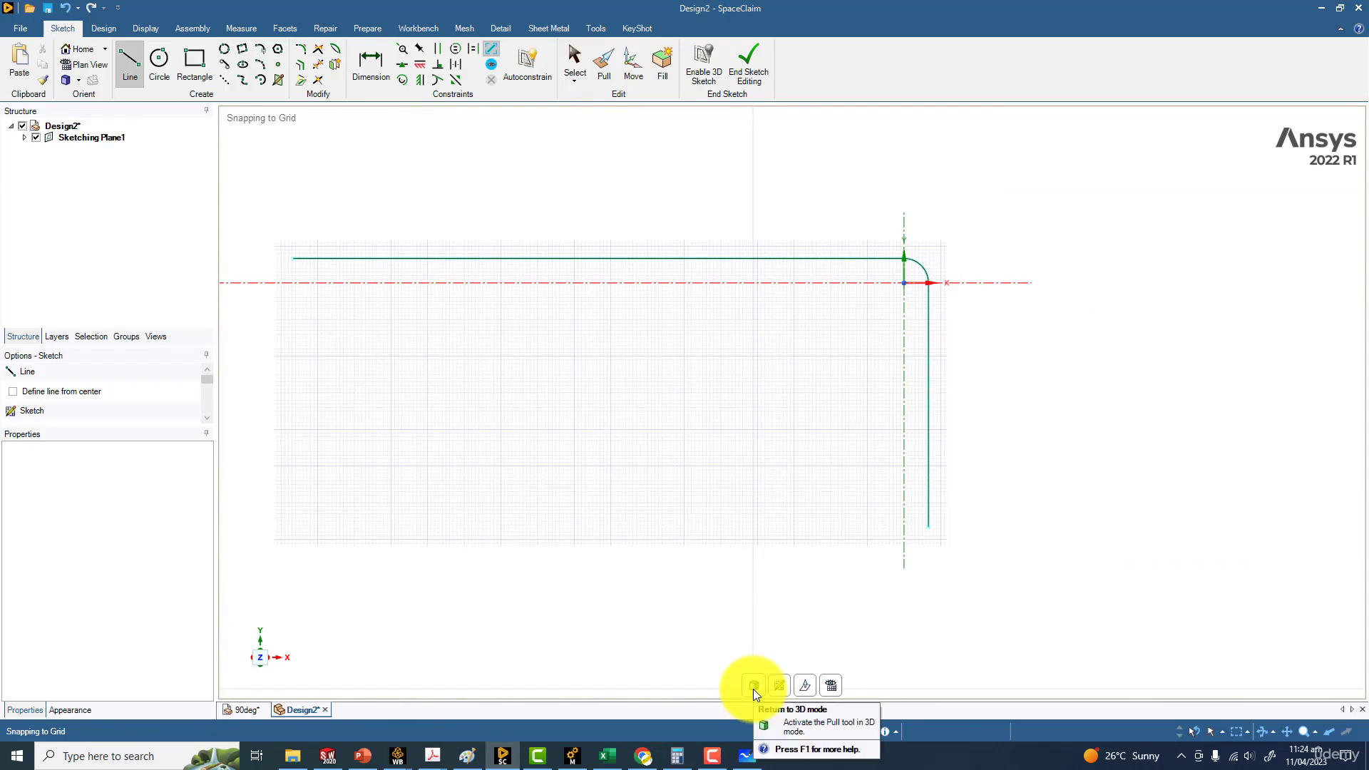
{"action": "left_click", "coordinate": [753, 689]}
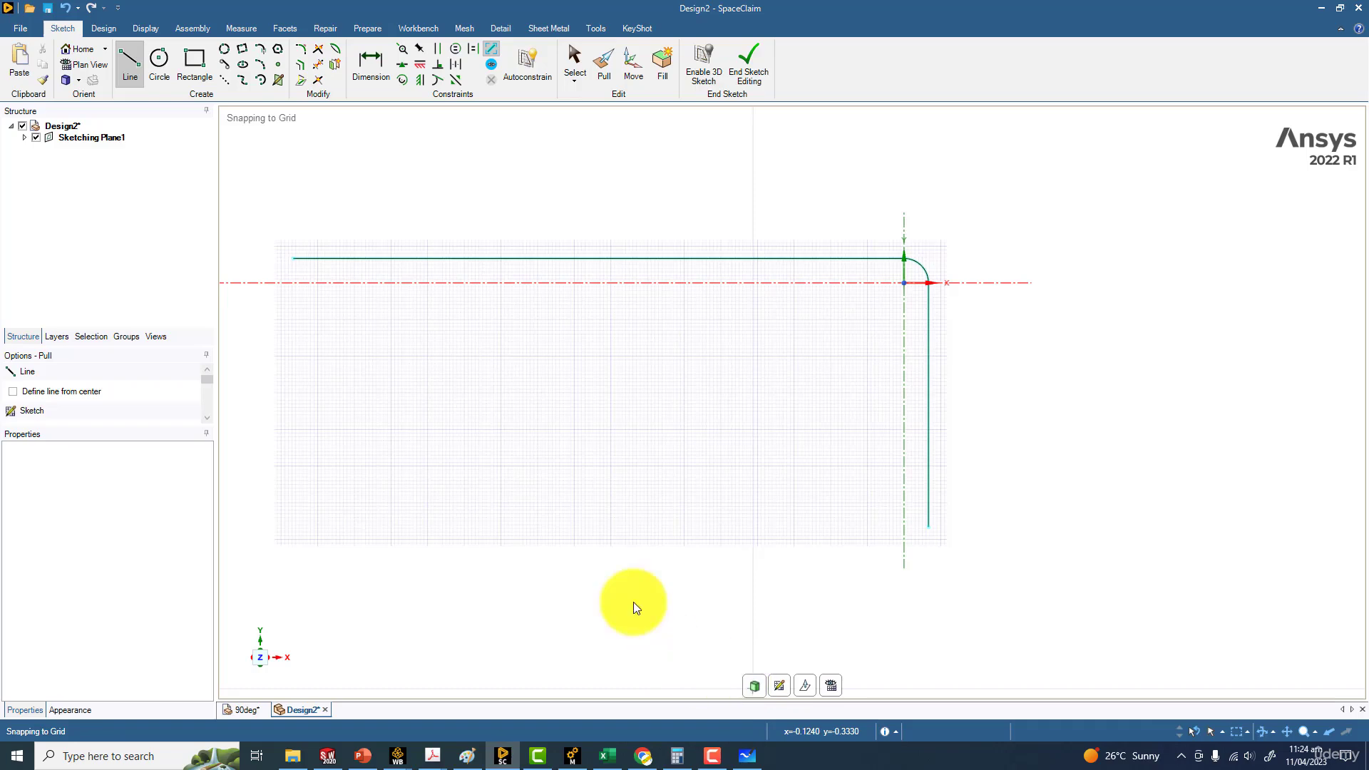
{"action": "left_click", "coordinate": [105, 30]}
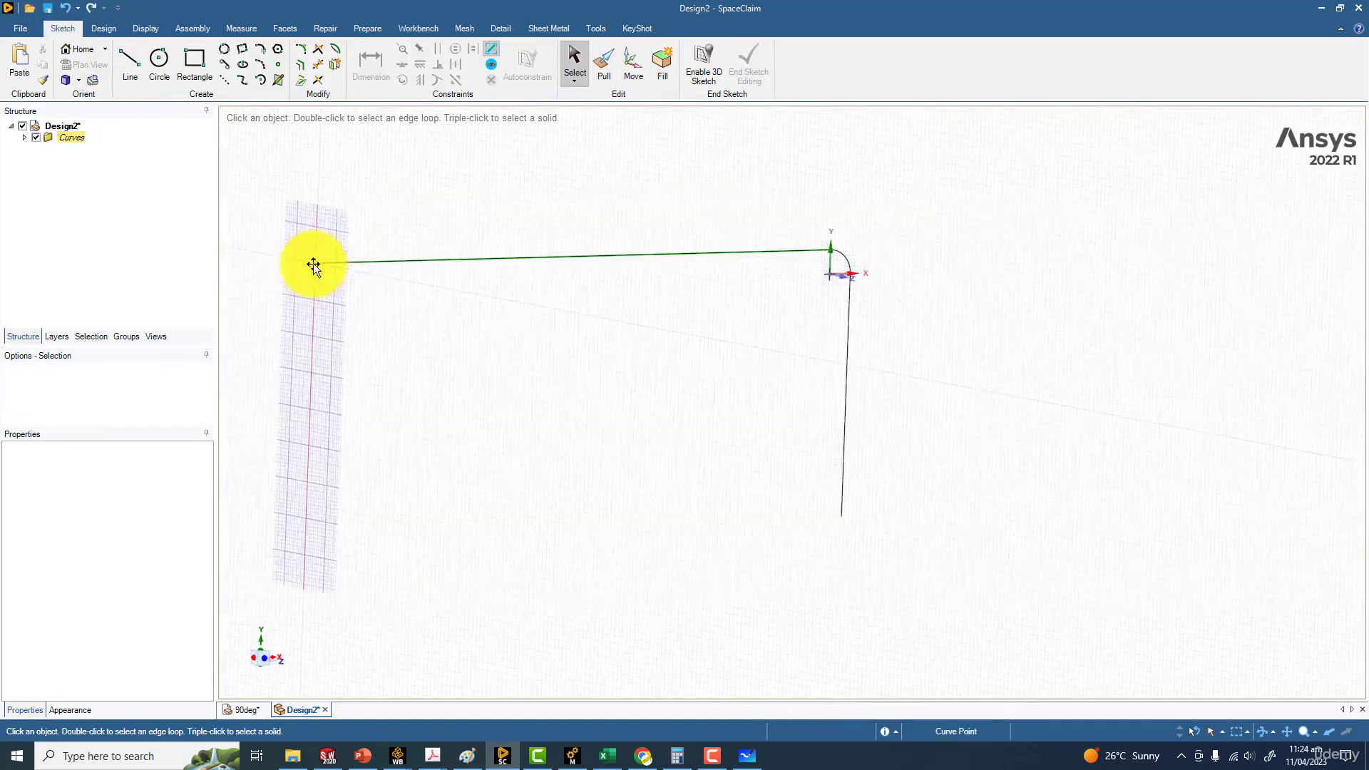
{"action": "left_click", "coordinate": [318, 264]}
{"action": "middle_click_drag", "start_coordinate": [378, 325], "coordinate": [584, 415]}
{"action": "scroll", "coordinate": [532, 385], "scroll_direction": "up", "scroll_amount": 3}
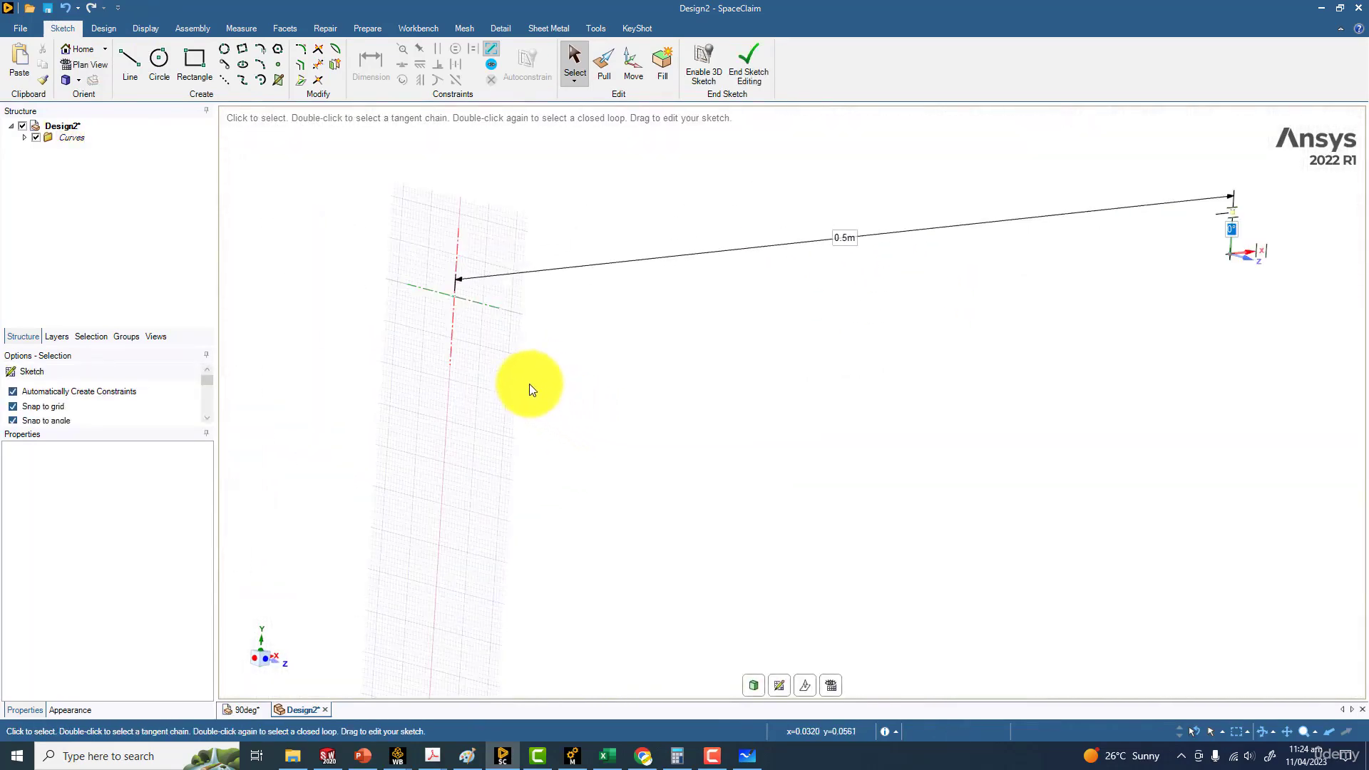
{"action": "left_click", "coordinate": [529, 383]}
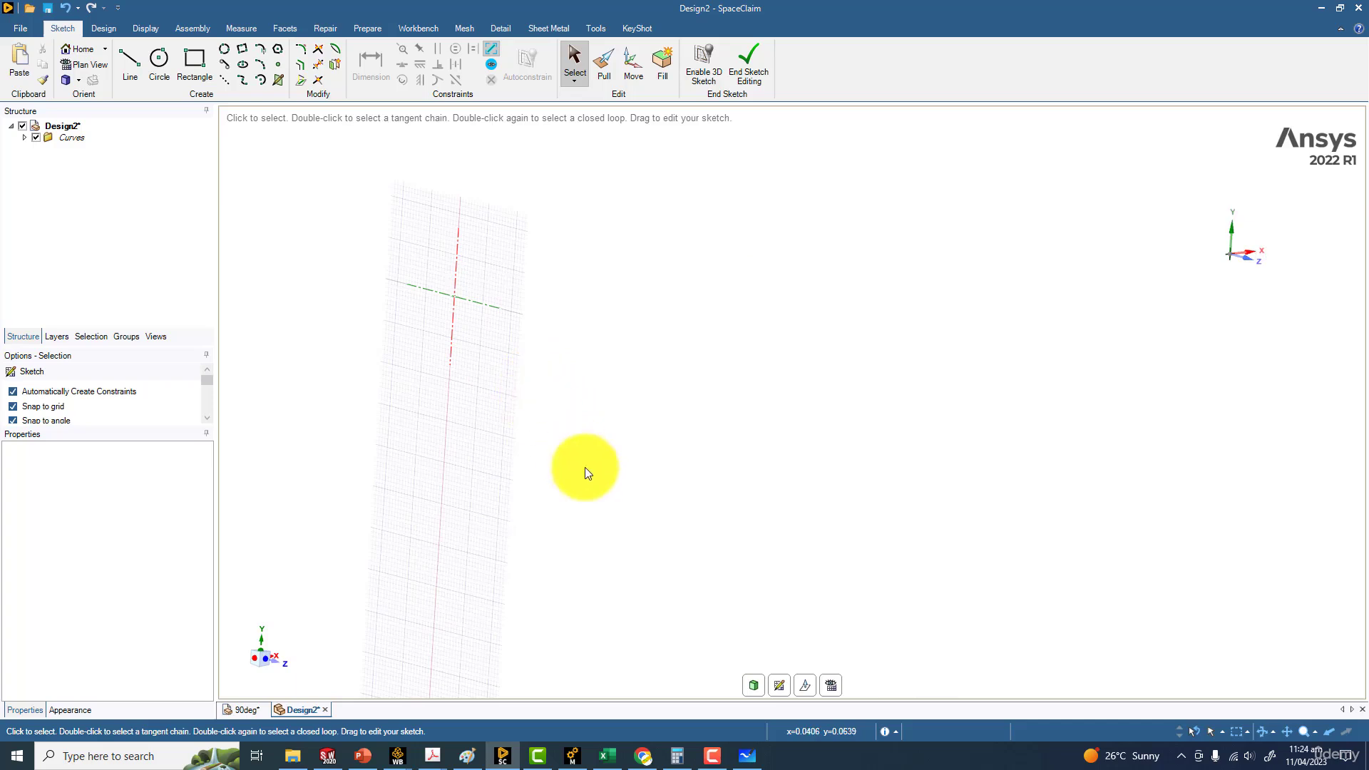
{"action": "left_click", "coordinate": [749, 687]}
Create a plane at the free end of the 0.5 m horizontal line, perpendicular to it
{"action": "left_click", "coordinate": [146, 30]}
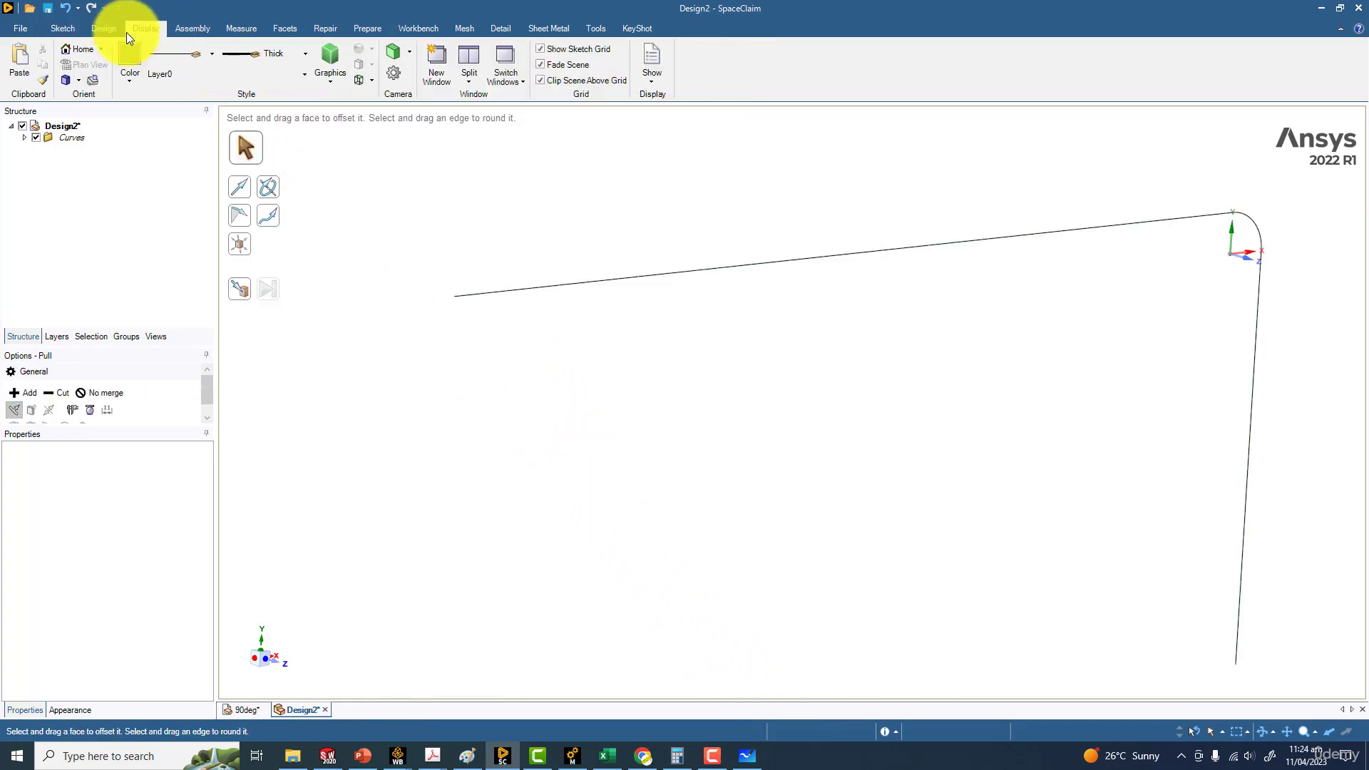
{"action": "left_click", "coordinate": [99, 29]}
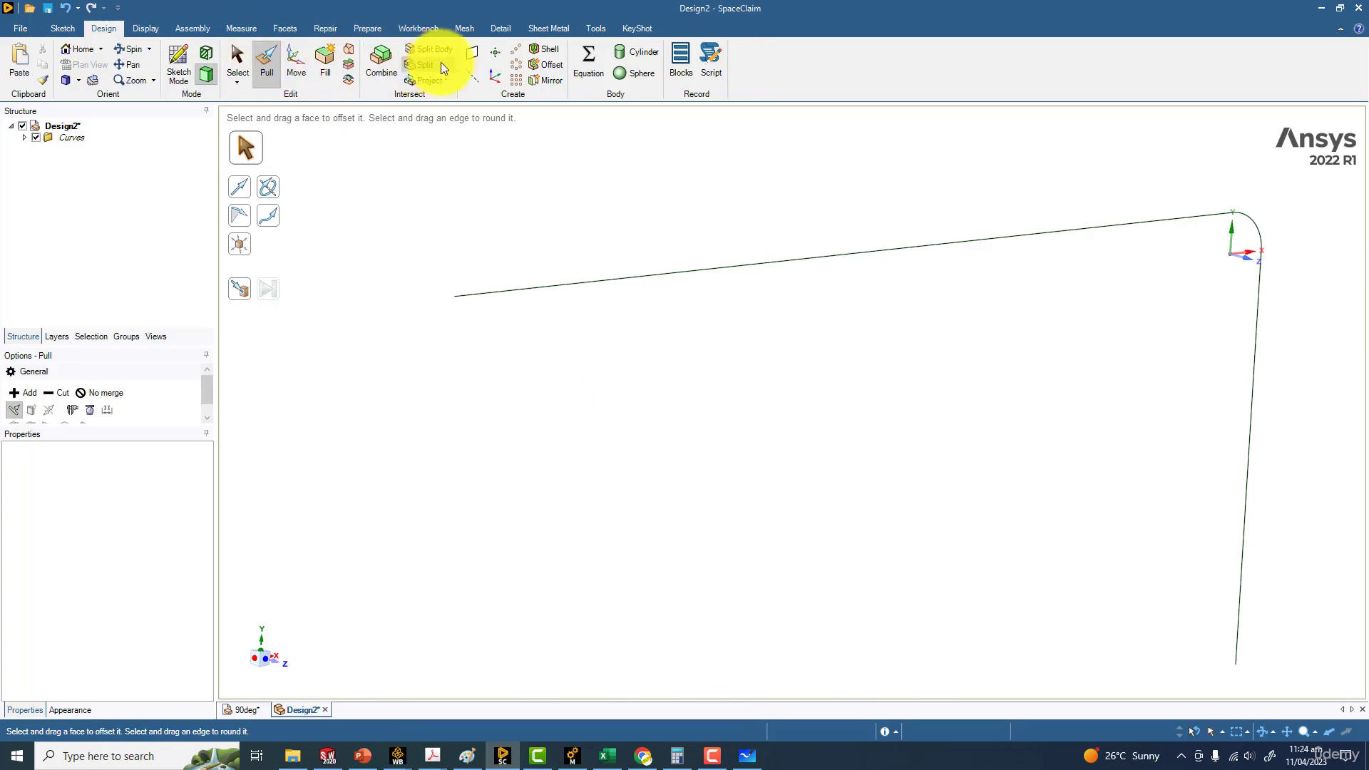
{"action": "left_click", "coordinate": [471, 55]}
{"action": "left_click", "coordinate": [457, 297]}
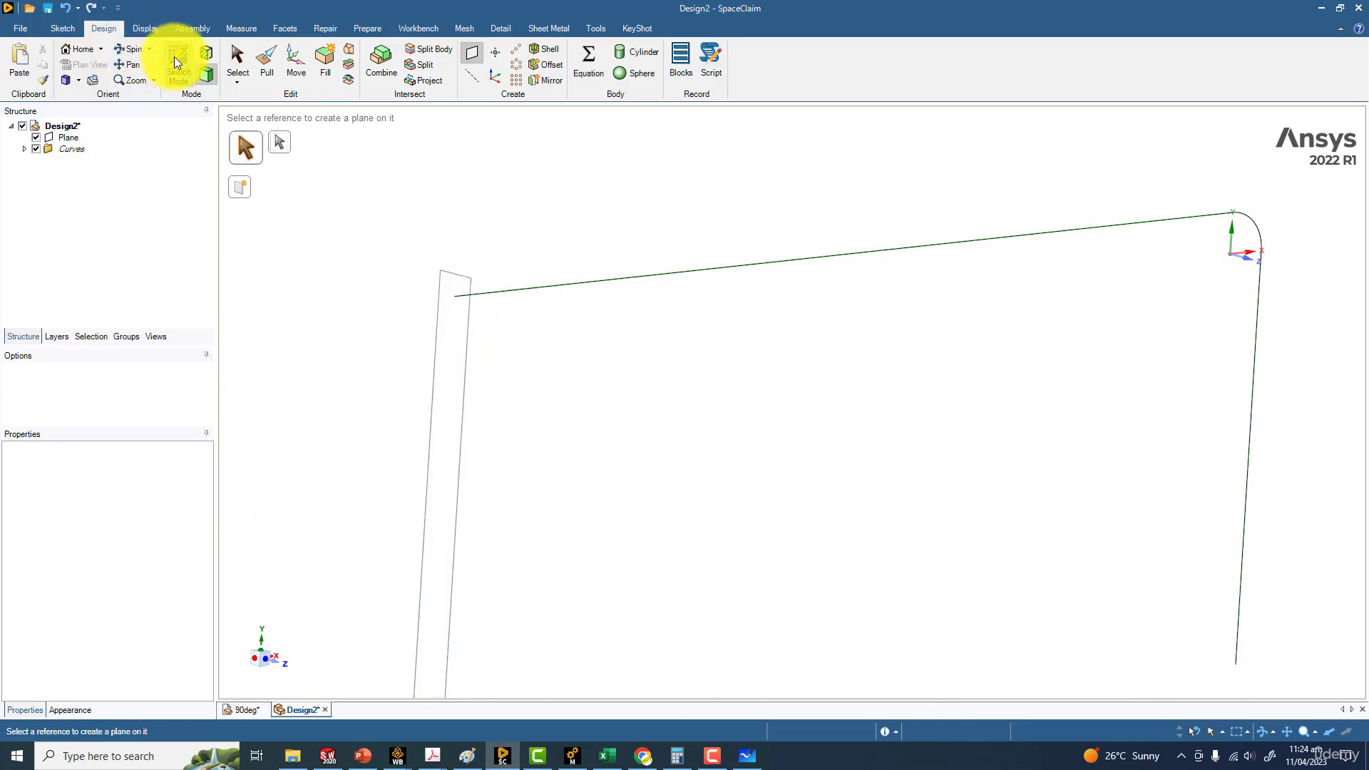
On the new plane, sketch a circle of 0.01 m diameter centred on the horizontal line's end, and return to 3D mode
{"action": "left_click", "coordinate": [296, 214]}
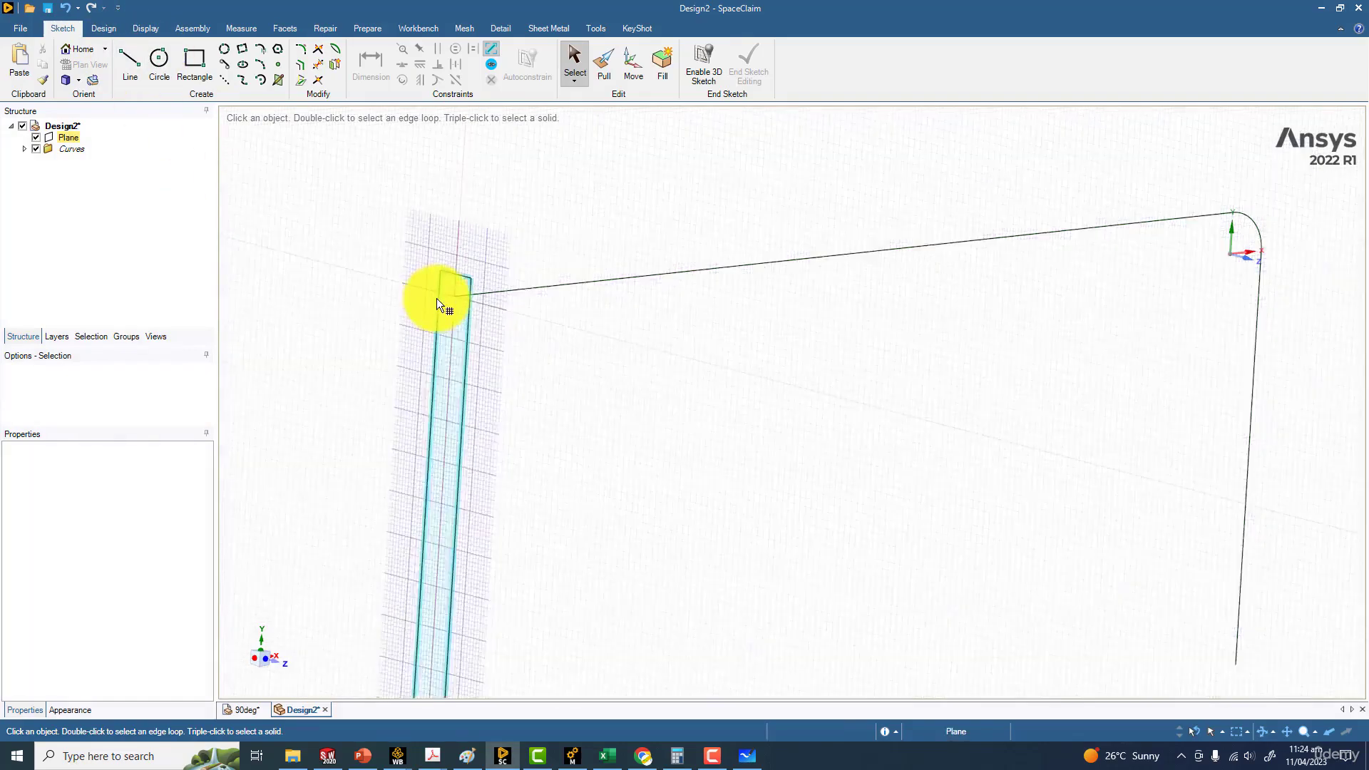
{"action": "left_click", "coordinate": [436, 298]}
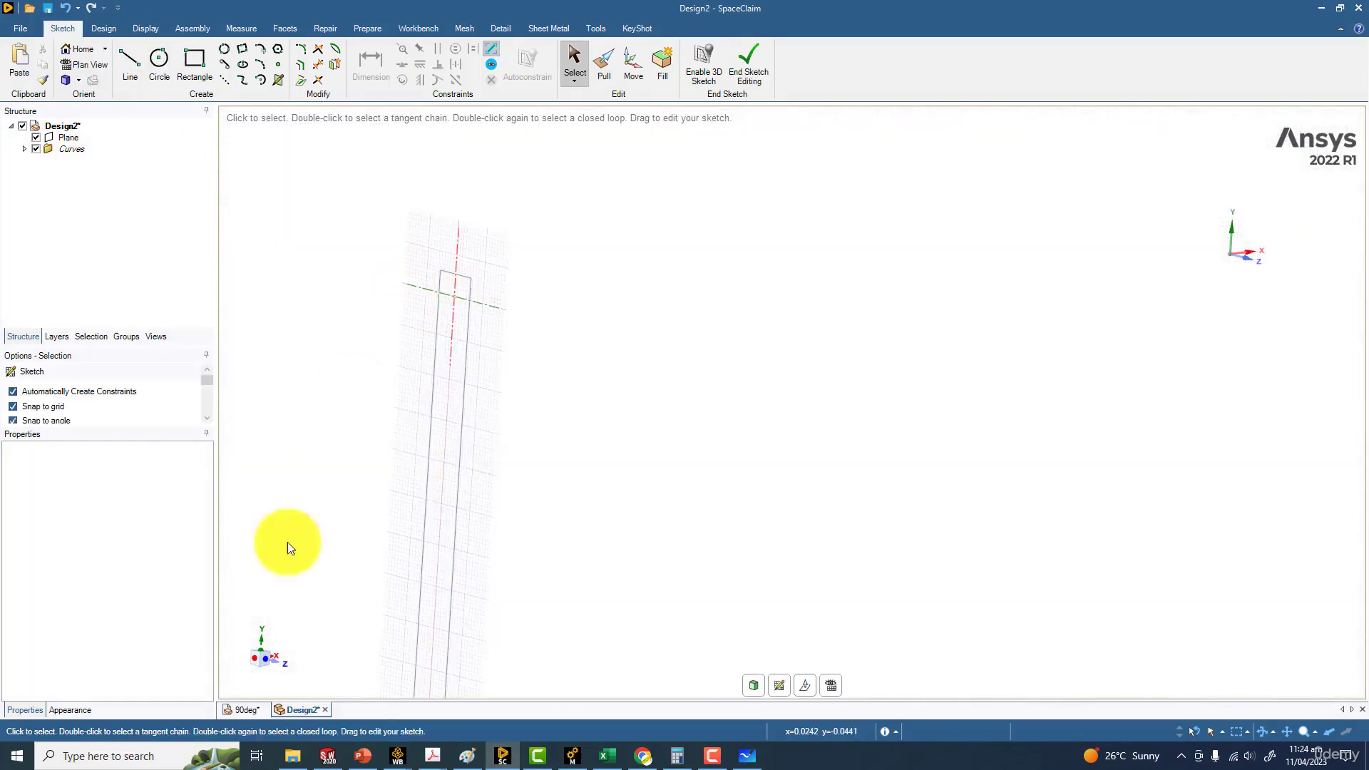
{"action": "left_click", "coordinate": [276, 656]}
{"action": "scroll", "coordinate": [843, 267], "scroll_direction": "up", "scroll_amount": 8}
{"action": "middle_click_drag", "start_coordinate": [689, 401], "coordinate": [455, 576], "text": "ctrl"}
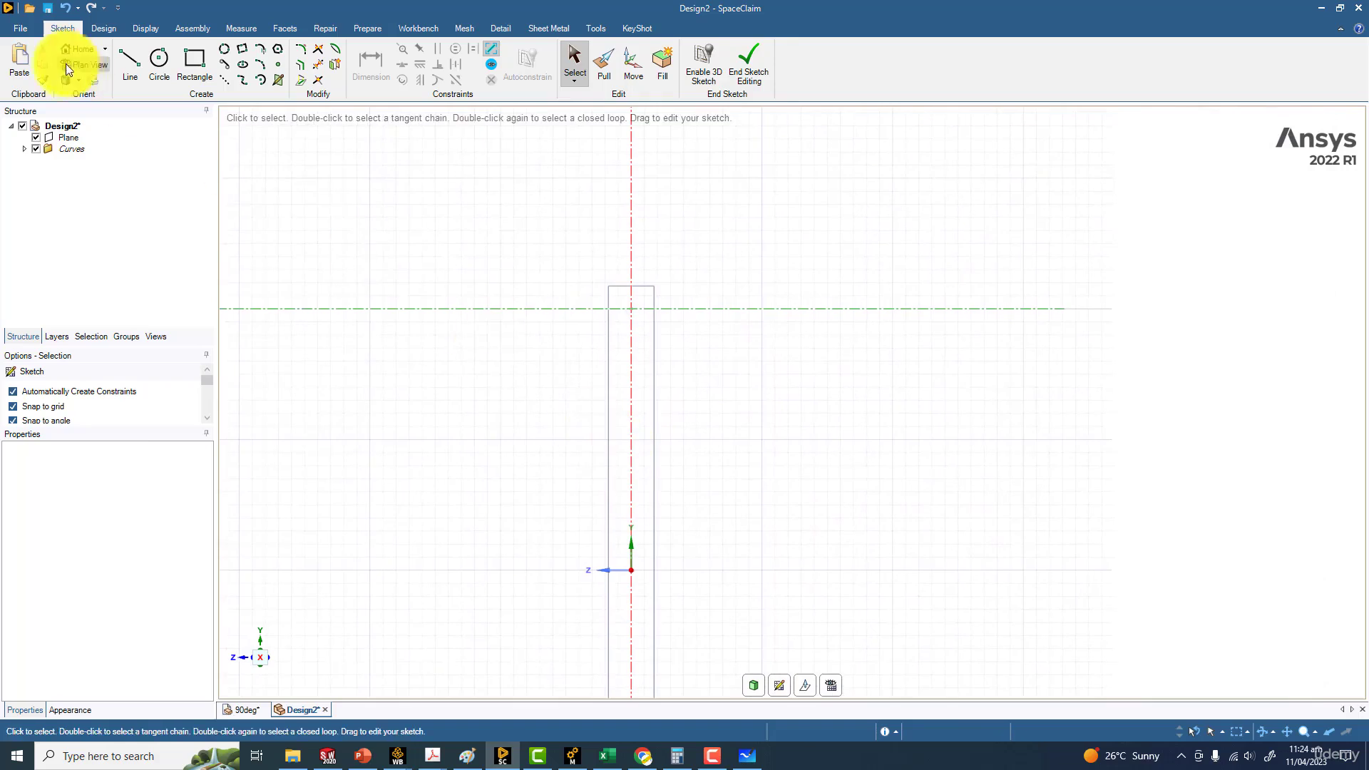
{"action": "left_click", "coordinate": [165, 62]}
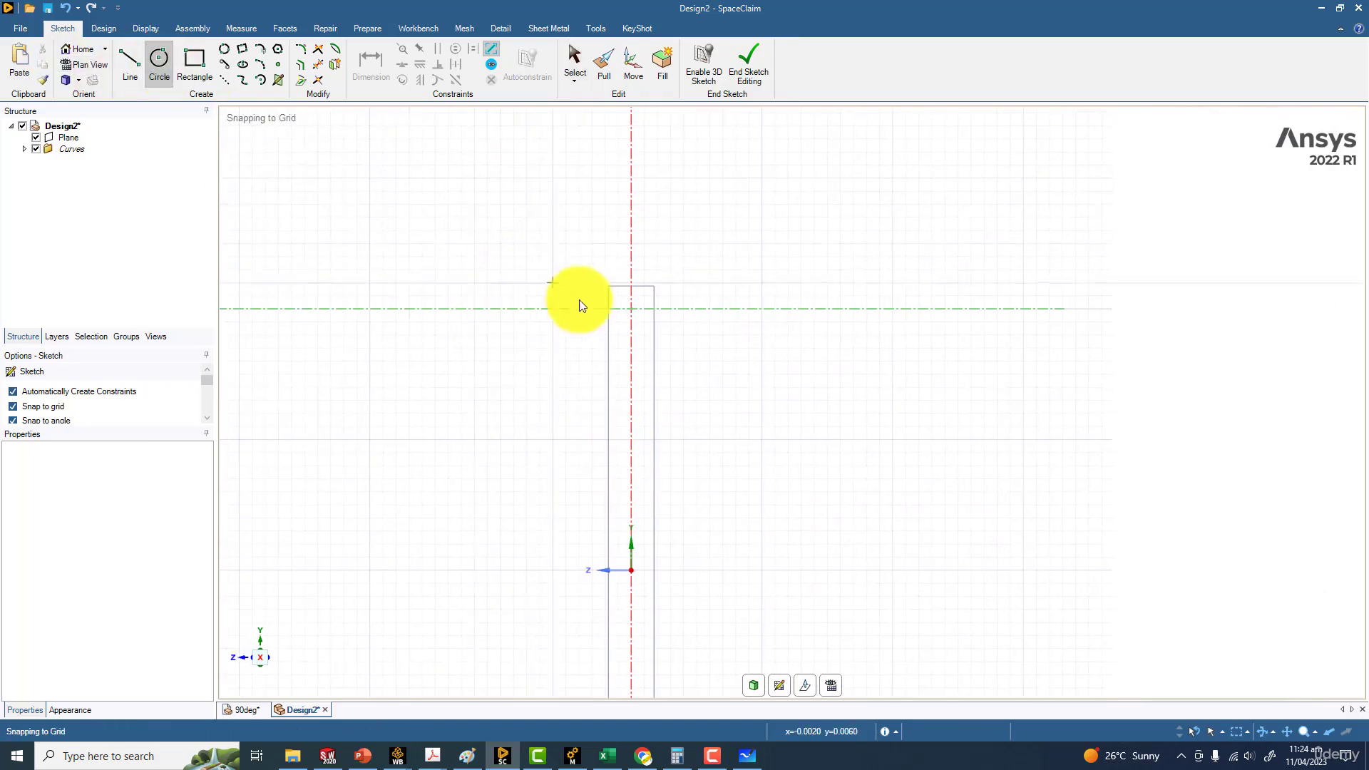
{"action": "left_click", "coordinate": [634, 309]}
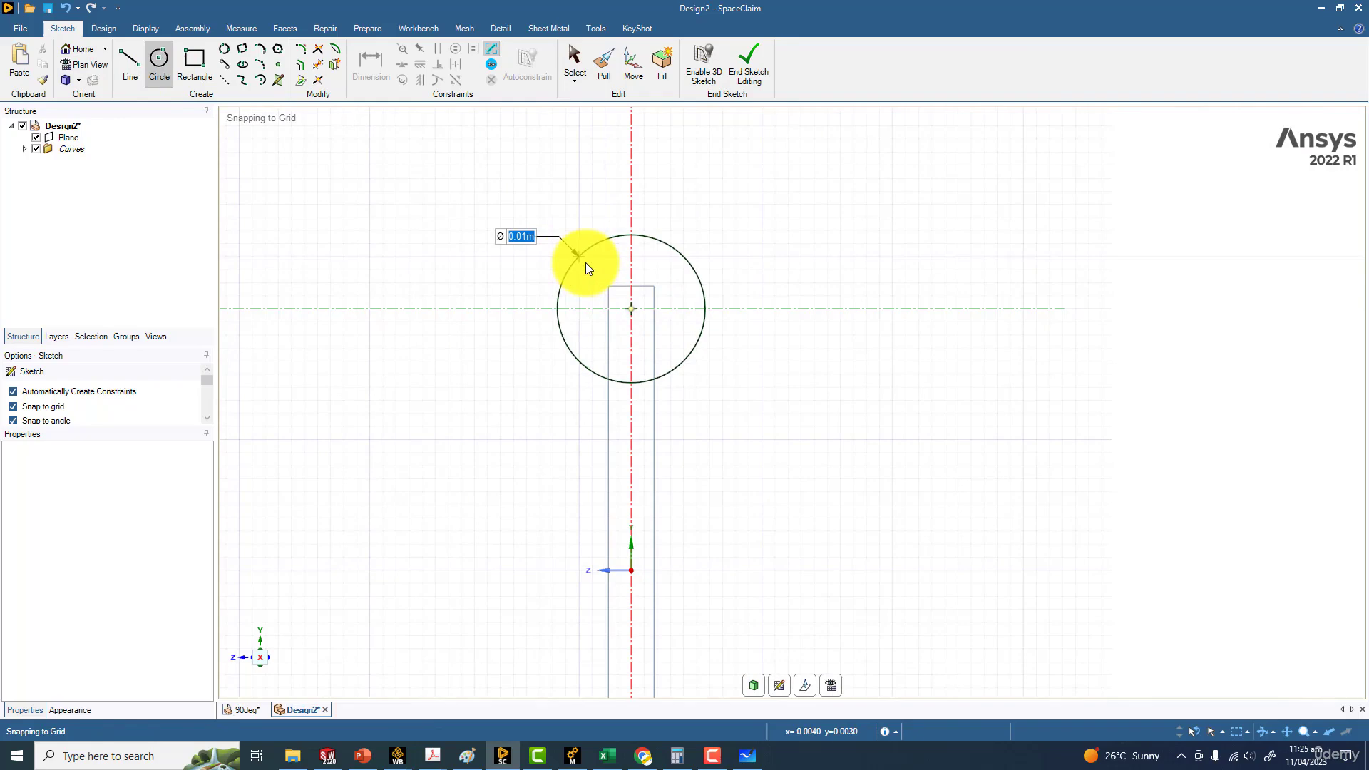
{"action": "type", "text": "0.01"}
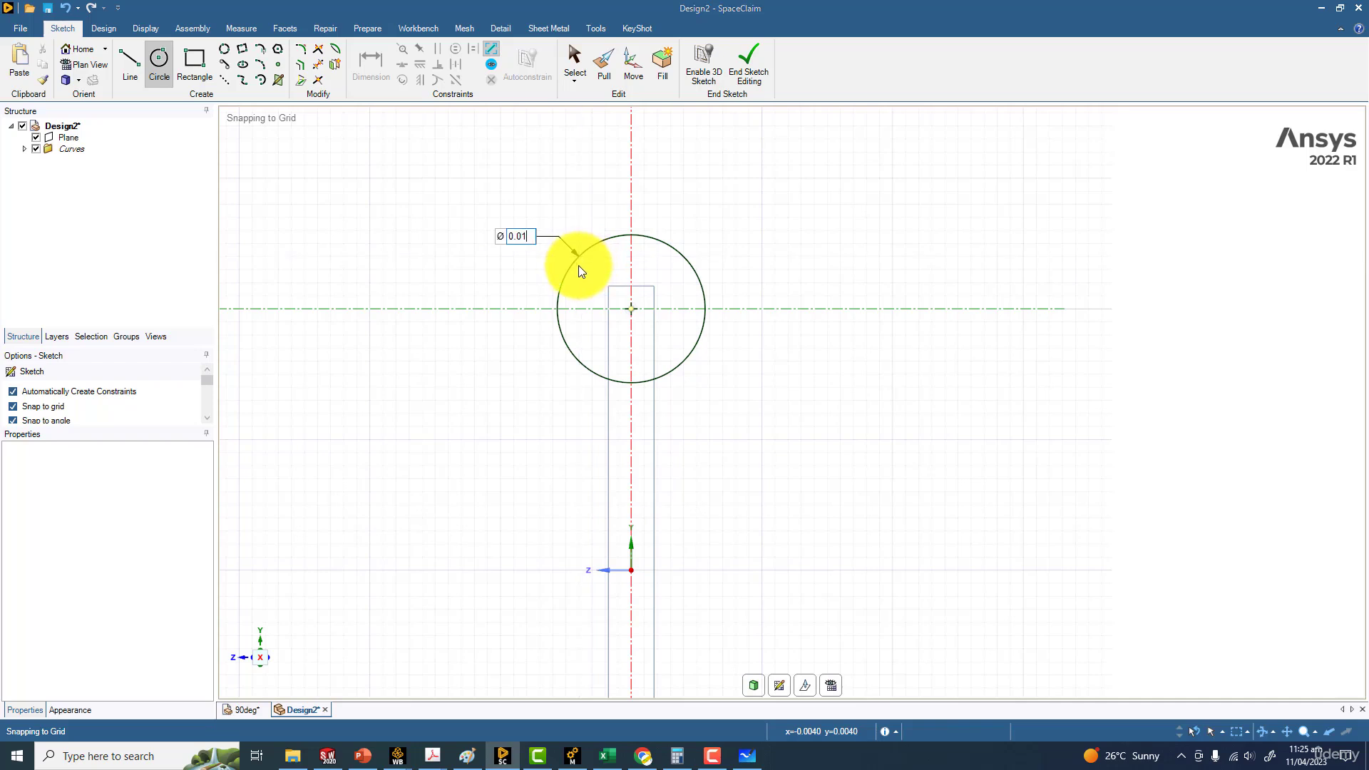
{"action": "key", "text": "Return"}
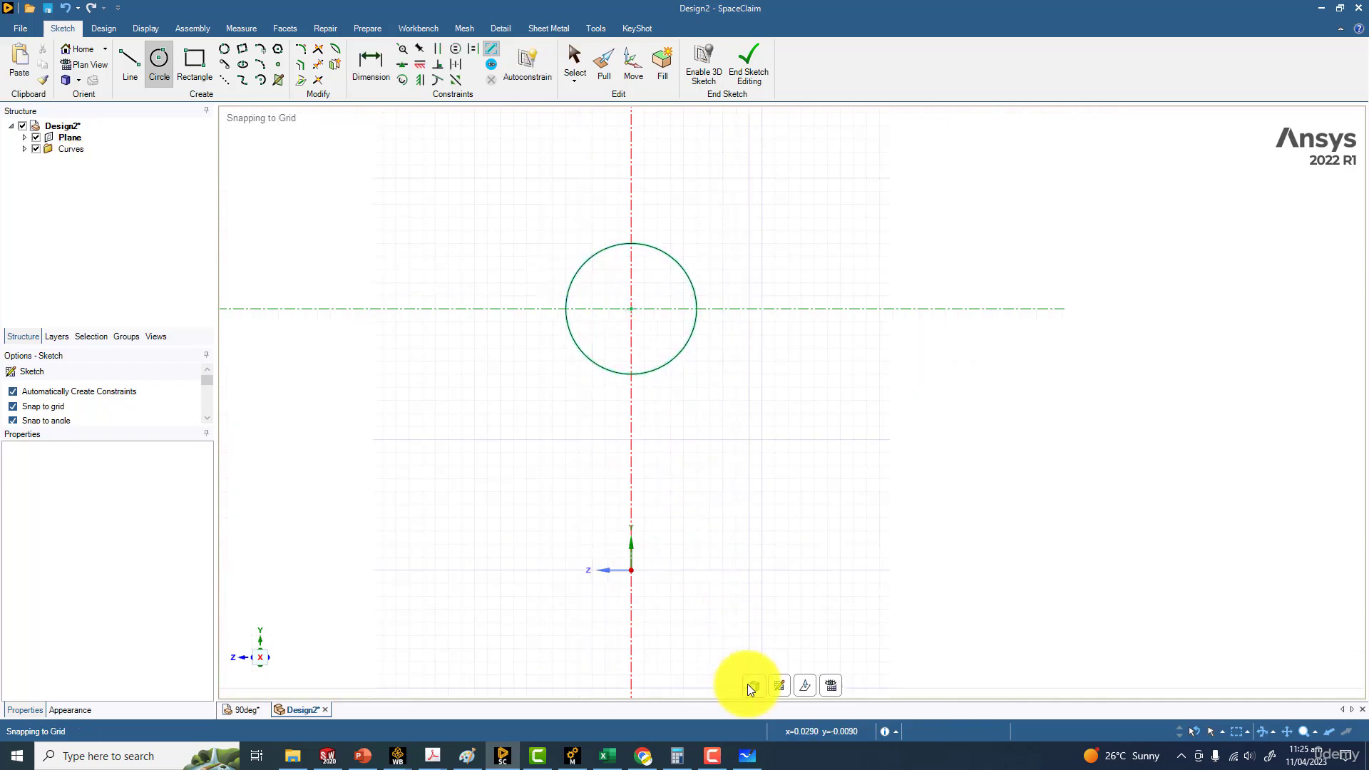
{"action": "left_click", "coordinate": [752, 686]}
Delete the construction plane at the end of the horizontal line
{"action": "middle_click_drag", "start_coordinate": [482, 347], "coordinate": [673, 257]}
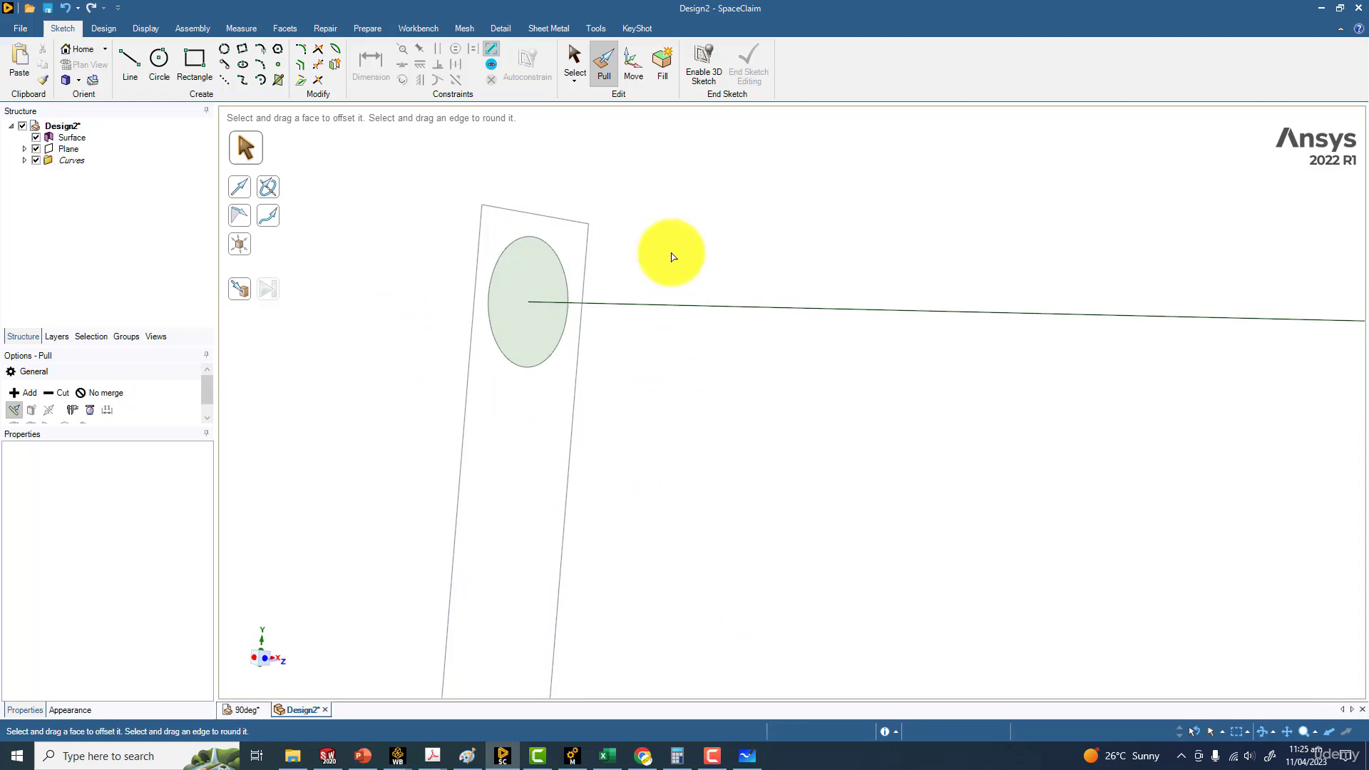
{"action": "scroll", "coordinate": [672, 257], "scroll_direction": "down", "scroll_amount": 5}
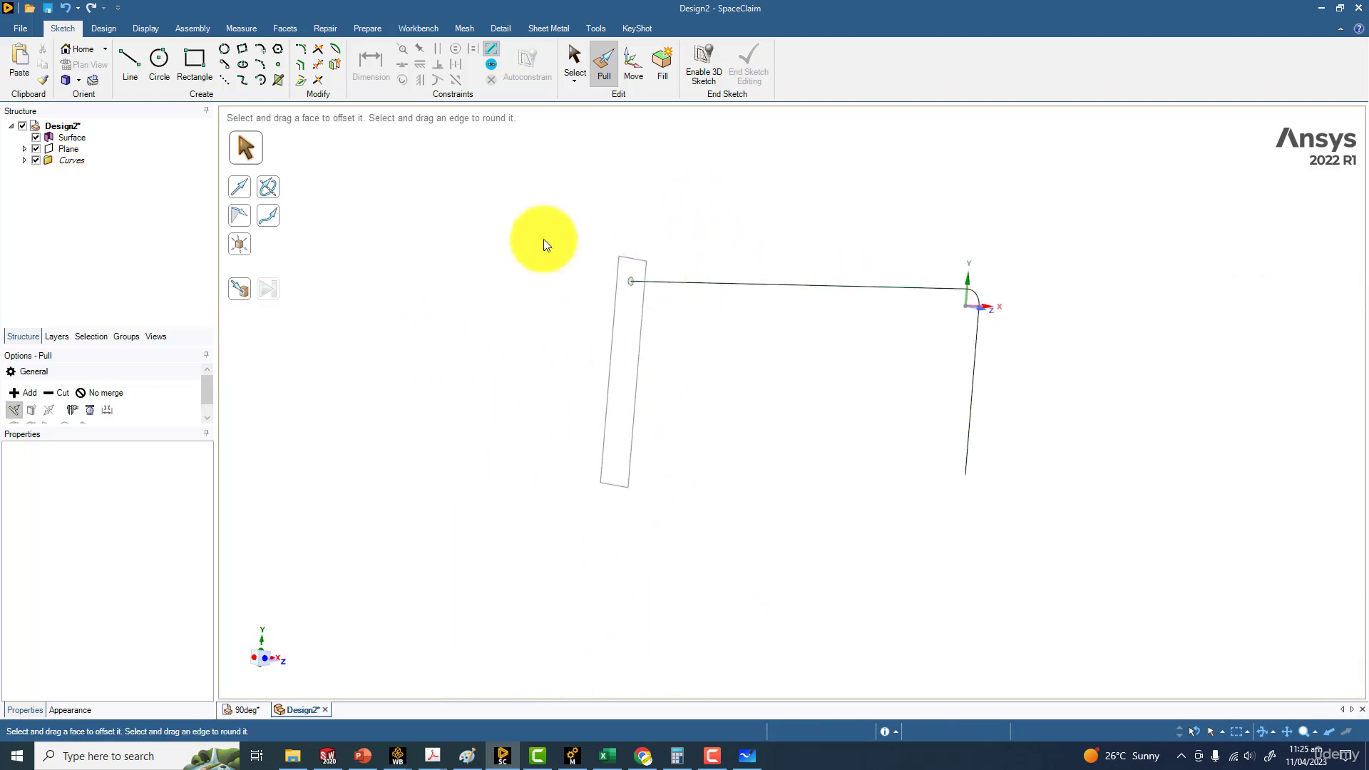
{"action": "left_click", "coordinate": [69, 150]}
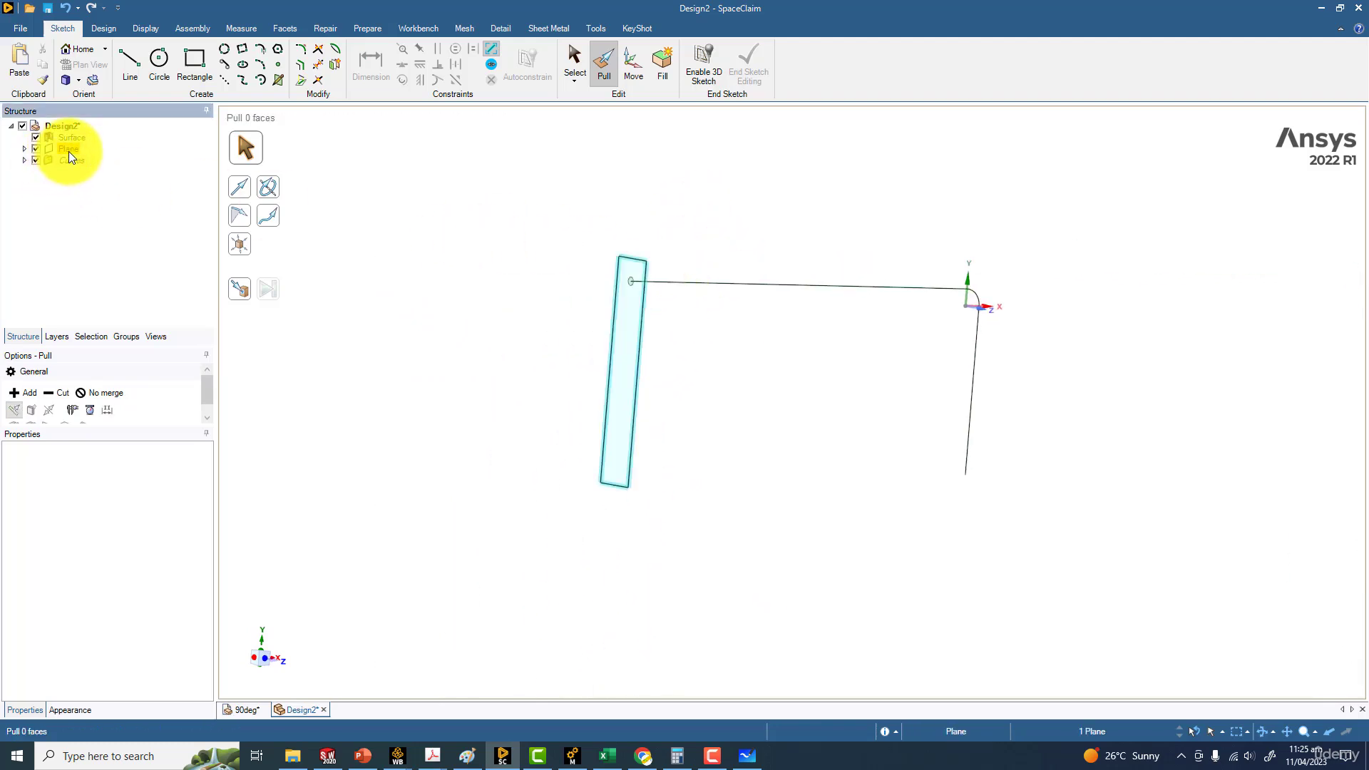
{"action": "key", "text": "Delete"}
Sweep the circular face along the full 0.5 m horizontal line, up to the start of the arc
{"action": "mouse_move", "coordinate": [523, 305]}
{"action": "middle_mouse_down"}
{"action": "mouse_move", "coordinate": [742, 328]}
{"action": "mouse_move", "coordinate": [541, 355]}
{"action": "mouse_move", "coordinate": [665, 376]}
{"action": "middle_mouse_up"}
{"action": "scroll", "coordinate": [665, 377], "scroll_direction": "down", "scroll_amount": 1}
{"action": "middle_click_drag", "start_coordinate": [665, 376], "coordinate": [433, 339], "text": "ctrl"}
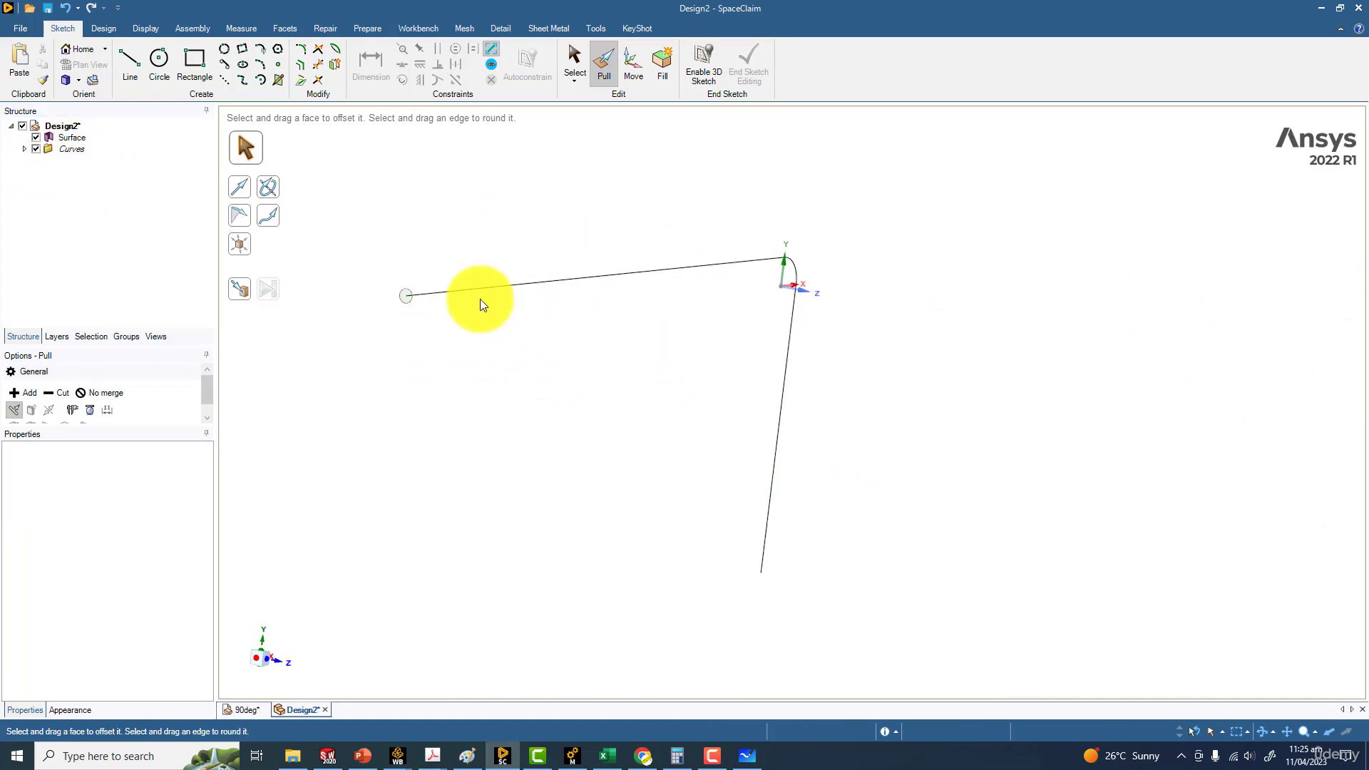
{"action": "left_click", "coordinate": [428, 294]}
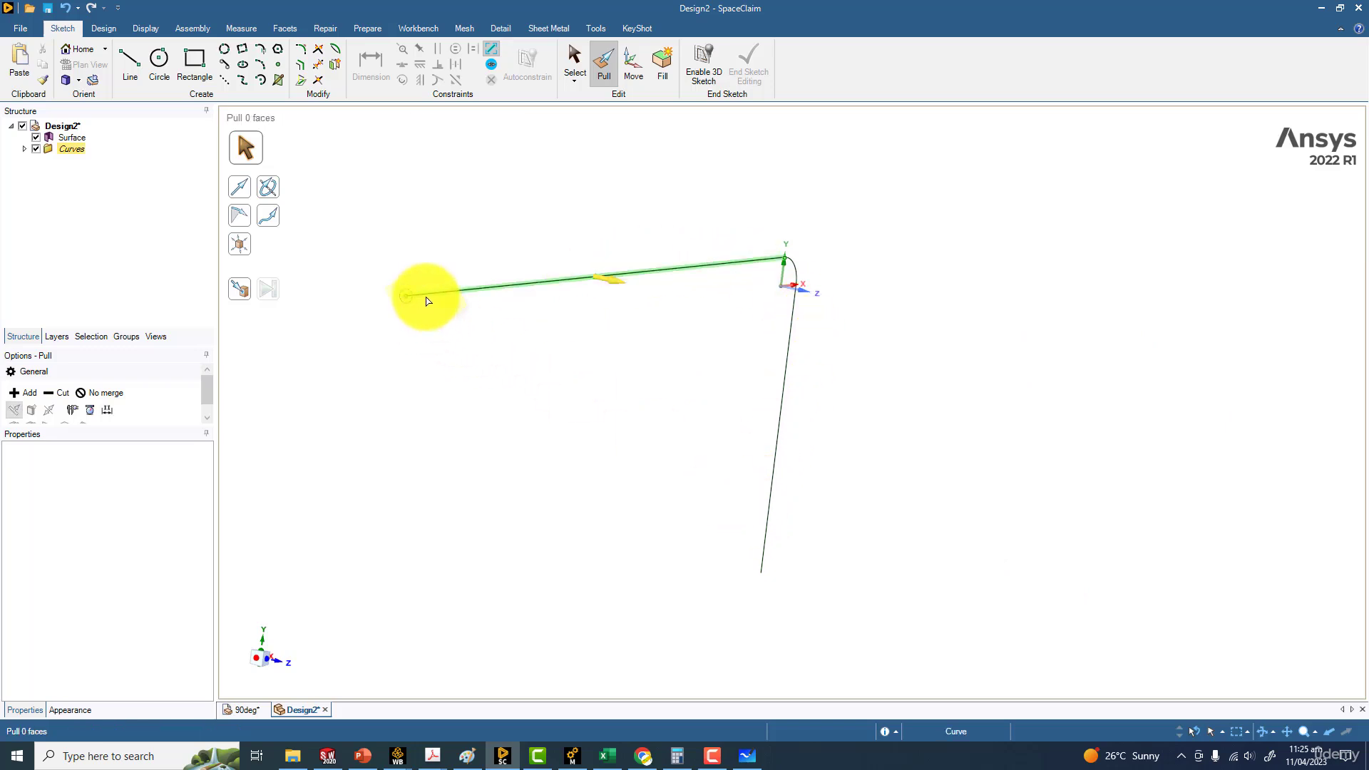
{"action": "scroll", "coordinate": [352, 300], "scroll_direction": "up", "scroll_amount": 3}
{"action": "left_click", "coordinate": [447, 277]}
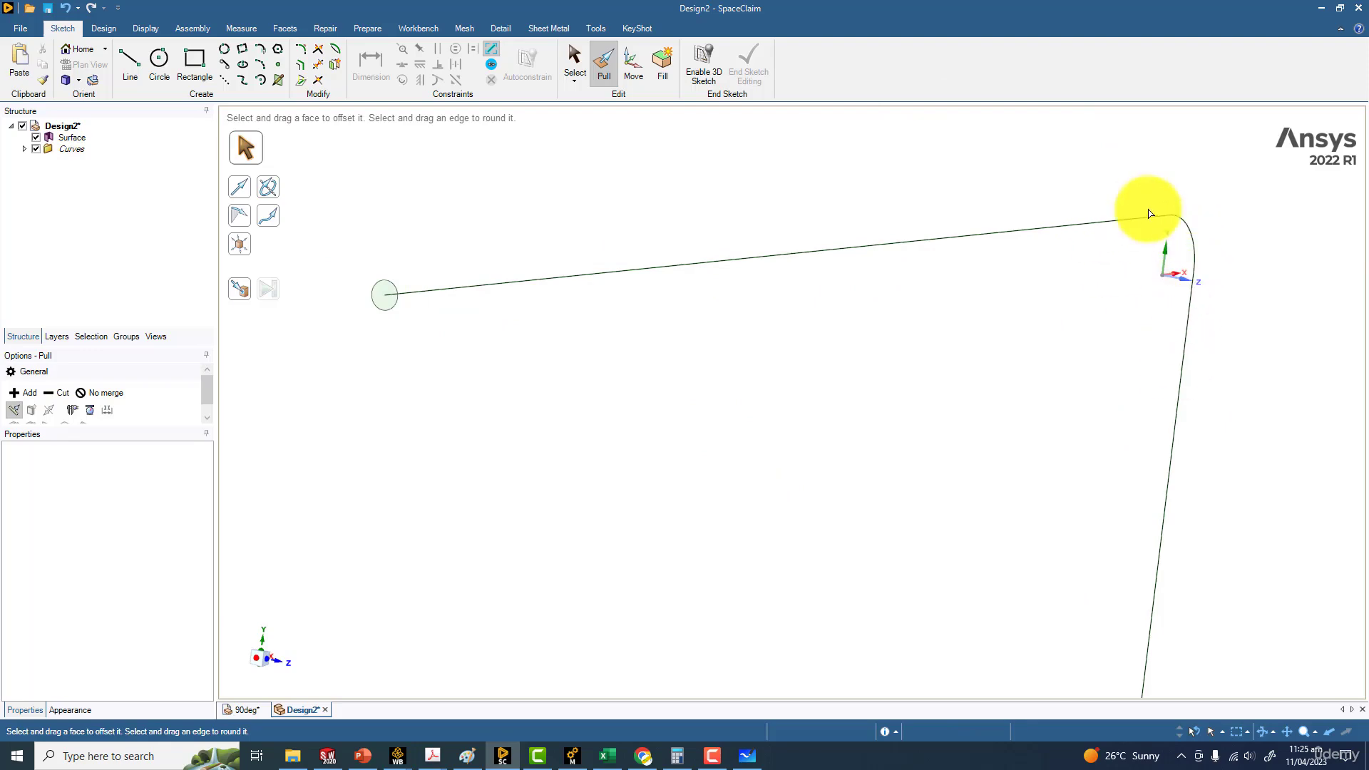
{"action": "middle_click_drag", "start_coordinate": [914, 396], "coordinate": [883, 380], "text": "ctrl"}
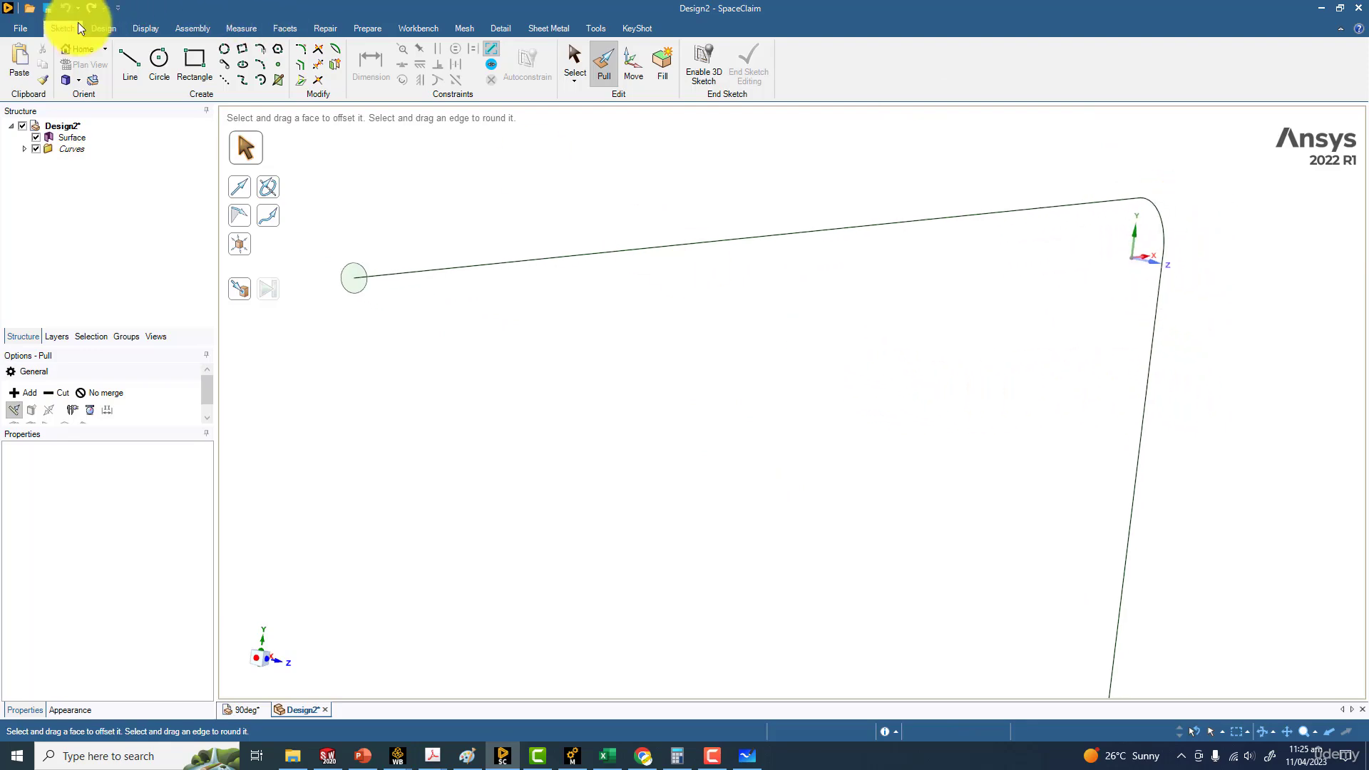
{"action": "left_click", "coordinate": [102, 29]}
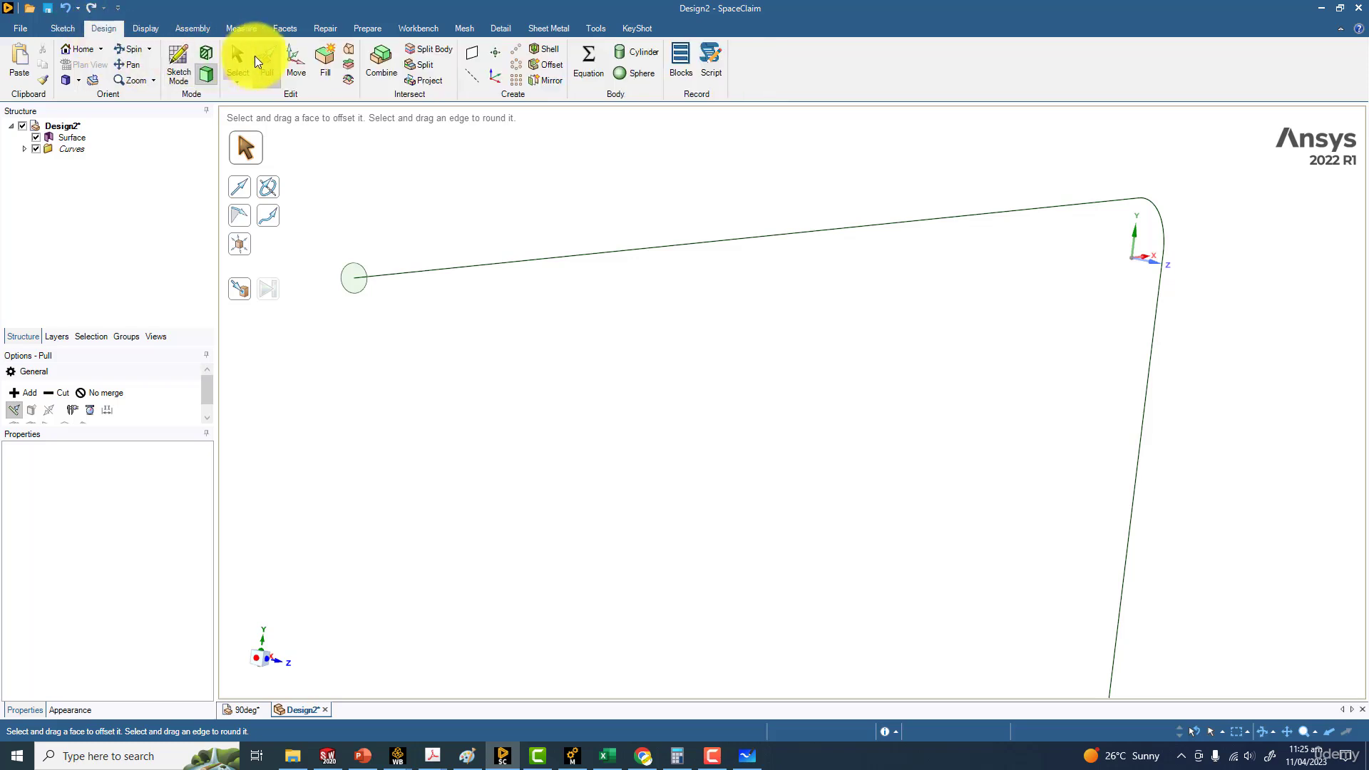
{"action": "scroll", "coordinate": [367, 189], "scroll_direction": "up", "scroll_amount": 3}
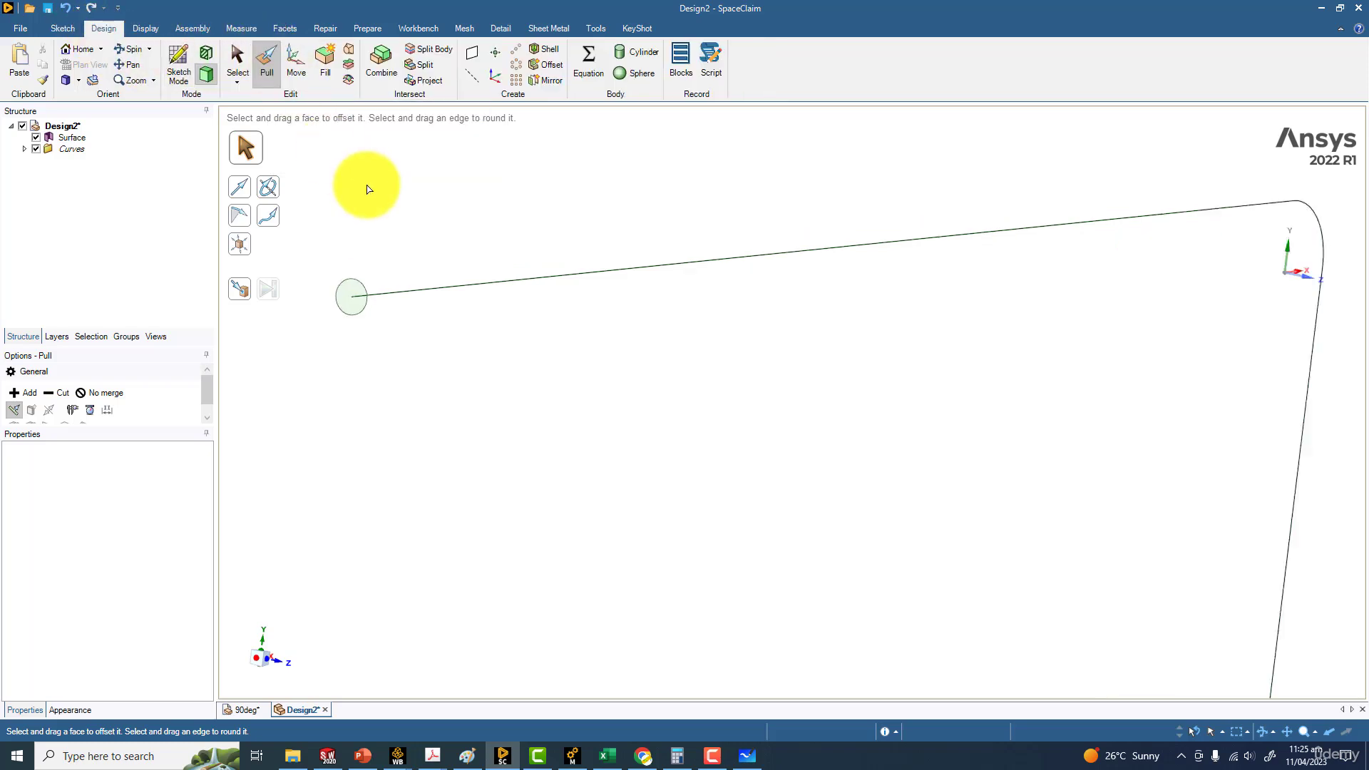
{"action": "left_click", "coordinate": [353, 338]}
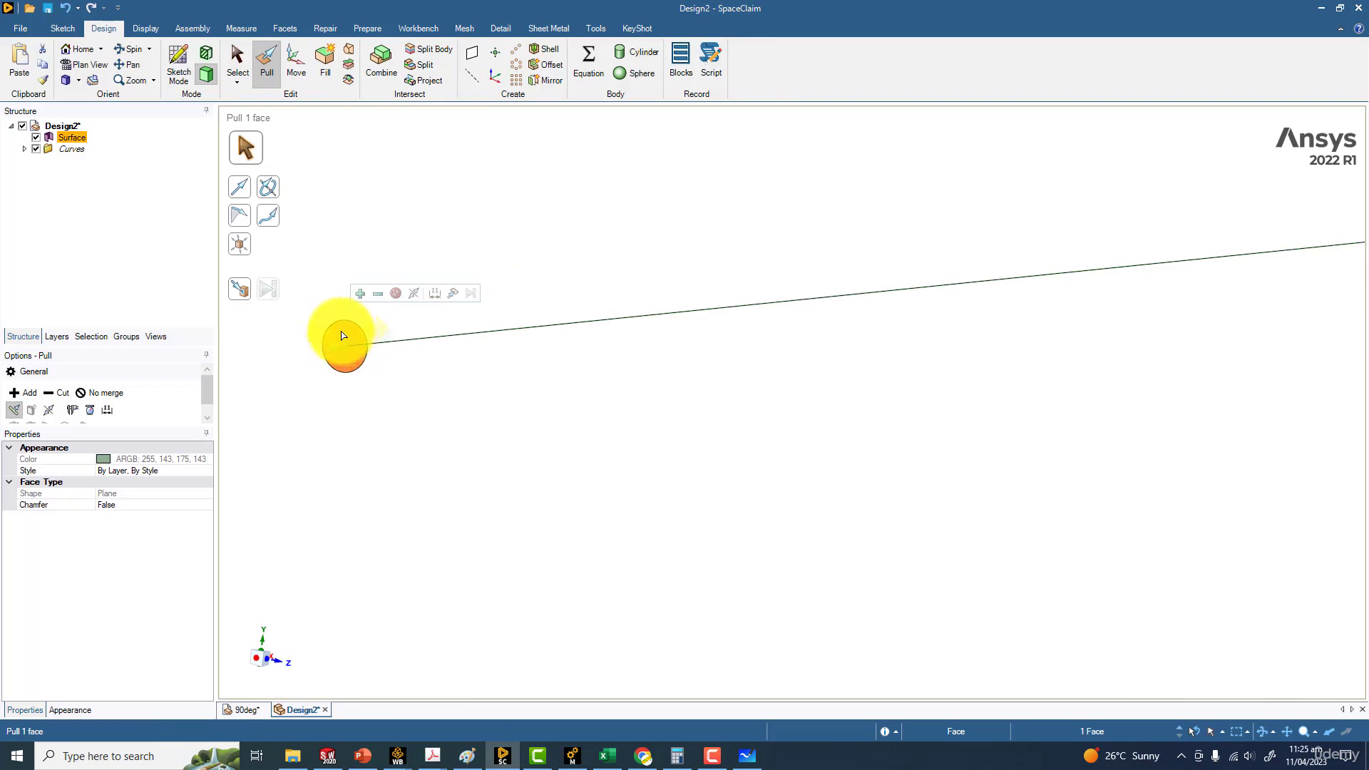
{"action": "left_click", "coordinate": [271, 224]}
{"action": "left_click", "coordinate": [459, 333]}
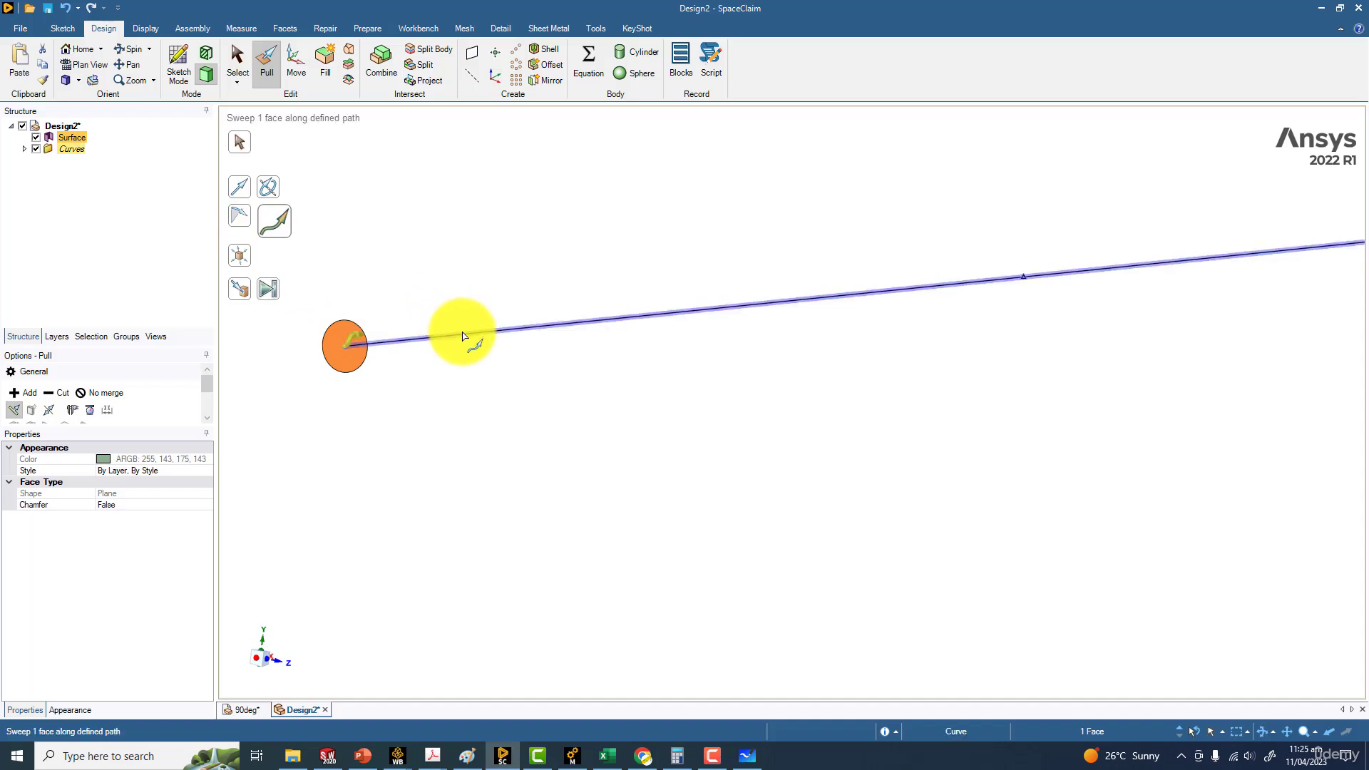
{"action": "scroll", "coordinate": [499, 392], "scroll_direction": "down", "scroll_amount": 3}
{"action": "left_click_drag", "start_coordinate": [499, 391], "coordinate": [1197, 308]}
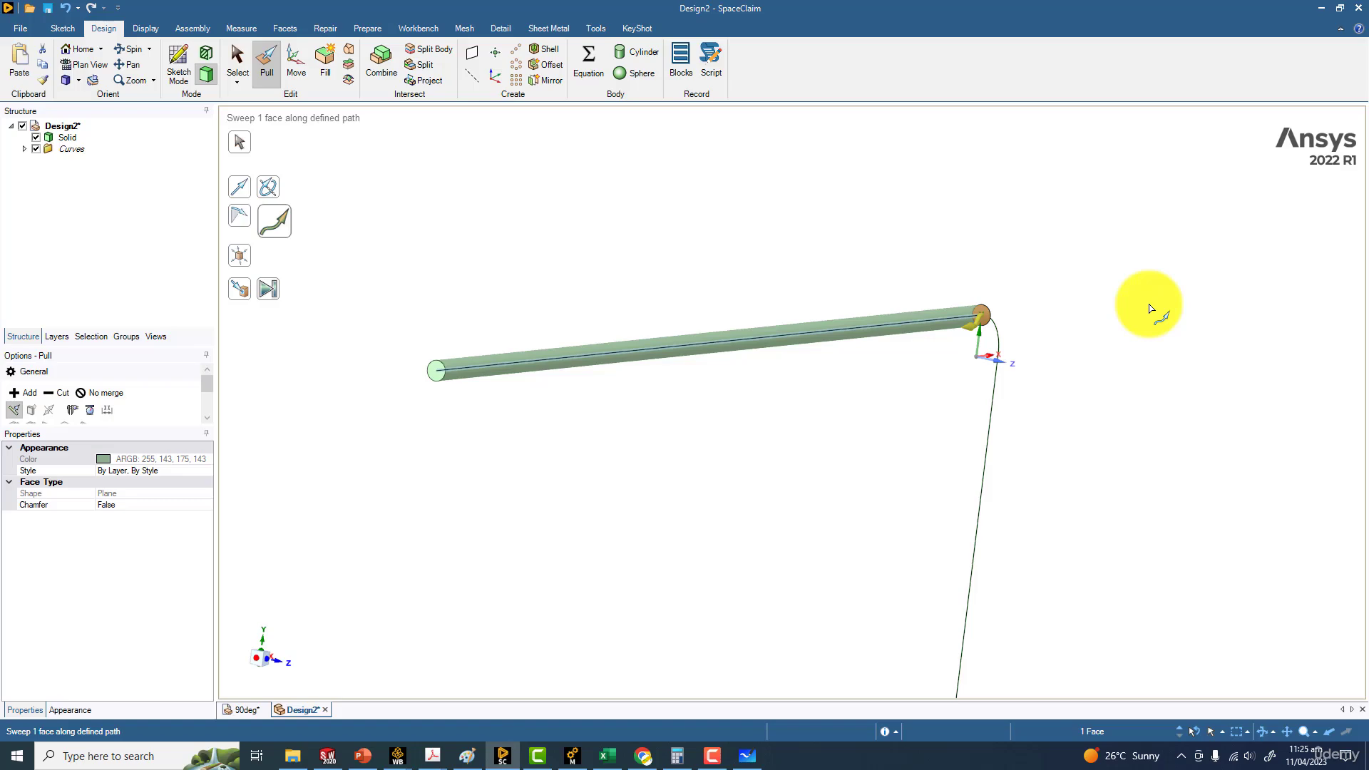
{"action": "mouse_move", "coordinate": [1083, 291]}
{"action": "middle_mouse_down"}
{"action": "mouse_move", "coordinate": [868, 281]}
{"action": "mouse_move", "coordinate": [1042, 246]}
{"action": "middle_mouse_up"}
{"action": "left_click", "coordinate": [1041, 243]}
Sweep the pipe's end face at the bend along the 90° arc to its lower end
{"action": "scroll", "coordinate": [1200, 299], "scroll_direction": "down", "scroll_amount": 4}
{"action": "middle_click_drag", "start_coordinate": [1222, 307], "coordinate": [951, 315], "text": "shift"}
{"action": "scroll", "coordinate": [981, 320], "scroll_direction": "up", "scroll_amount": 6}
{"action": "middle_click_drag", "start_coordinate": [721, 291], "coordinate": [1121, 342], "text": "shift"}
{"action": "scroll", "coordinate": [848, 311], "scroll_direction": "up", "scroll_amount": 4}
{"action": "middle_click_drag", "start_coordinate": [906, 379], "coordinate": [812, 318], "text": "shift"}
{"action": "left_click", "coordinate": [812, 318]}
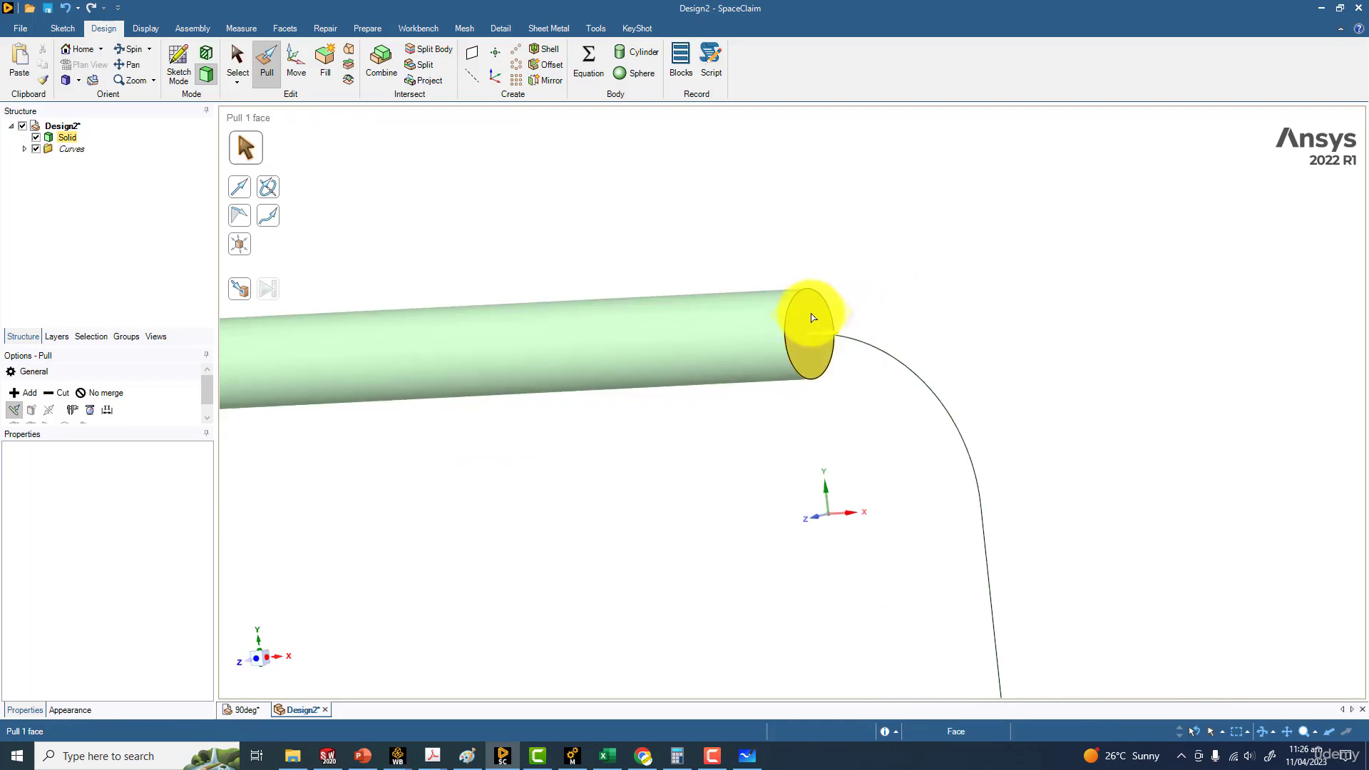
{"action": "left_click", "coordinate": [271, 219]}
{"action": "left_click", "coordinate": [900, 361]}
{"action": "left_click_drag", "start_coordinate": [821, 330], "coordinate": [1055, 484]}
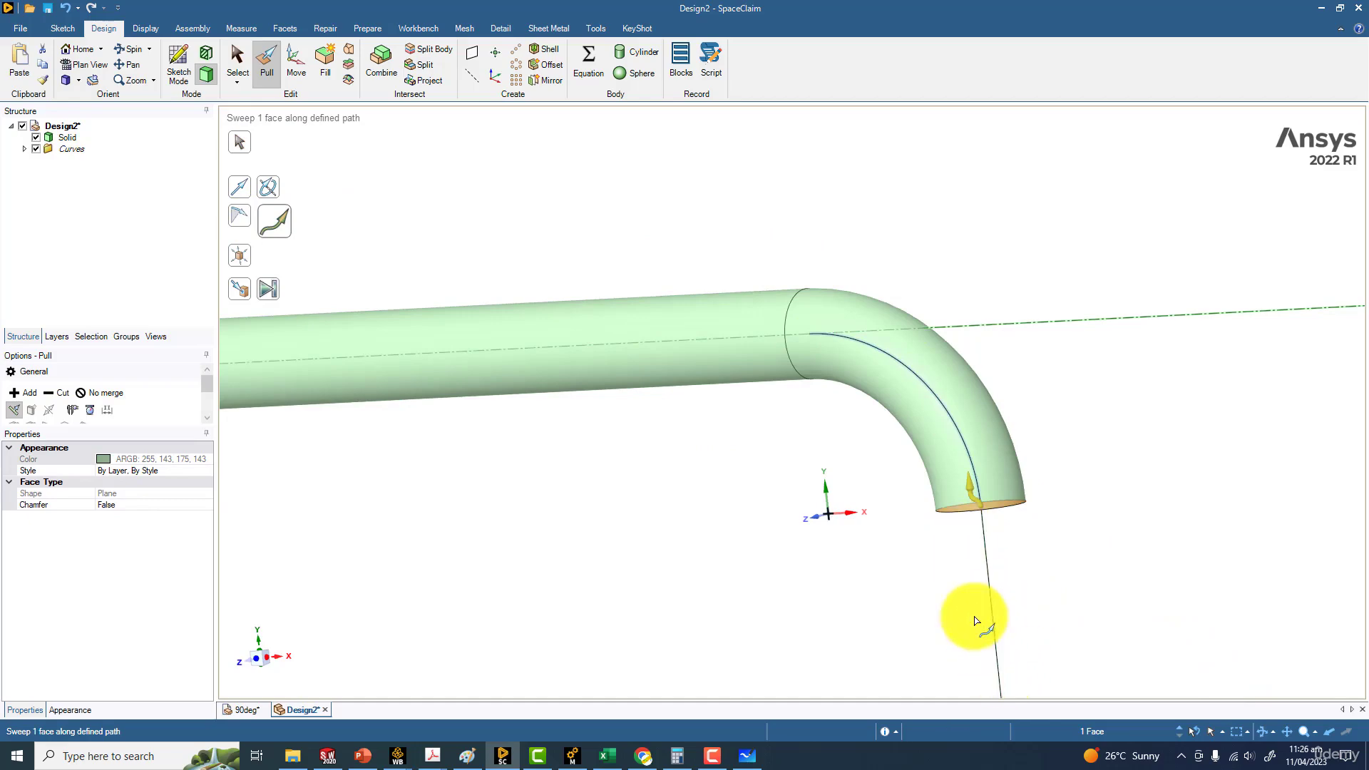
Sweep the bend's lower end face 0.2 m along the vertical line to its free end
{"action": "middle_click_drag", "start_coordinate": [1198, 635], "coordinate": [678, 284], "text": "shift"}
{"action": "left_click", "coordinate": [688, 251]}
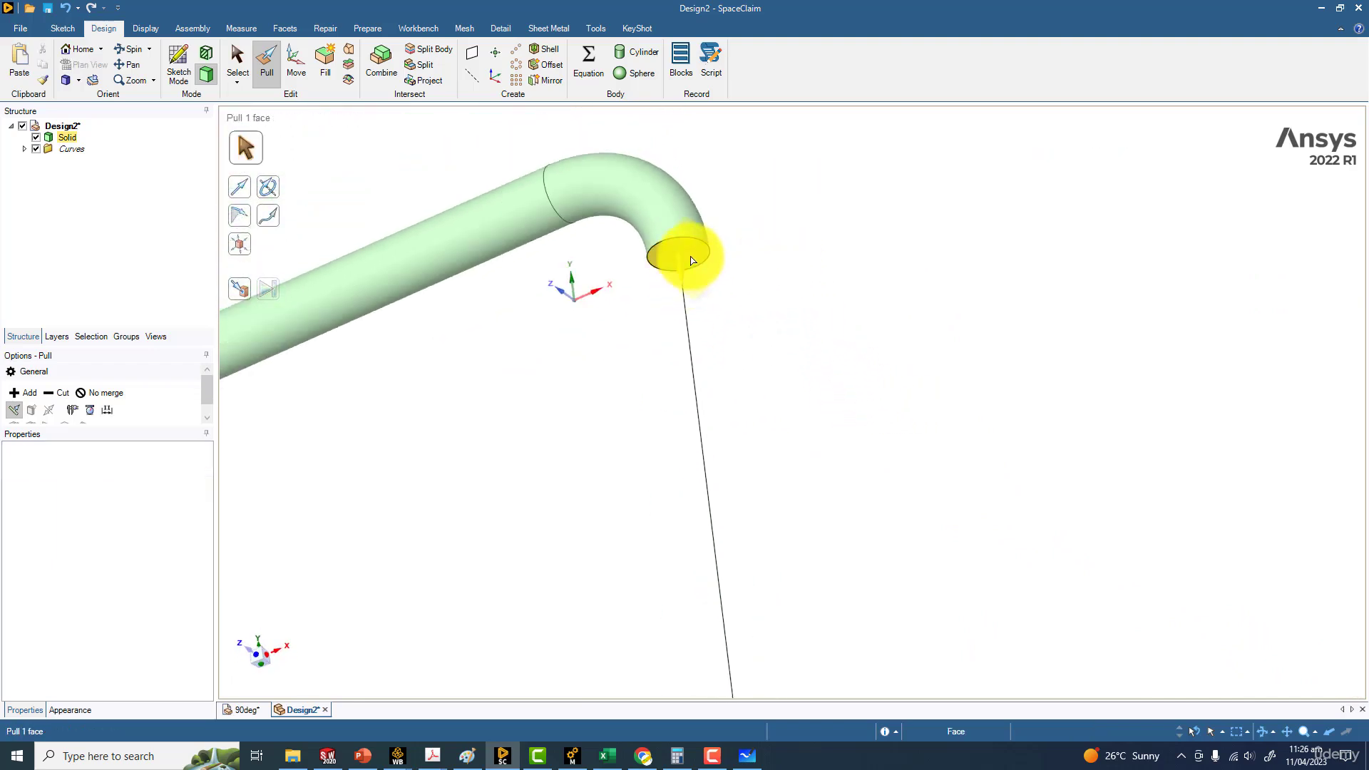
{"action": "left_click", "coordinate": [268, 221]}
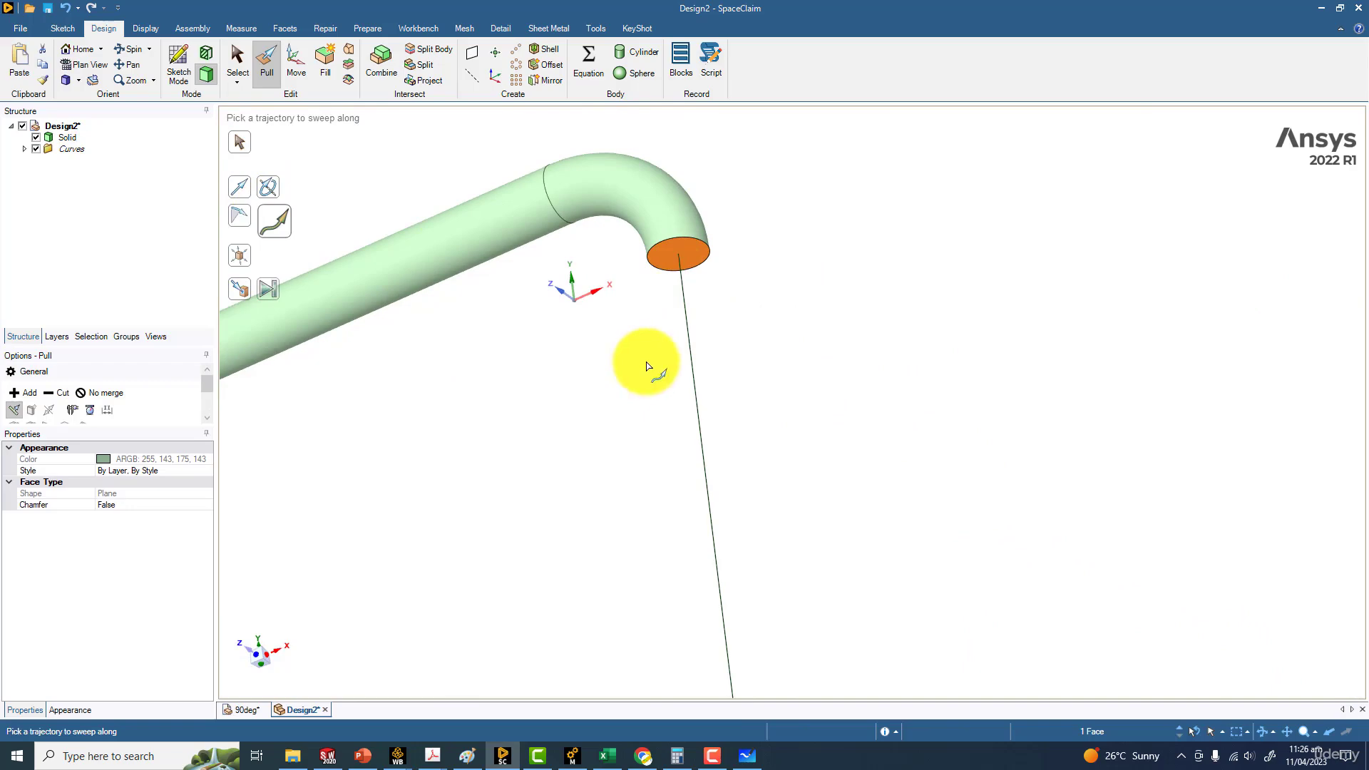
{"action": "left_click", "coordinate": [697, 354]}
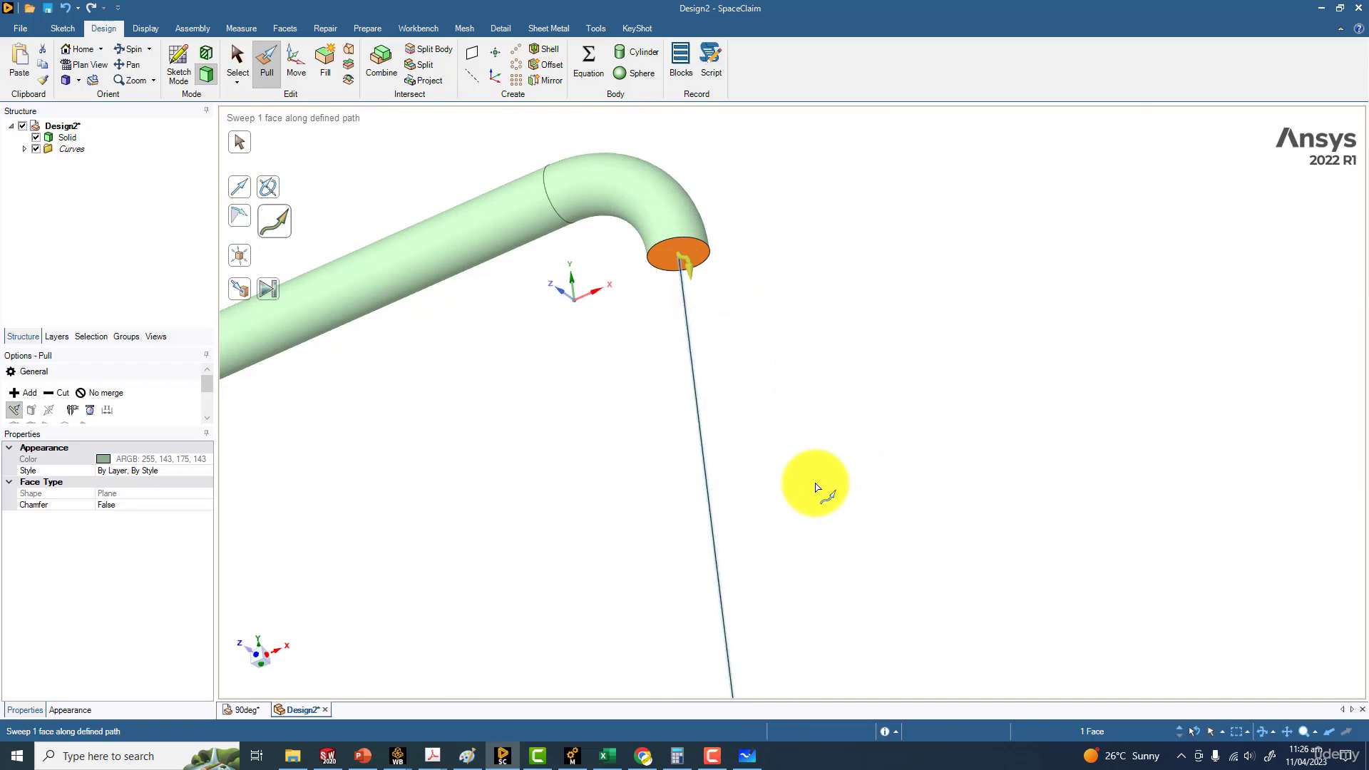
{"action": "left_click_drag", "start_coordinate": [787, 311], "coordinate": [921, 769]}
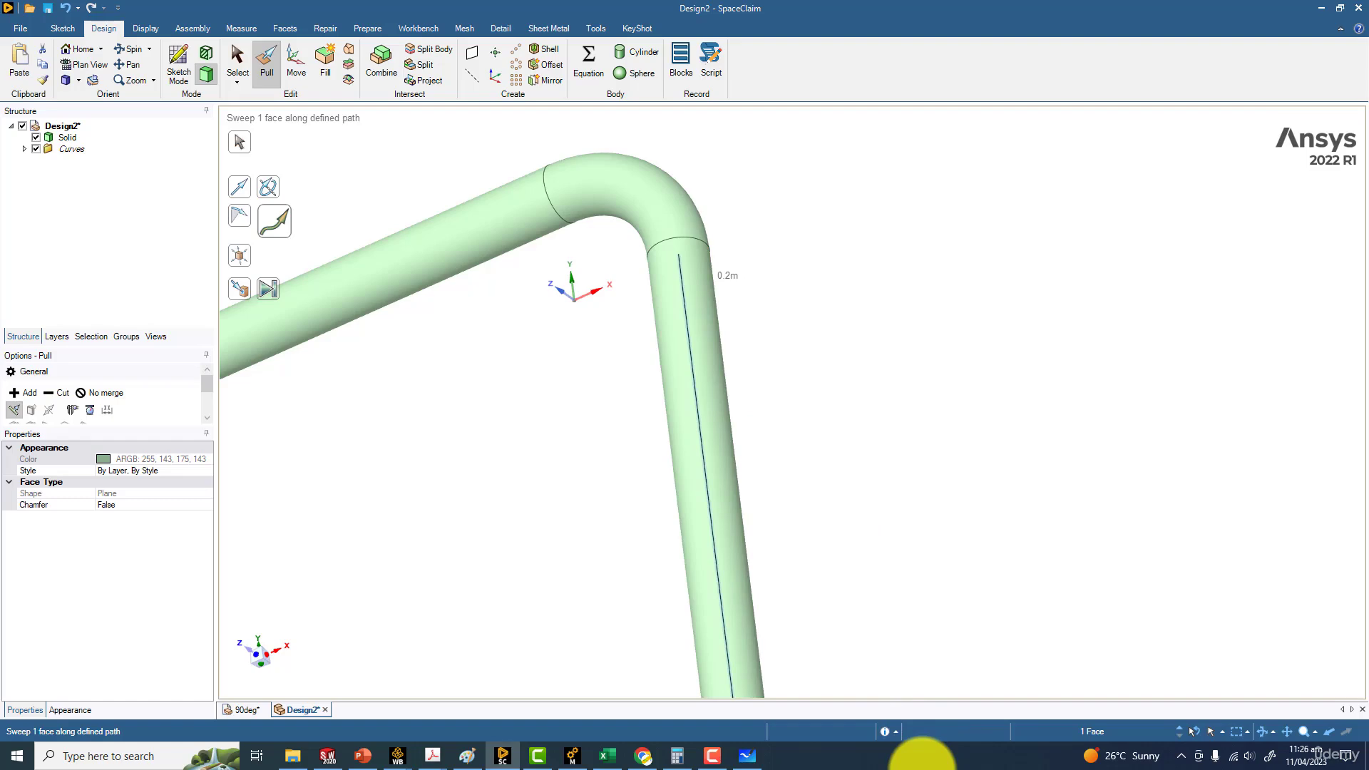
{"action": "left_click", "coordinate": [900, 464]}
{"action": "scroll", "coordinate": [894, 452], "scroll_direction": "down", "scroll_amount": 5}
{"action": "middle_click_drag", "start_coordinate": [920, 398], "coordinate": [1099, 296]}
{"action": "middle_click_drag", "start_coordinate": [482, 425], "coordinate": [528, 557]}
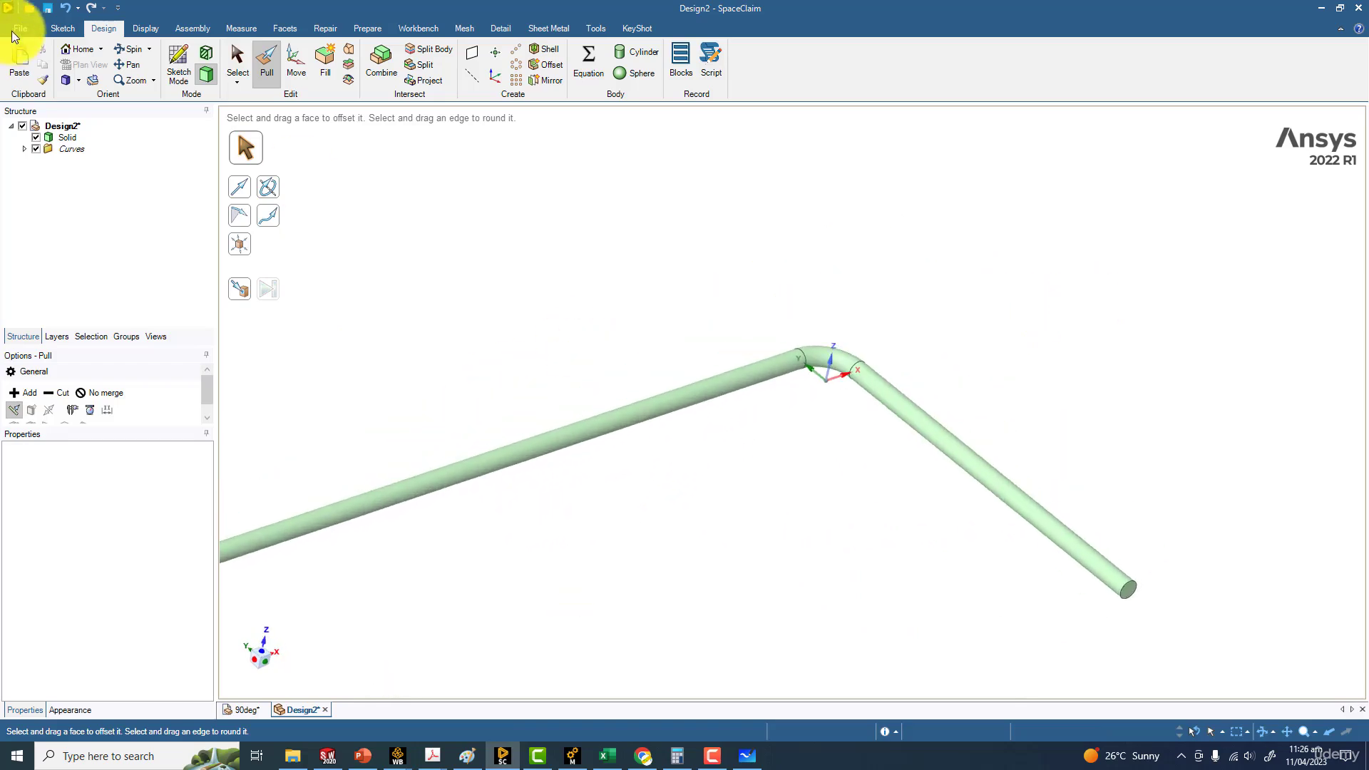
Try to save the new design as 90deg in the 90 deg bend folder, replacing the existing file
{"action": "left_click", "coordinate": [16, 28]}
{"action": "left_click", "coordinate": [47, 154]}
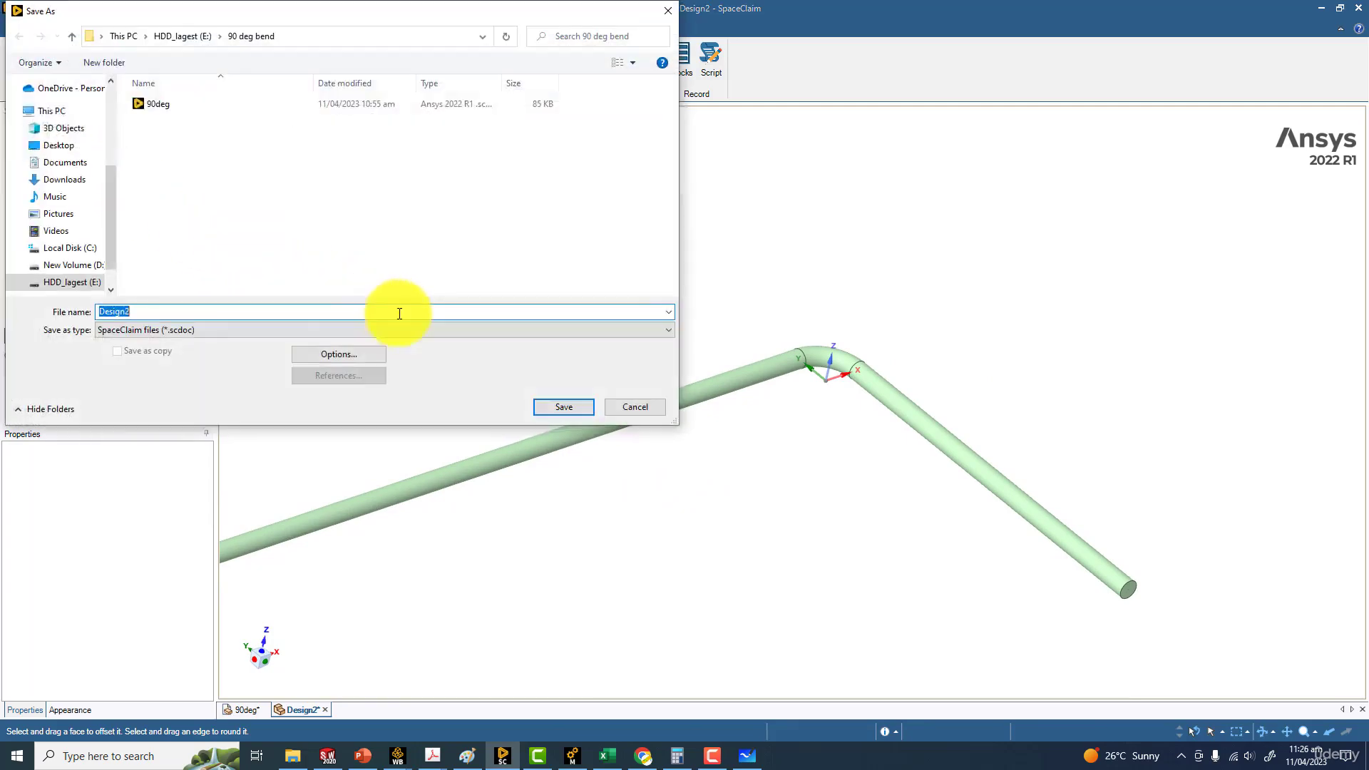
{"action": "left_click", "coordinate": [155, 104]}
{"action": "left_click", "coordinate": [563, 408]}
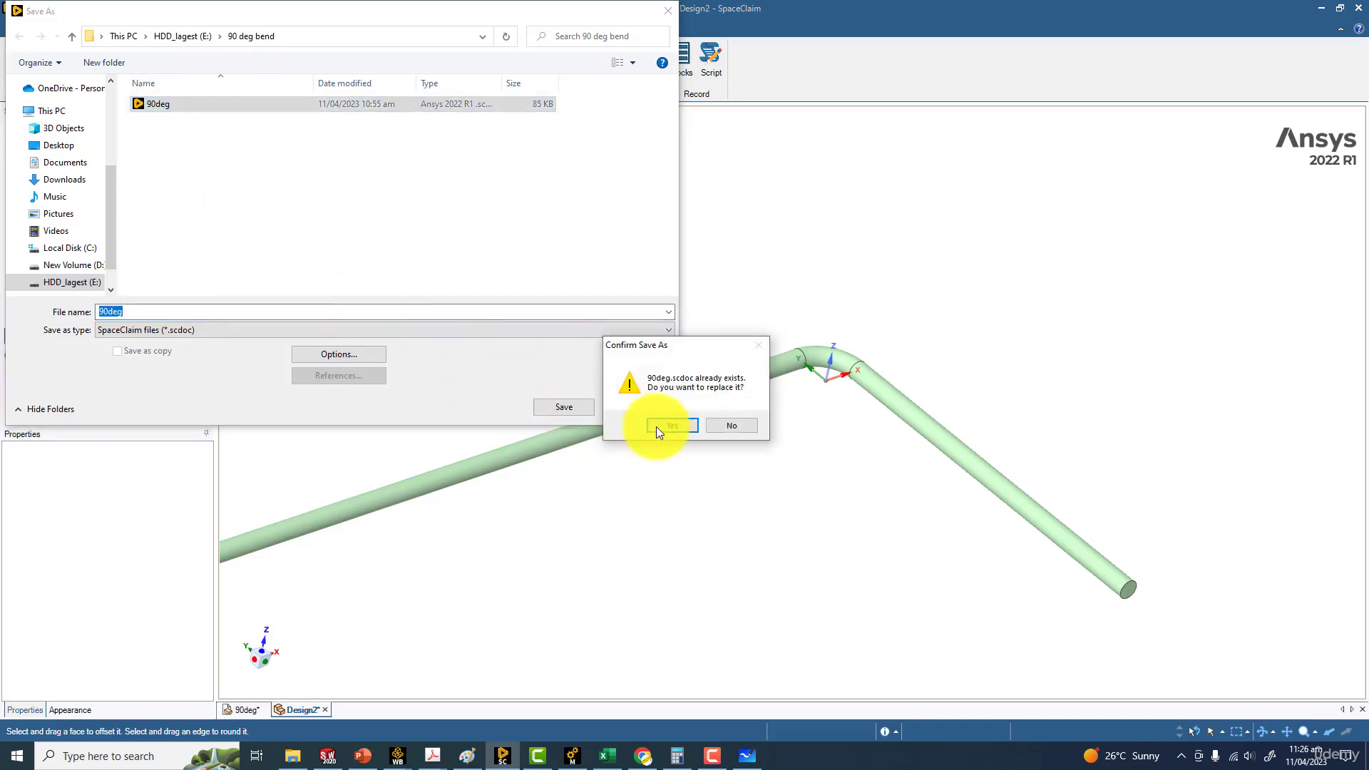
{"action": "left_click", "coordinate": [657, 426]}
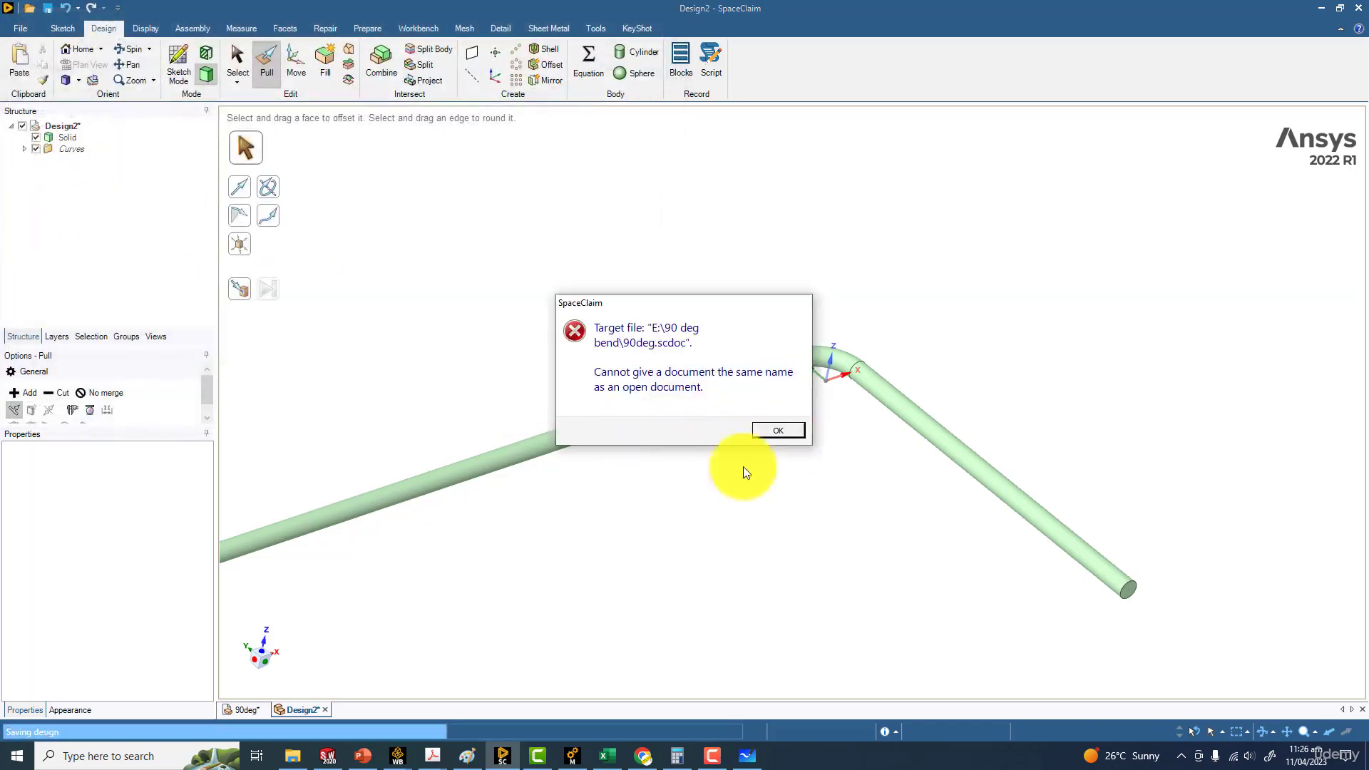
{"action": "left_click", "coordinate": [761, 443]}
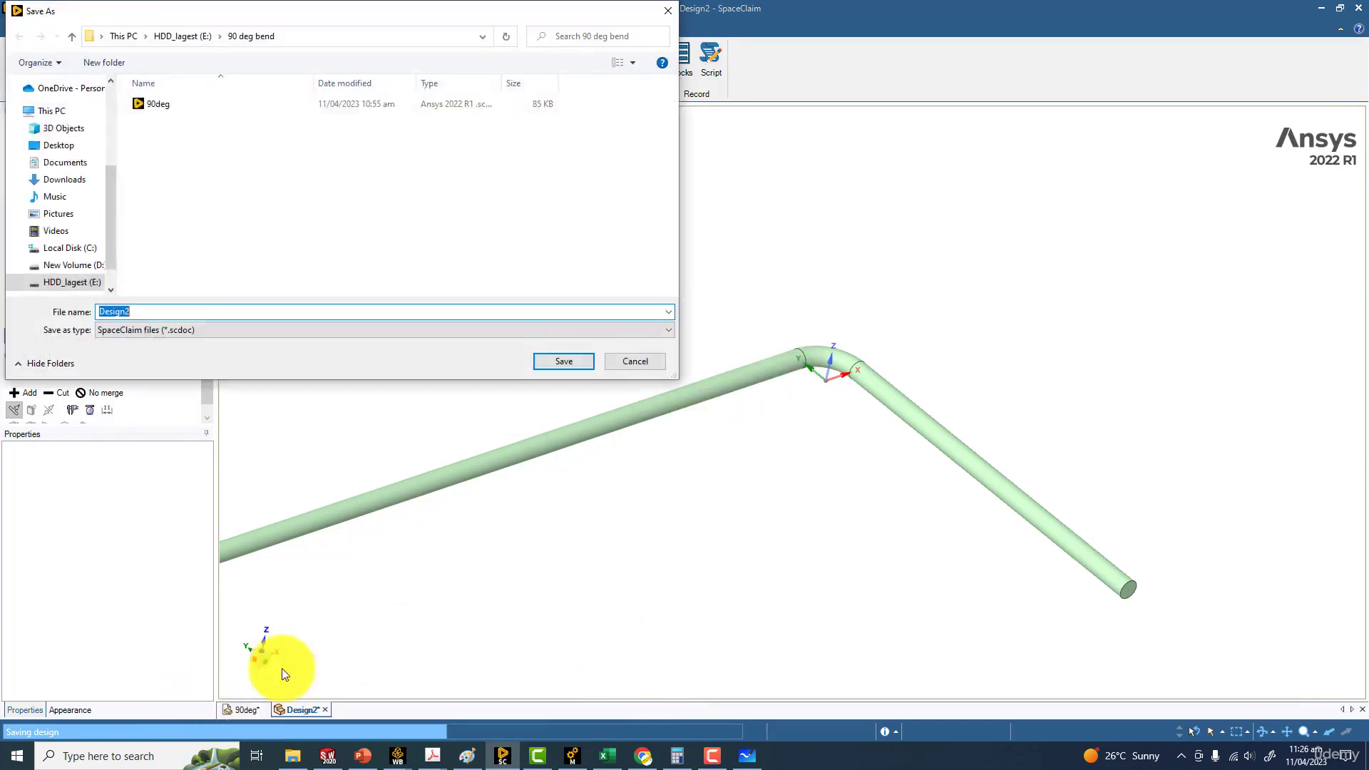
{"action": "left_click", "coordinate": [643, 371]}
Close the other open document, 90deg, without saving its changes
{"action": "left_click", "coordinate": [249, 709]}
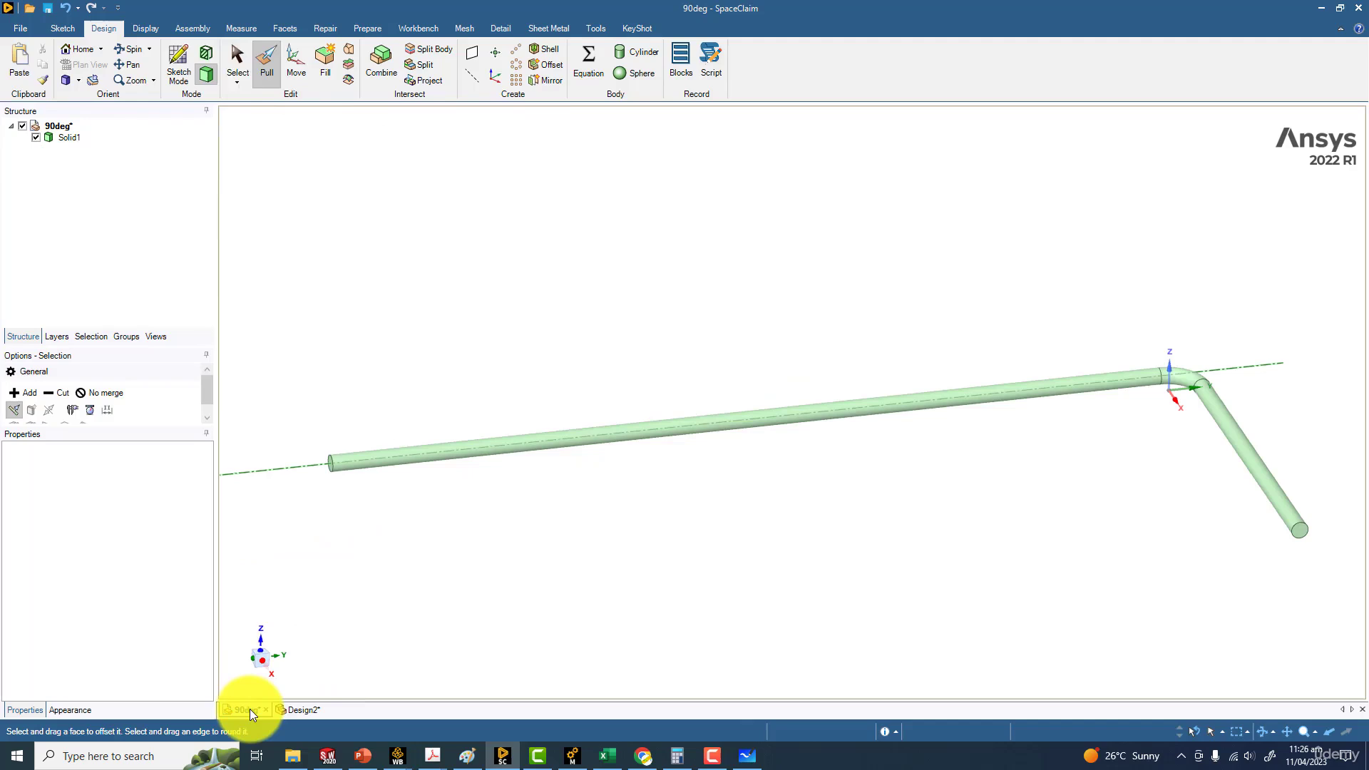
{"action": "left_click", "coordinate": [266, 709]}
{"action": "left_click", "coordinate": [686, 438]}
Save the new pipe design as 90deg in the 90 deg bend folder, replacing the existing file
{"action": "left_click", "coordinate": [19, 29]}
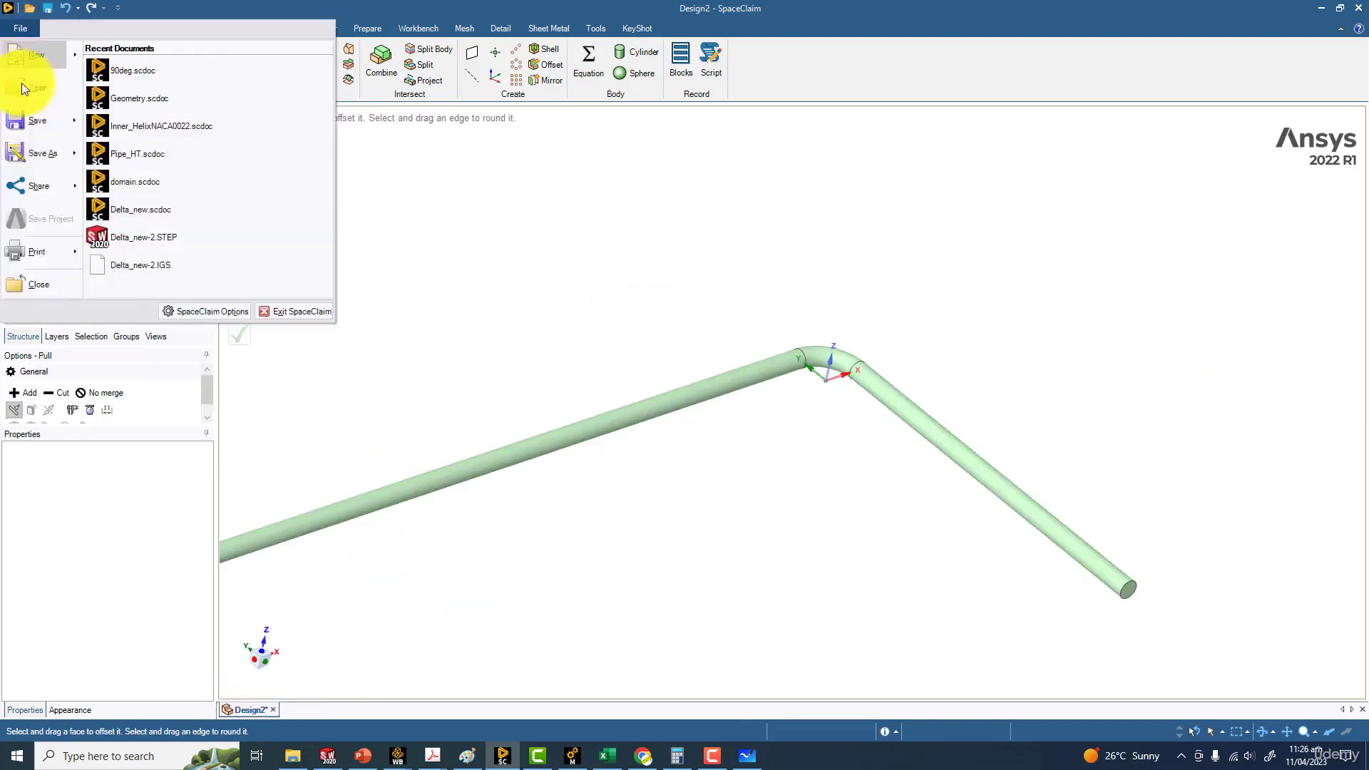
{"action": "left_click", "coordinate": [34, 147]}
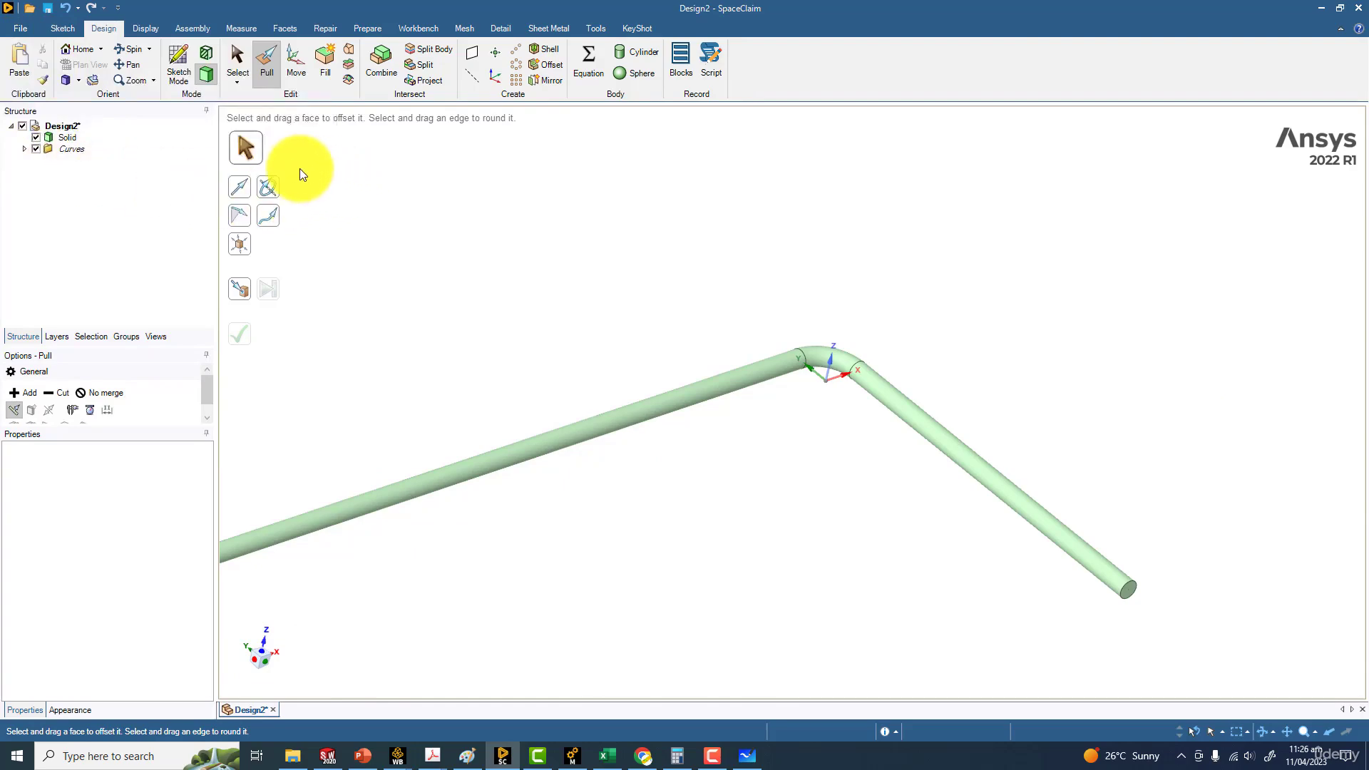
{"action": "left_click", "coordinate": [147, 103]}
{"action": "left_click", "coordinate": [556, 408]}
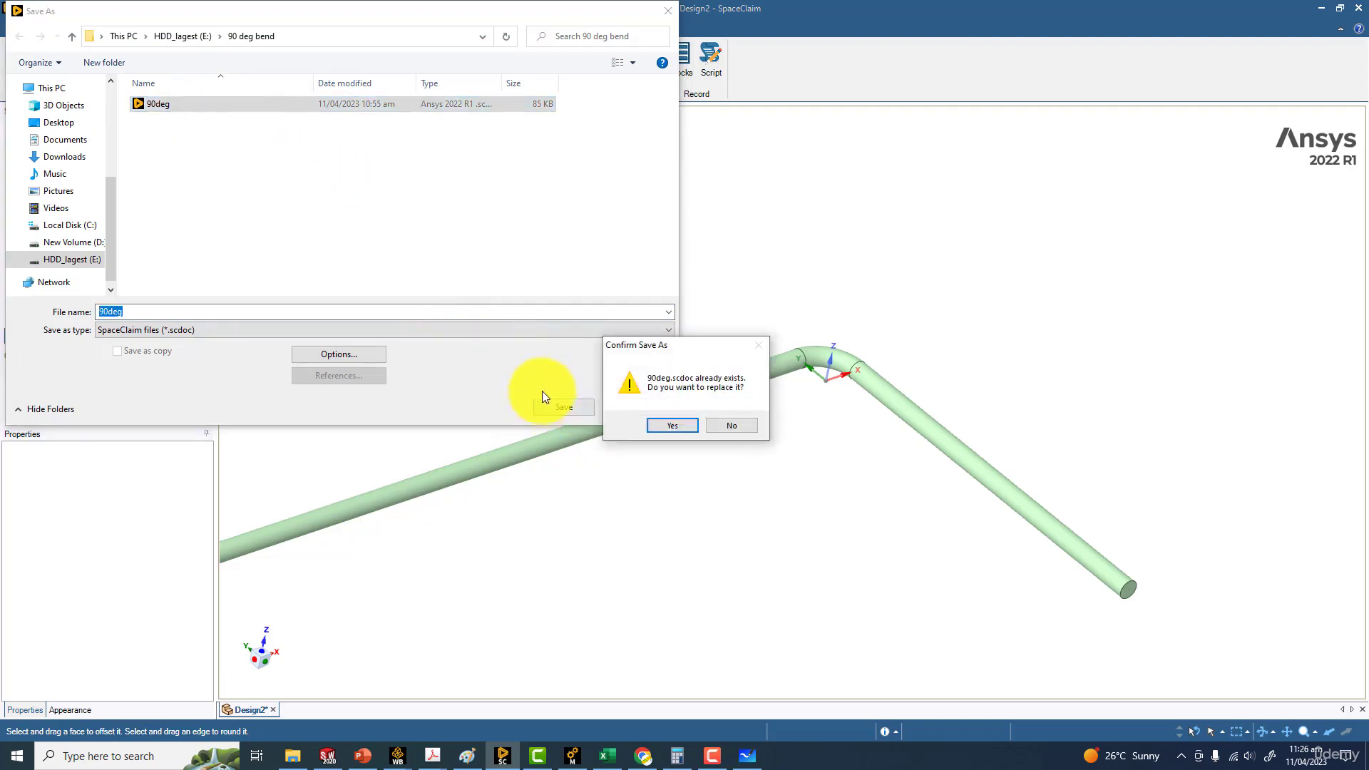
{"action": "left_click", "coordinate": [654, 426]}
Examine the pipe's bend and its shorter straight leg relative to the coordinate axes
{"action": "scroll", "coordinate": [844, 373], "scroll_direction": "down", "scroll_amount": 4}
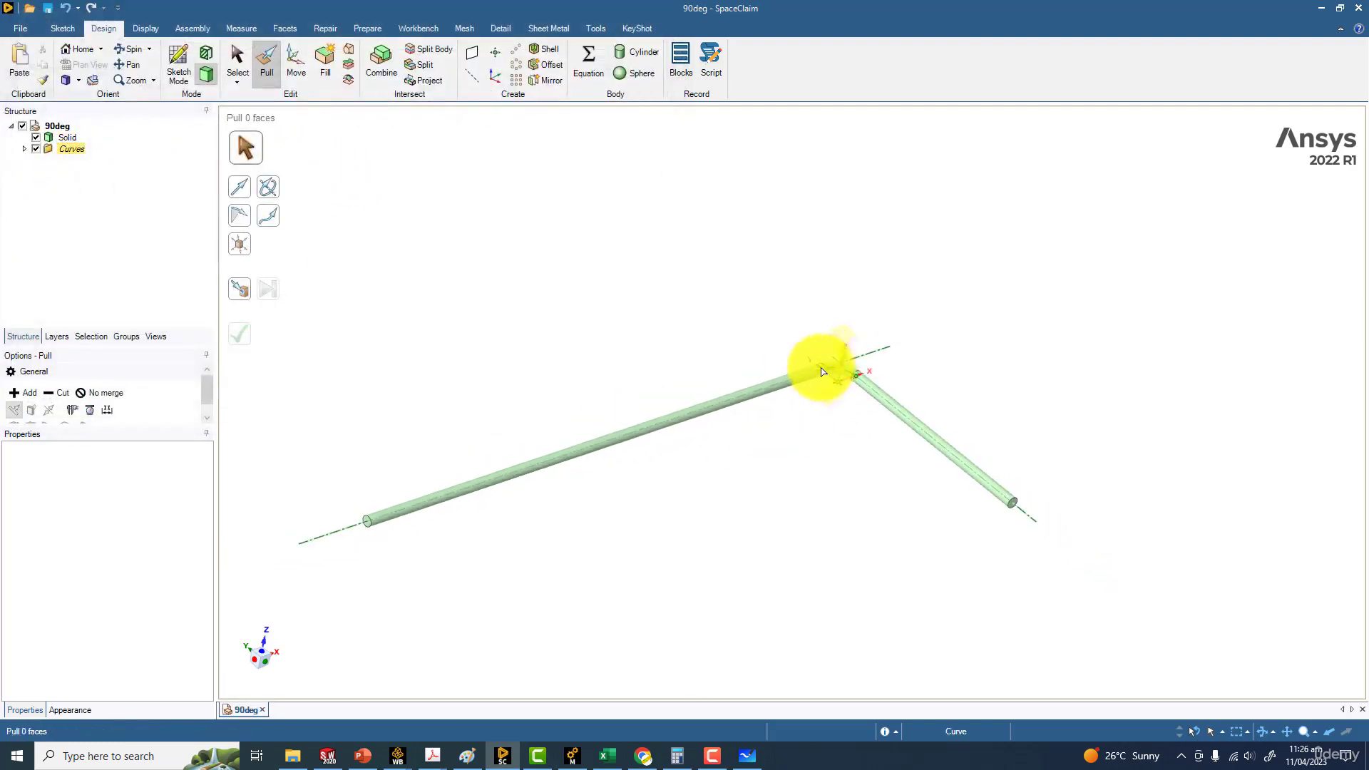
{"action": "scroll", "coordinate": [676, 302], "scroll_direction": "up", "scroll_amount": 5}
{"action": "scroll", "coordinate": [474, 244], "scroll_direction": "up", "scroll_amount": 3}
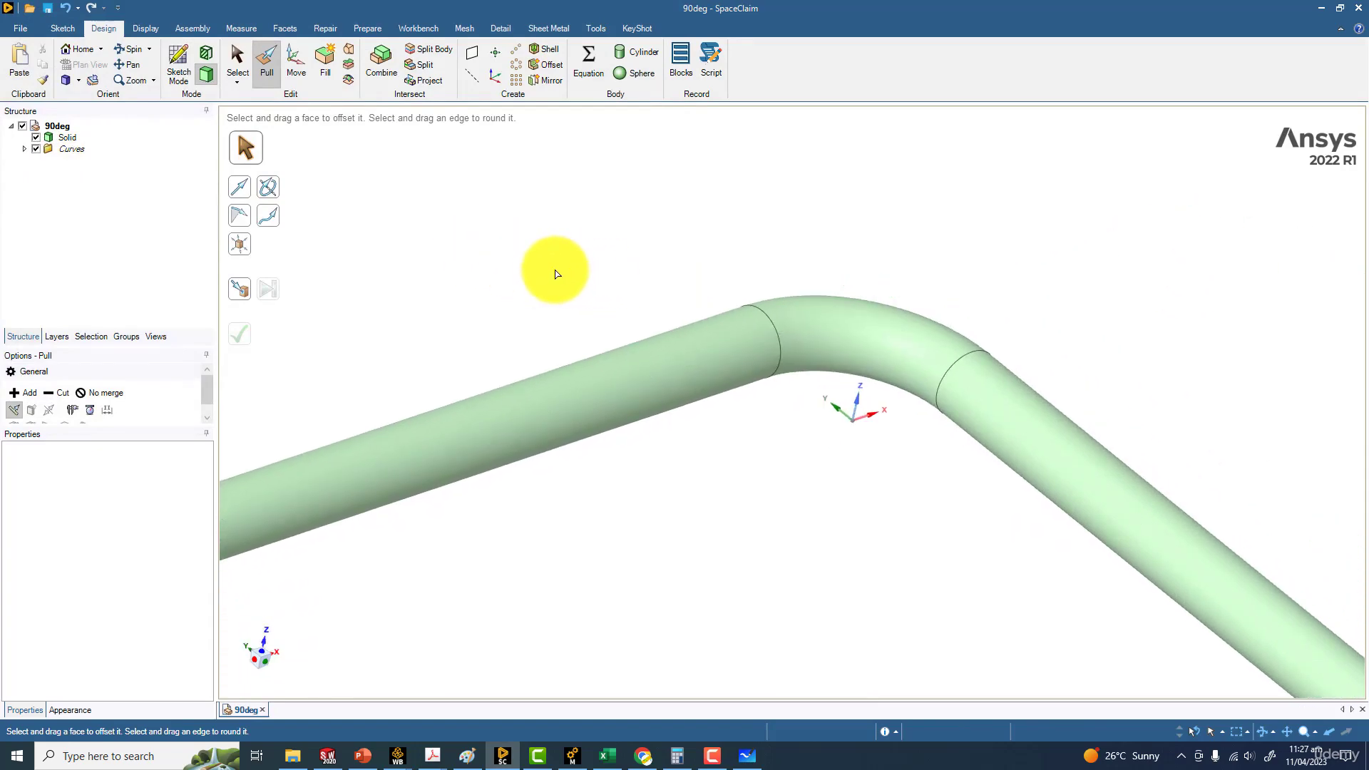
{"action": "middle_click_drag", "start_coordinate": [541, 250], "coordinate": [473, 208], "text": "shift"}
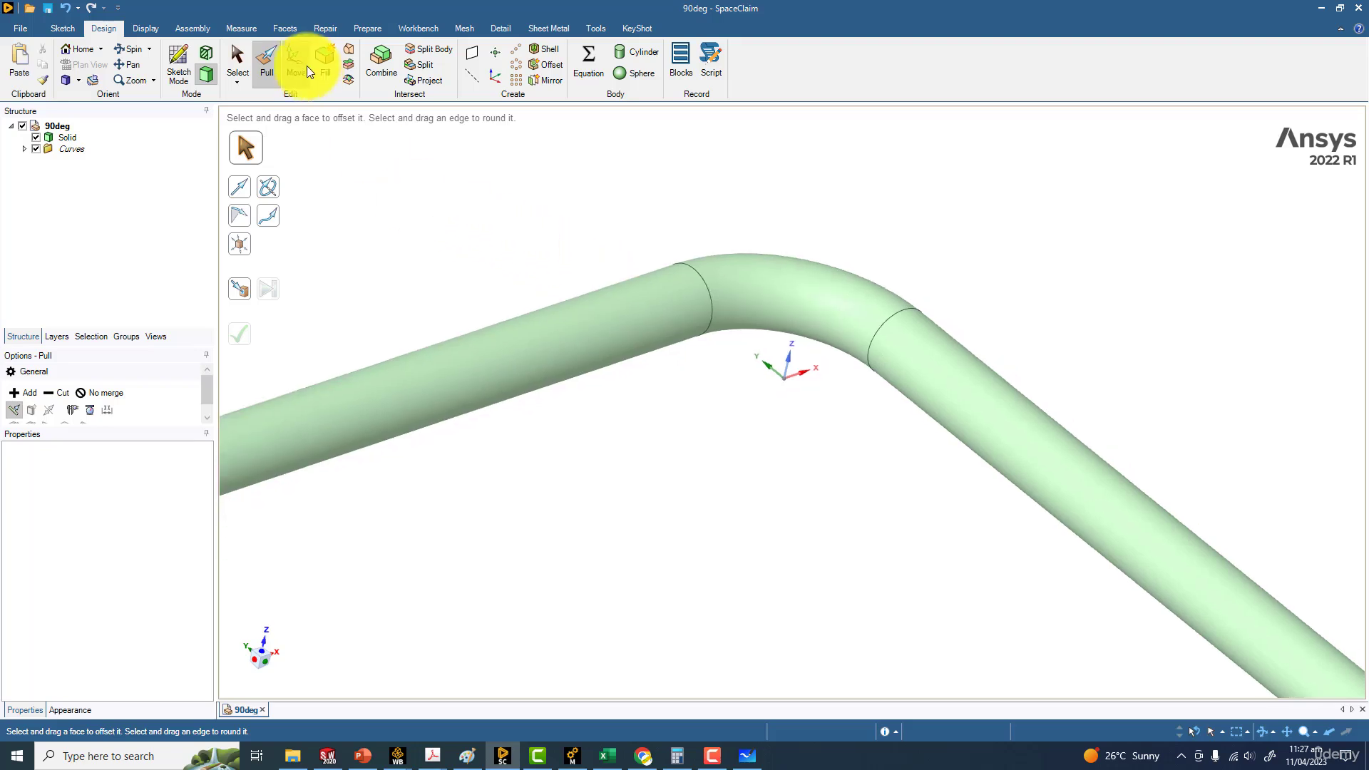
{"action": "middle_click_drag", "start_coordinate": [801, 373], "coordinate": [850, 358]}
{"action": "middle_click_drag", "start_coordinate": [917, 400], "coordinate": [648, 284]}
{"action": "left_click", "coordinate": [954, 422]}
{"action": "left_click", "coordinate": [486, 244]}
{"action": "left_click", "coordinate": [545, 244]}
Select the whole pipe solid with the Move tool and anchor the move handle at the coordinate origin
{"action": "left_click", "coordinate": [271, 65]}
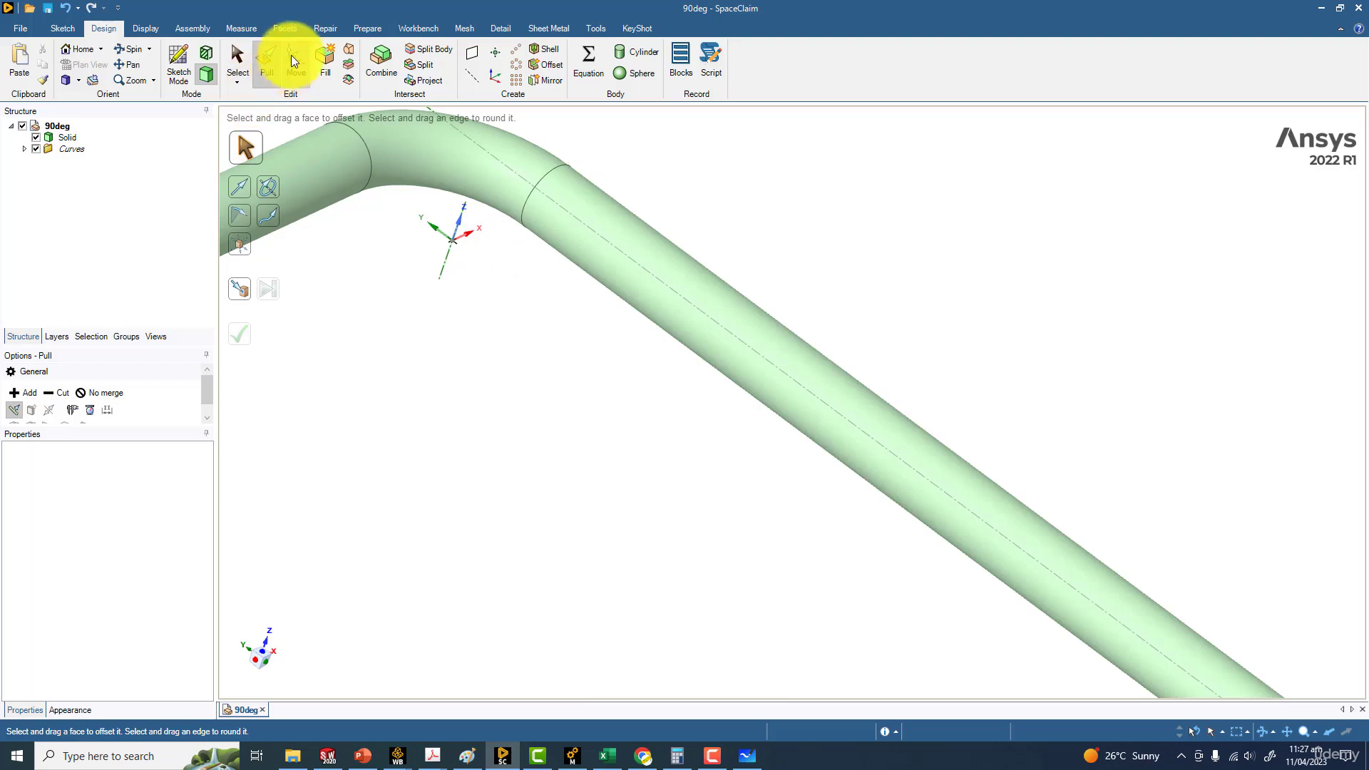
{"action": "left_click", "coordinate": [292, 61]}
{"action": "double_click", "coordinate": [438, 165]}
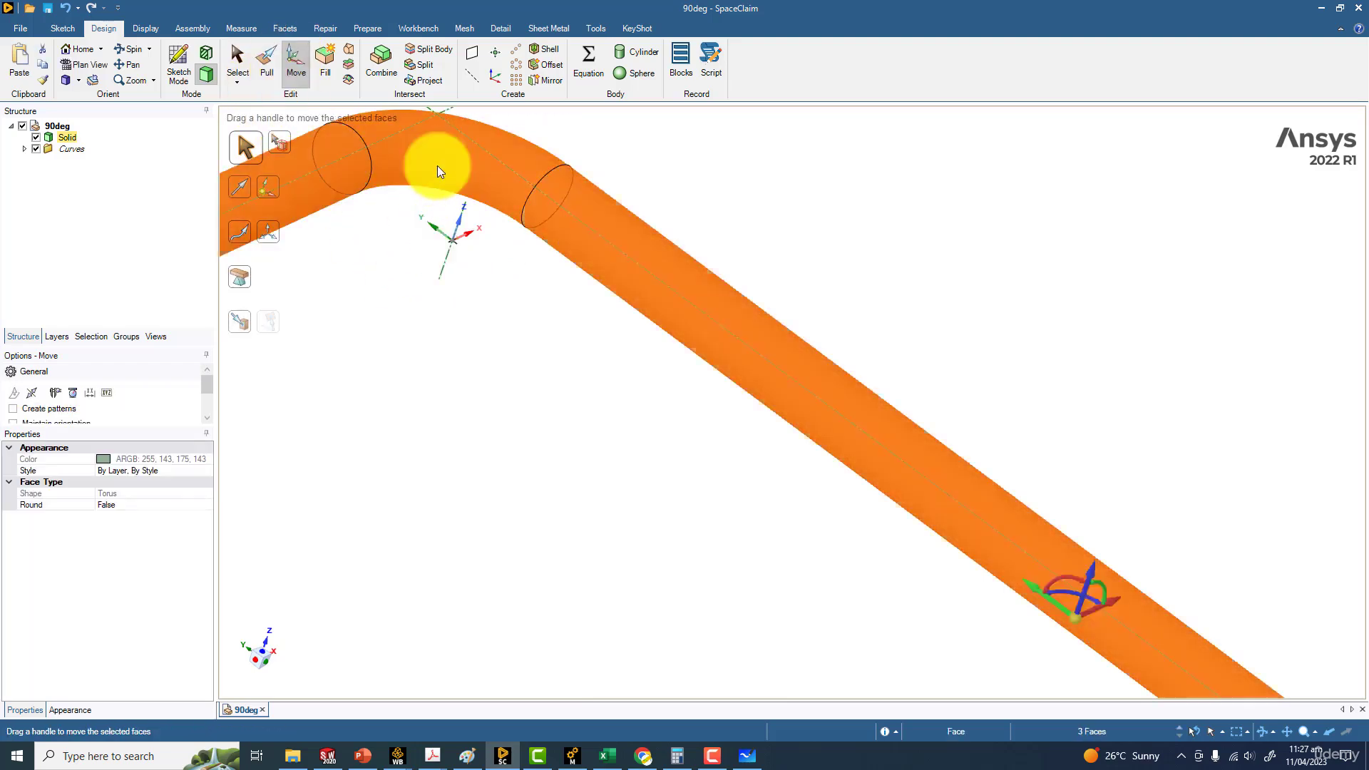
{"action": "left_click", "coordinate": [438, 165]}
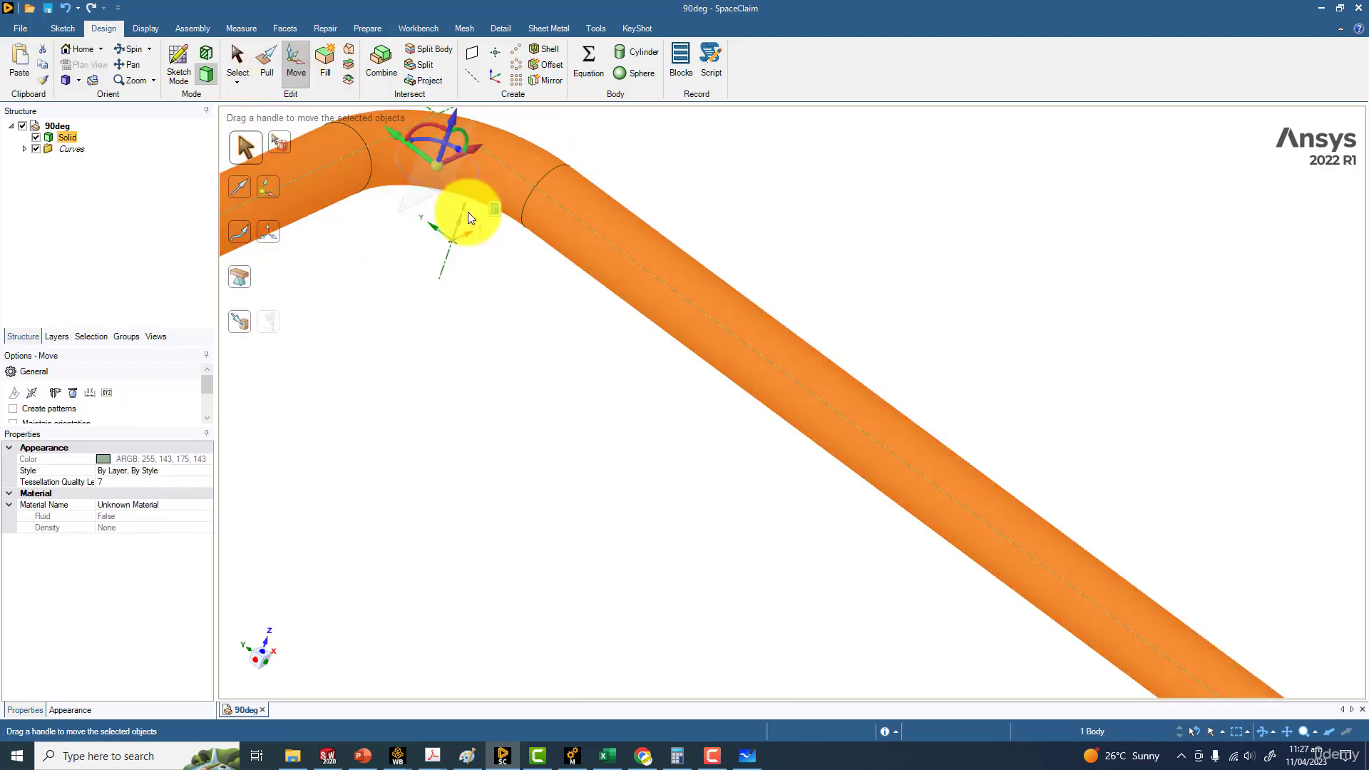
{"action": "left_click_drag", "start_coordinate": [440, 171], "coordinate": [451, 239]}
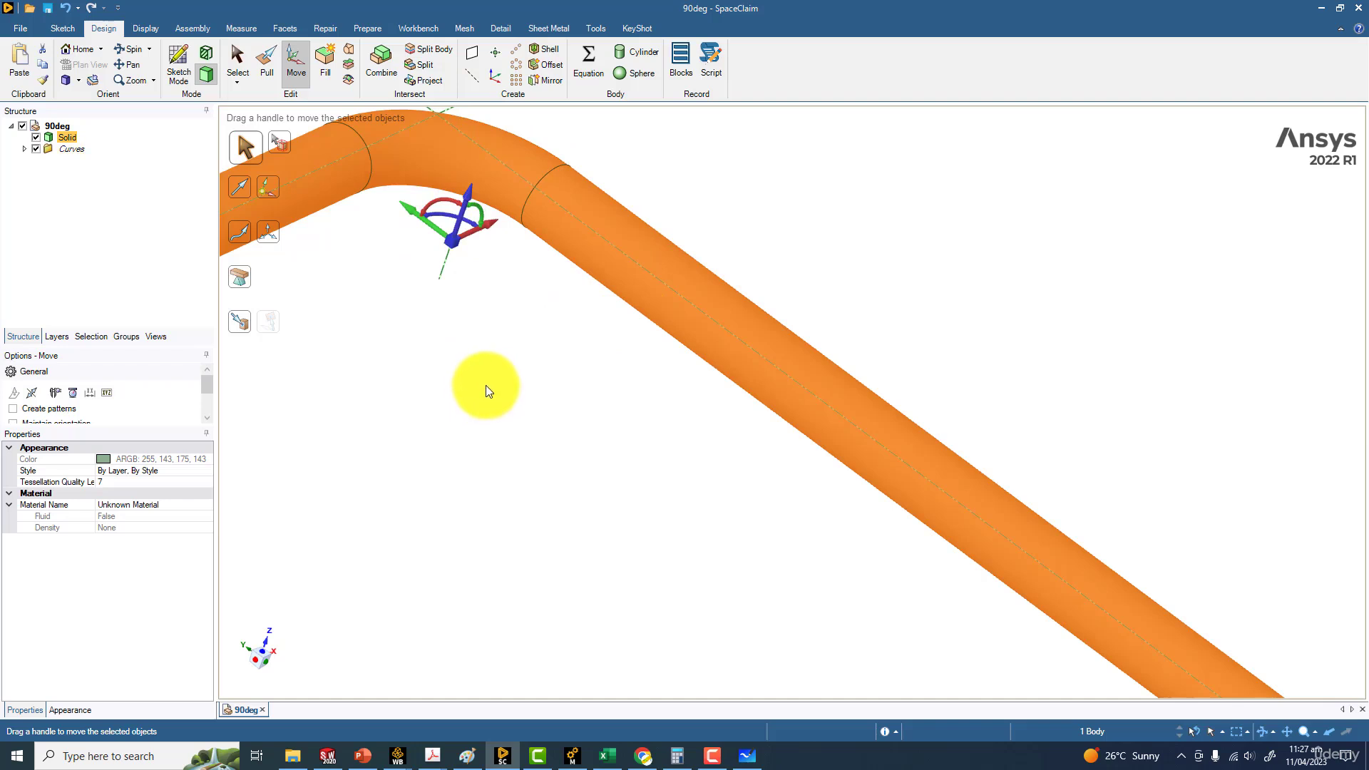
Rotate the pipe solid 90° about the Z axis through the origin
{"action": "scroll", "coordinate": [485, 385], "scroll_direction": "down", "scroll_amount": 2}
{"action": "middle_click_drag", "start_coordinate": [490, 375], "coordinate": [560, 328], "text": "ctrl"}
{"action": "scroll", "coordinate": [580, 412], "scroll_direction": "down", "scroll_amount": 1}
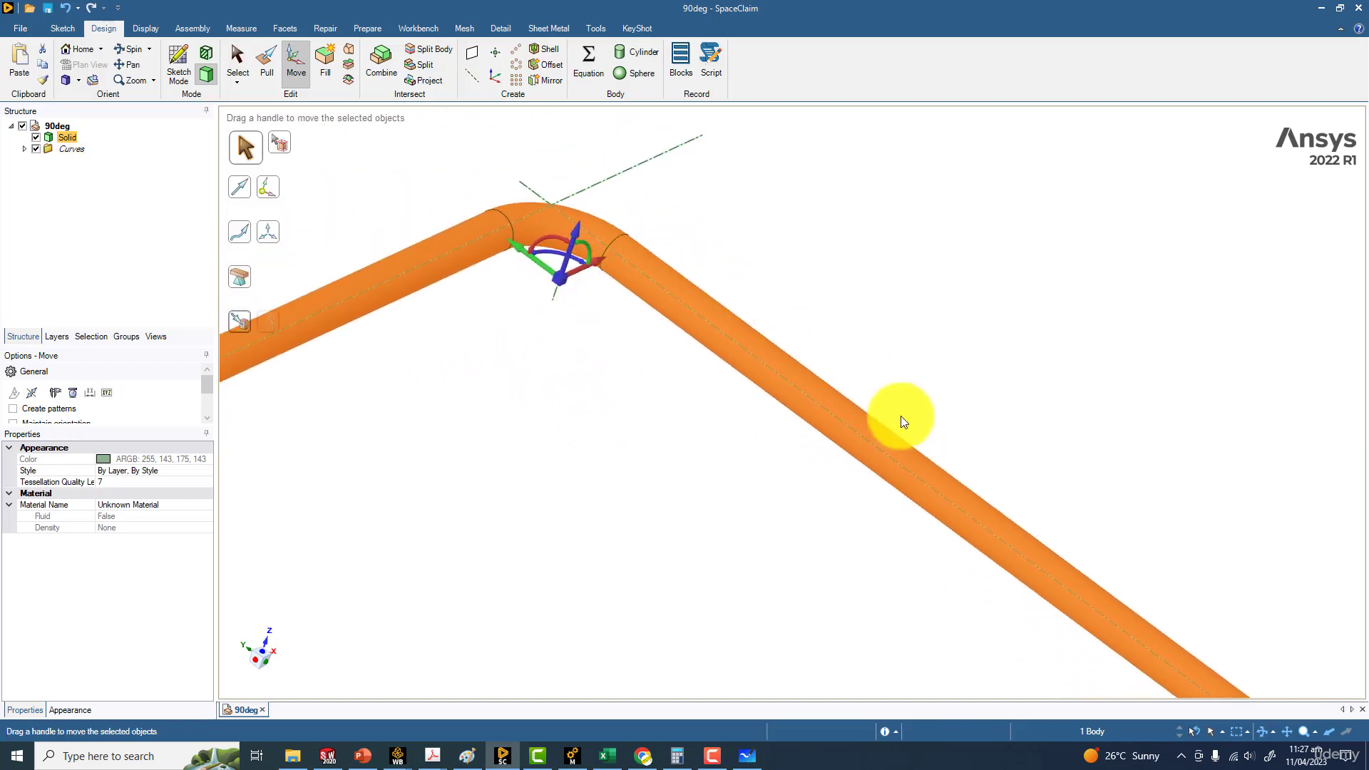
{"action": "scroll", "coordinate": [779, 421], "scroll_direction": "down", "scroll_amount": 3}
{"action": "scroll", "coordinate": [742, 404], "scroll_direction": "up", "scroll_amount": 5}
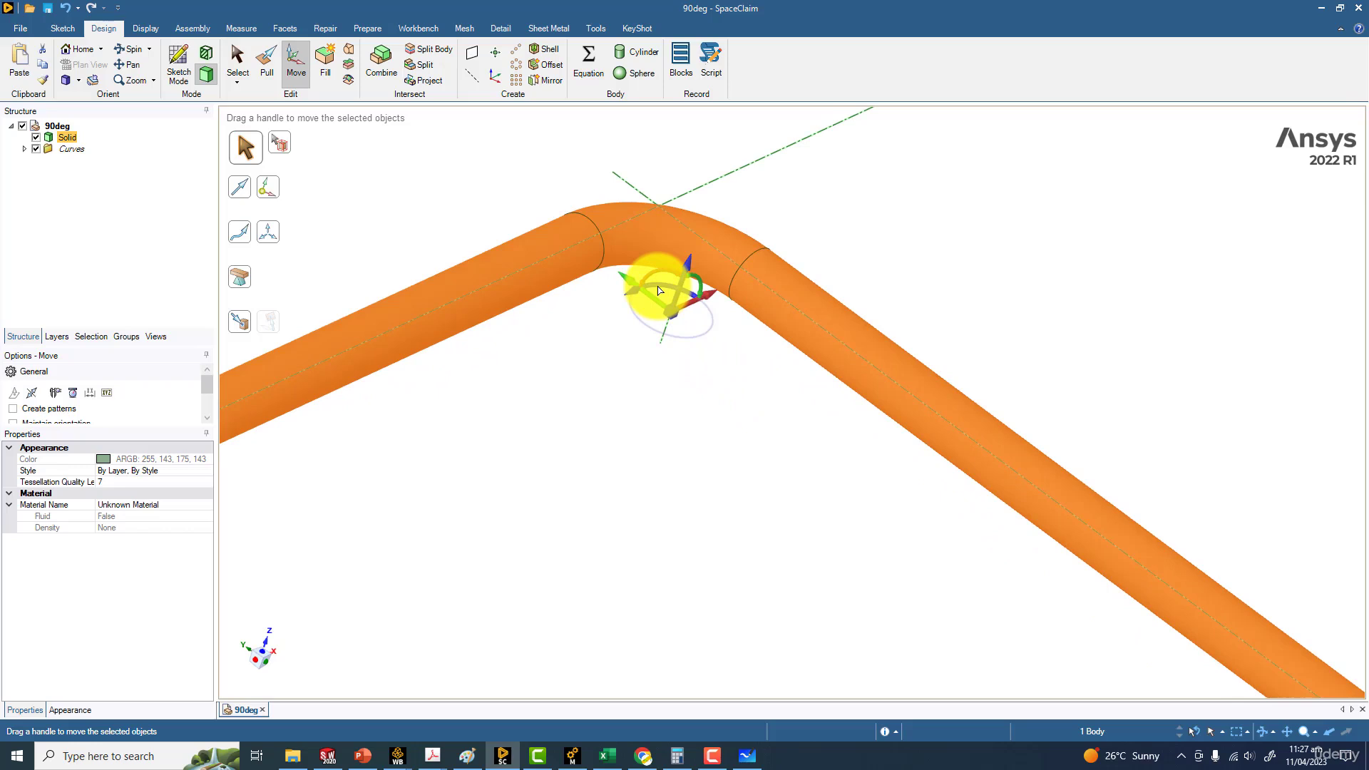
{"action": "left_click_drag", "start_coordinate": [657, 289], "coordinate": [630, 303]}
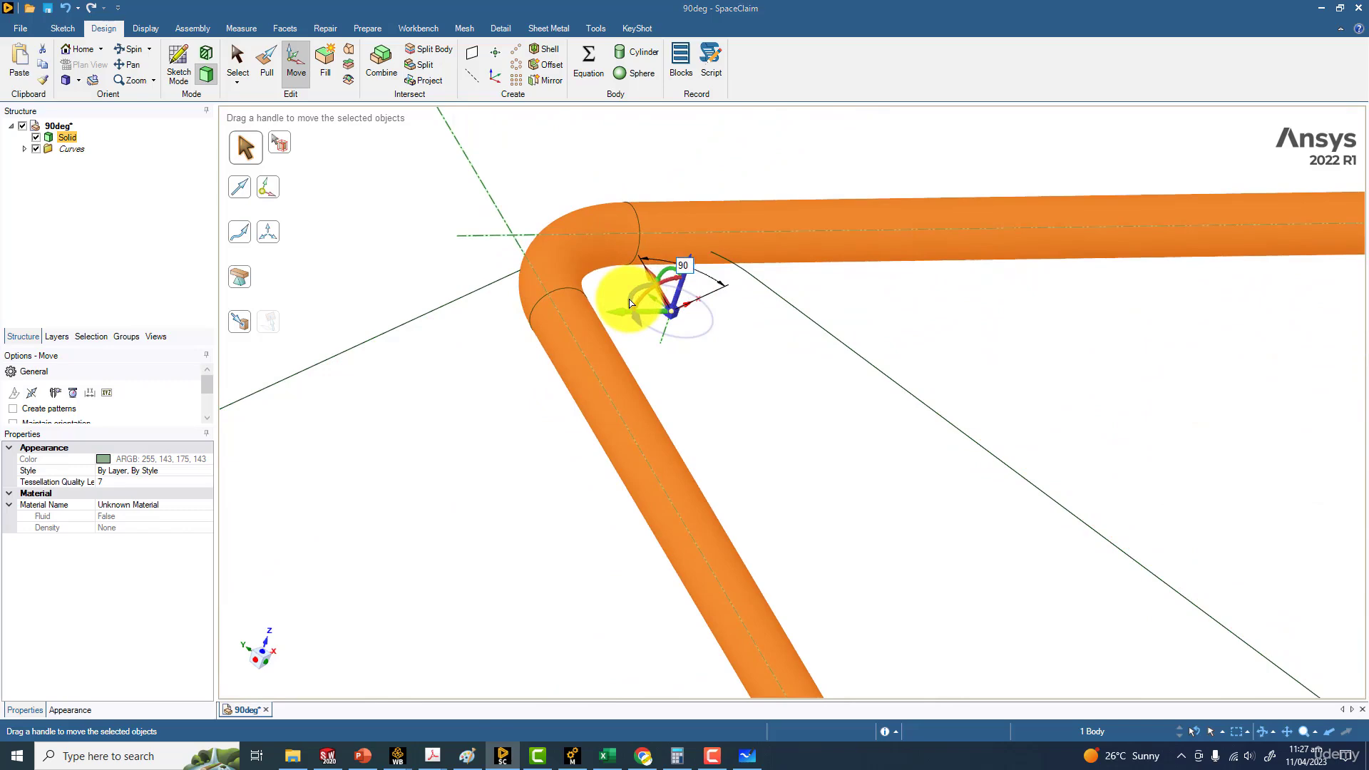
{"action": "key", "text": "Return"}
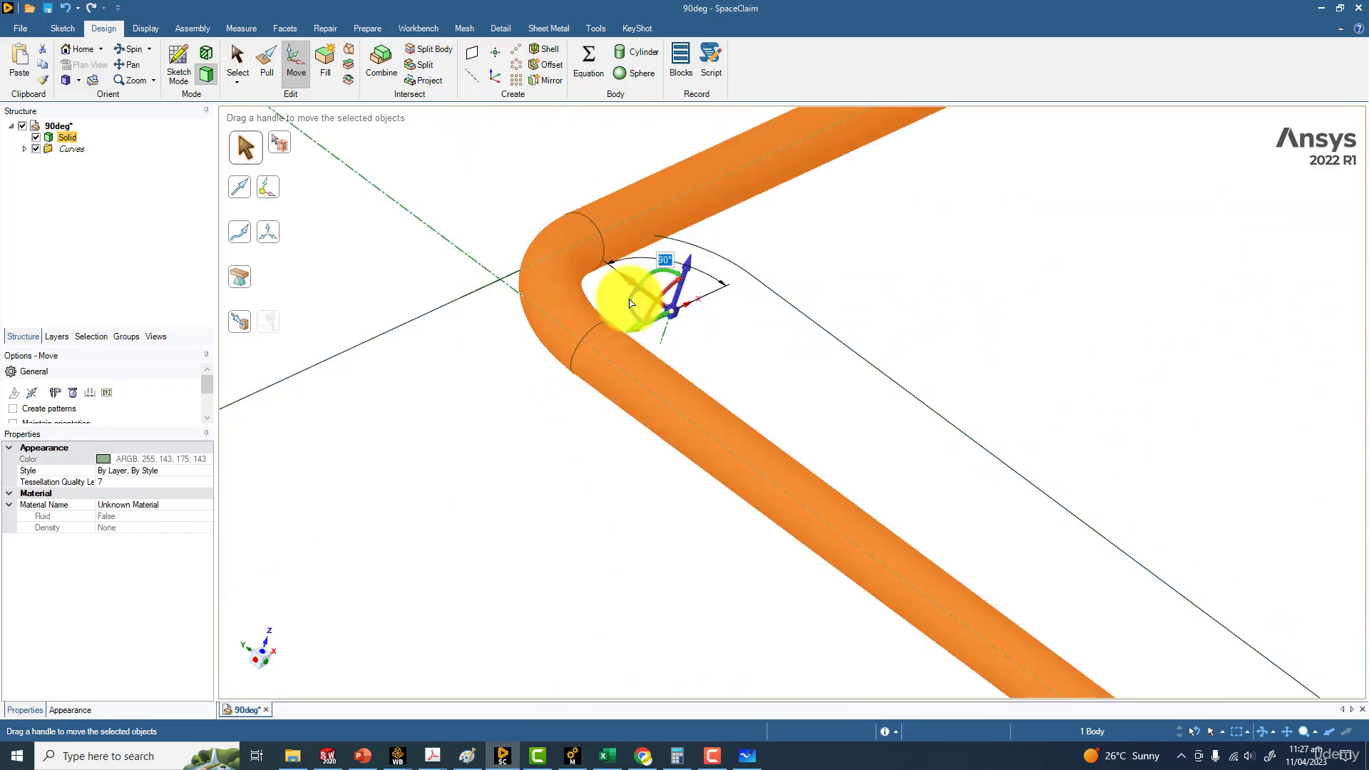
Deselect the rotated pipe solid and hide the Curves folder, leaving only the solid displayed
{"action": "left_click", "coordinate": [538, 490]}
{"action": "scroll", "coordinate": [538, 490], "scroll_direction": "down", "scroll_amount": 3}
{"action": "scroll", "coordinate": [537, 490], "scroll_direction": "down", "scroll_amount": 5}
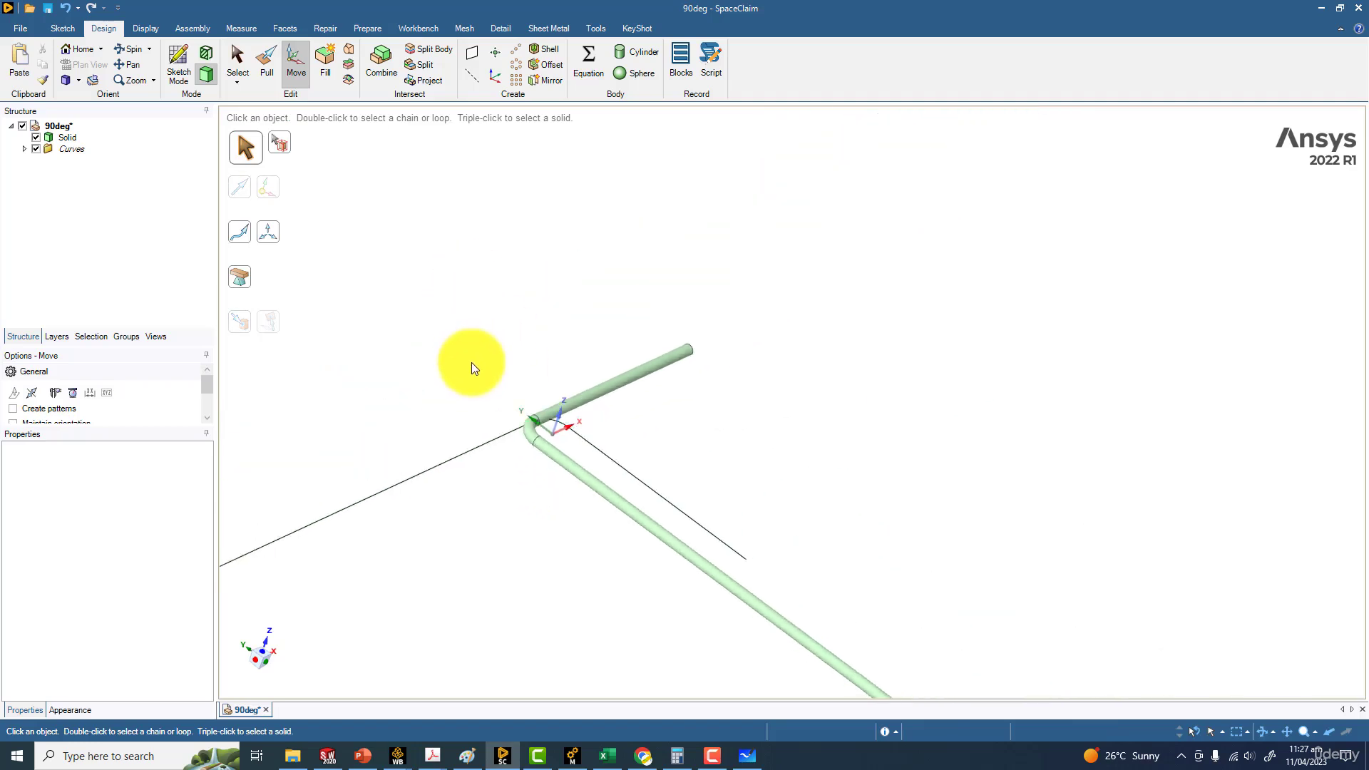
{"action": "left_click", "coordinate": [36, 148]}
{"action": "middle_click_drag", "start_coordinate": [320, 284], "coordinate": [764, 355]}
{"action": "scroll", "coordinate": [709, 325], "scroll_direction": "up", "scroll_amount": 3}
{"action": "middle_click_drag", "start_coordinate": [678, 321], "coordinate": [697, 385]}
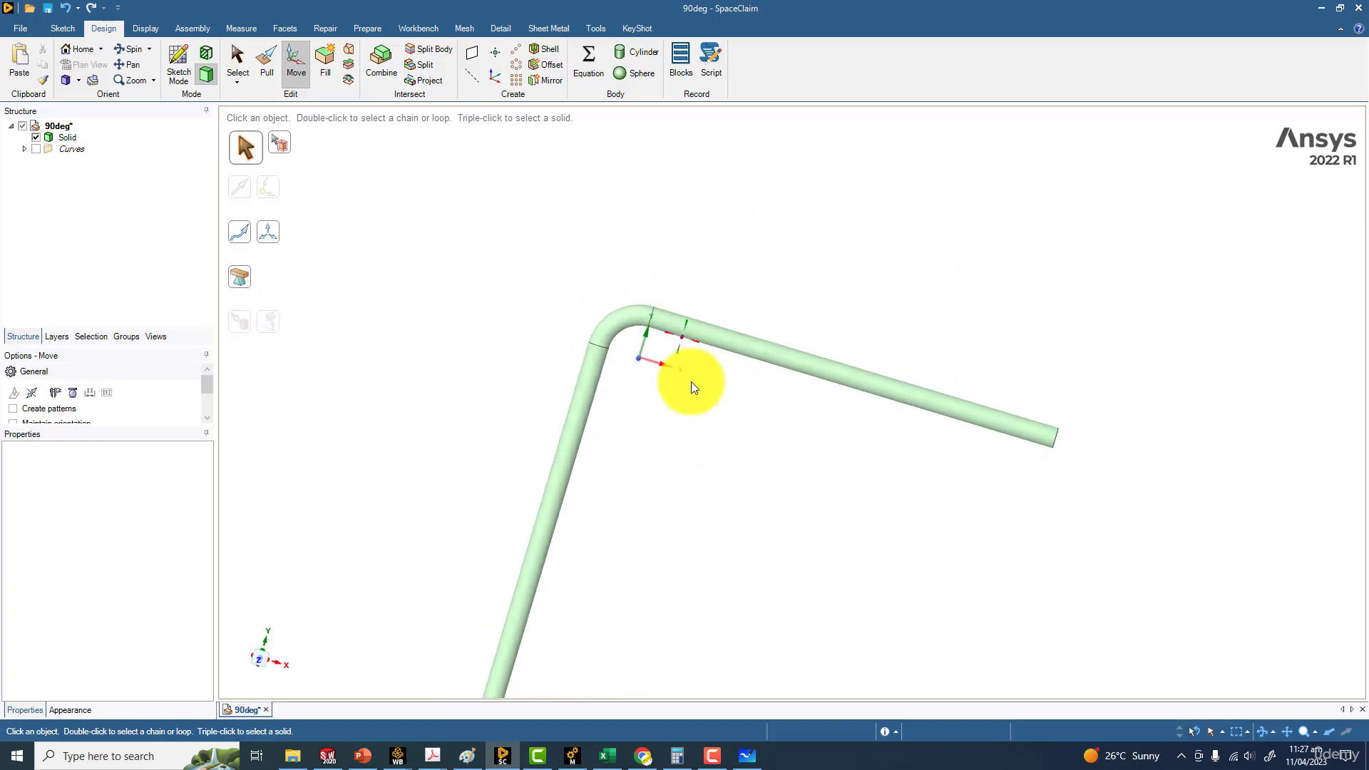
Check the distance from the origin to the pipe centre with a trial sketch line on the circular edge where the bend meets the shorter leg
{"action": "scroll", "coordinate": [651, 366], "scroll_direction": "up", "scroll_amount": 3}
{"action": "left_click", "coordinate": [180, 60]}
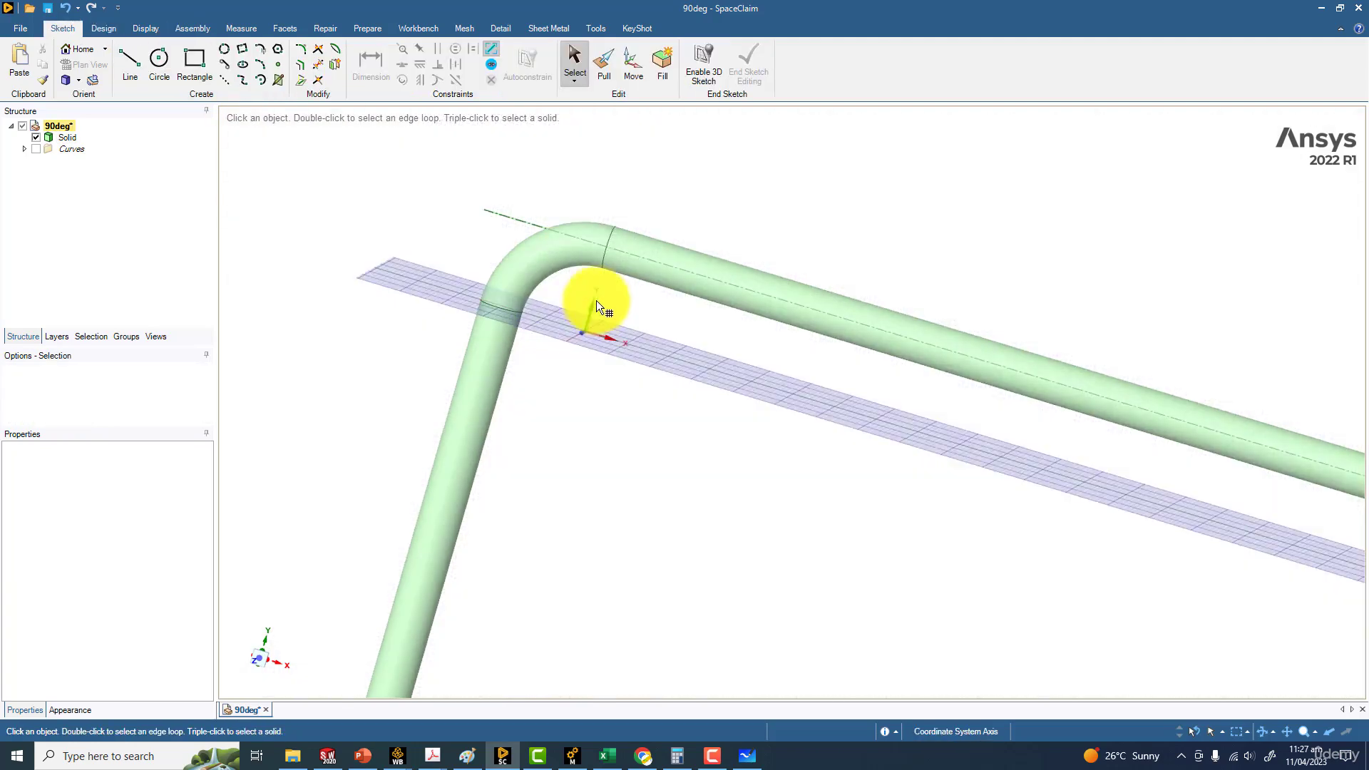
{"action": "left_click", "coordinate": [607, 260]}
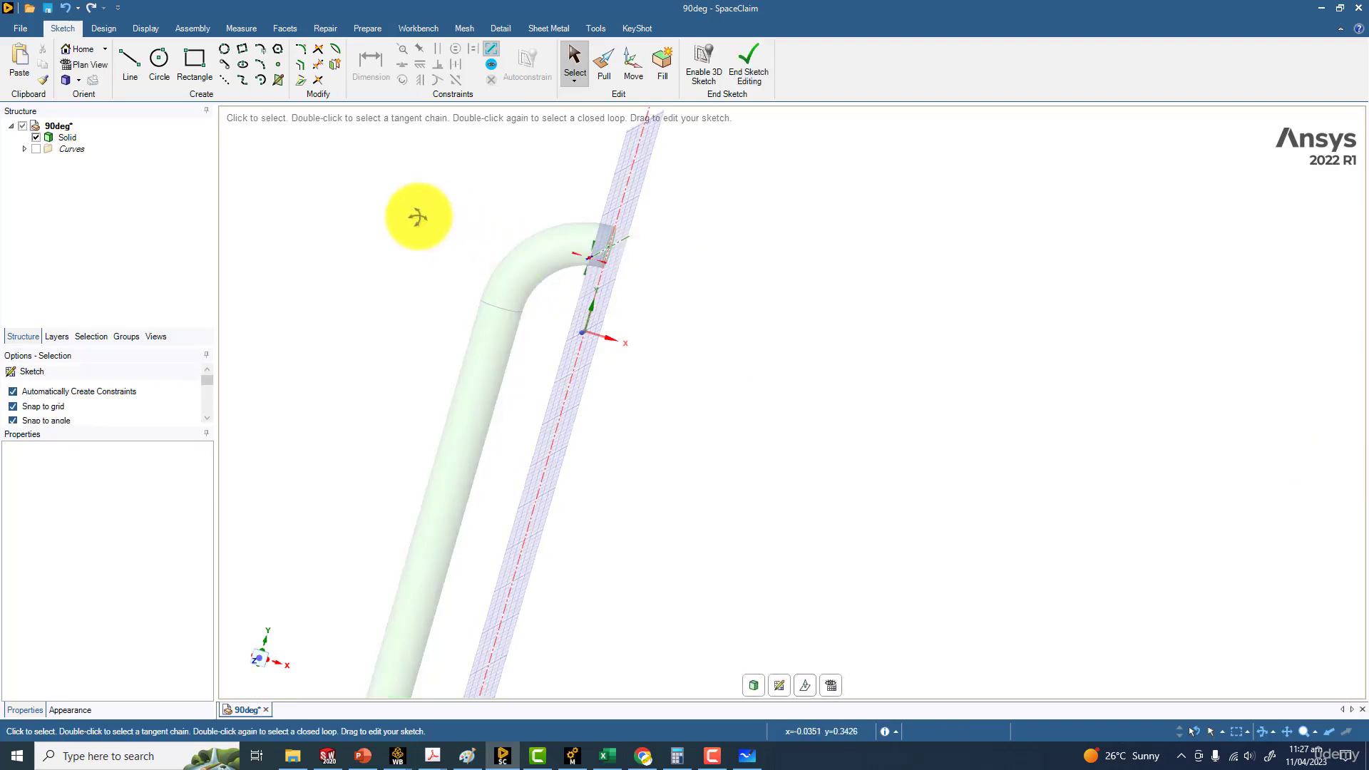
{"action": "mouse_move", "coordinate": [914, 351]}
{"action": "middle_mouse_down"}
{"action": "mouse_move", "coordinate": [920, 397]}
{"action": "mouse_move", "coordinate": [889, 382]}
{"action": "mouse_move", "coordinate": [925, 363]}
{"action": "middle_mouse_up"}
{"action": "scroll", "coordinate": [890, 382], "scroll_direction": "up", "scroll_amount": 4}
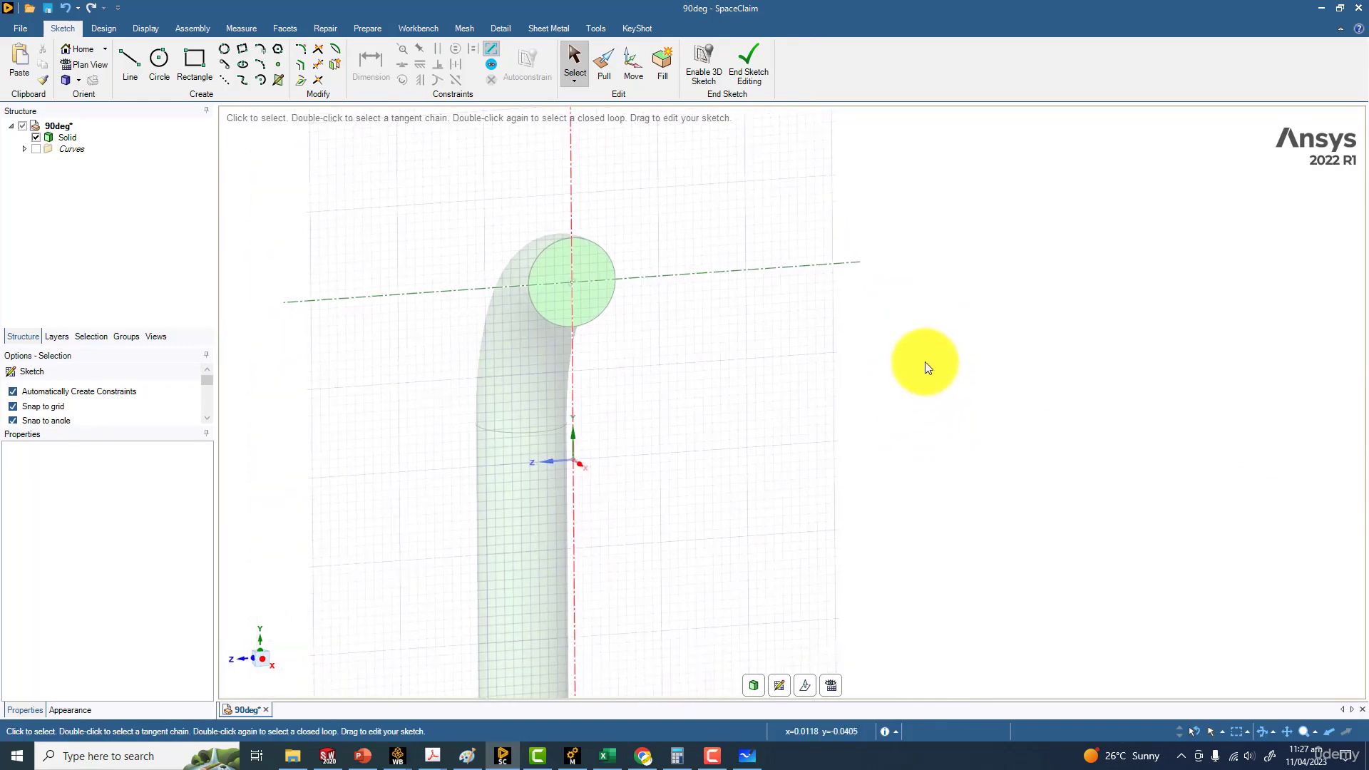
{"action": "left_click", "coordinate": [143, 66]}
{"action": "left_click", "coordinate": [575, 460]}
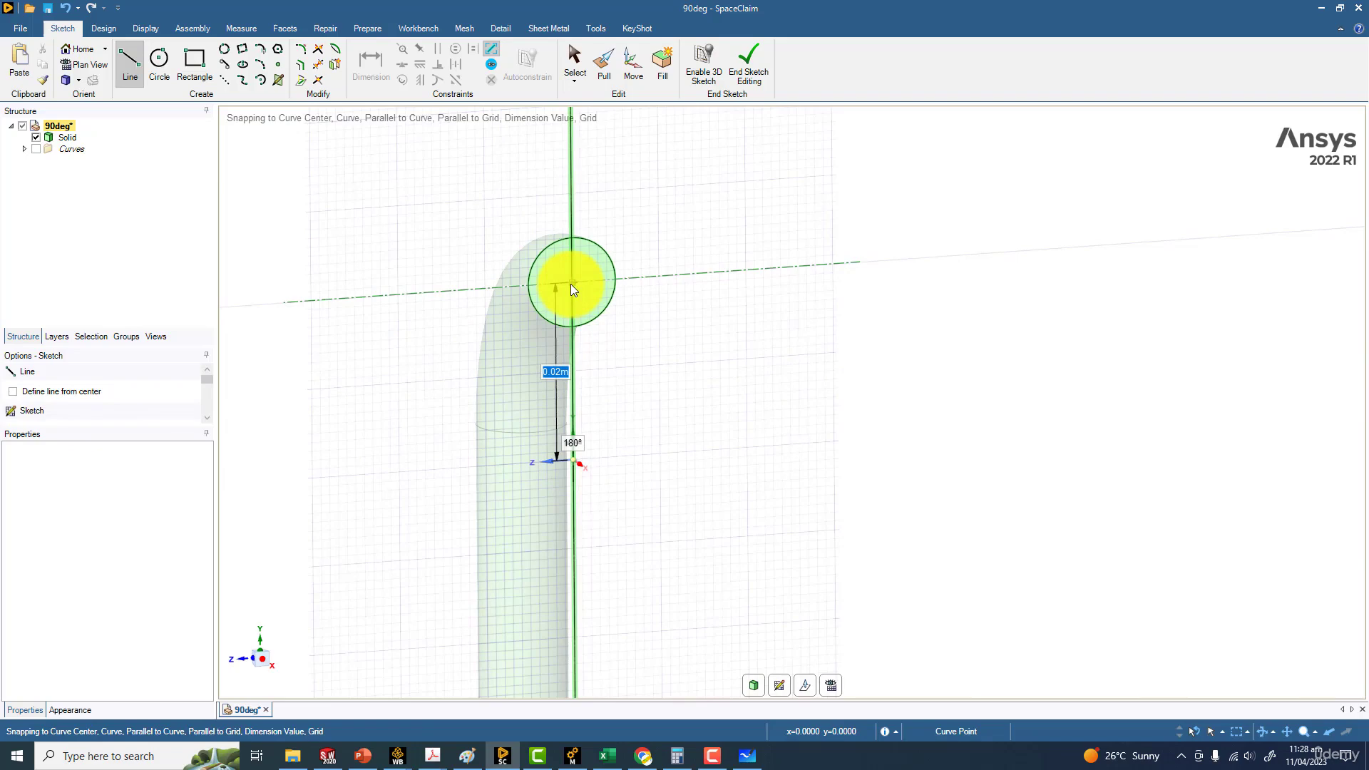
{"action": "left_click", "coordinate": [756, 684]}
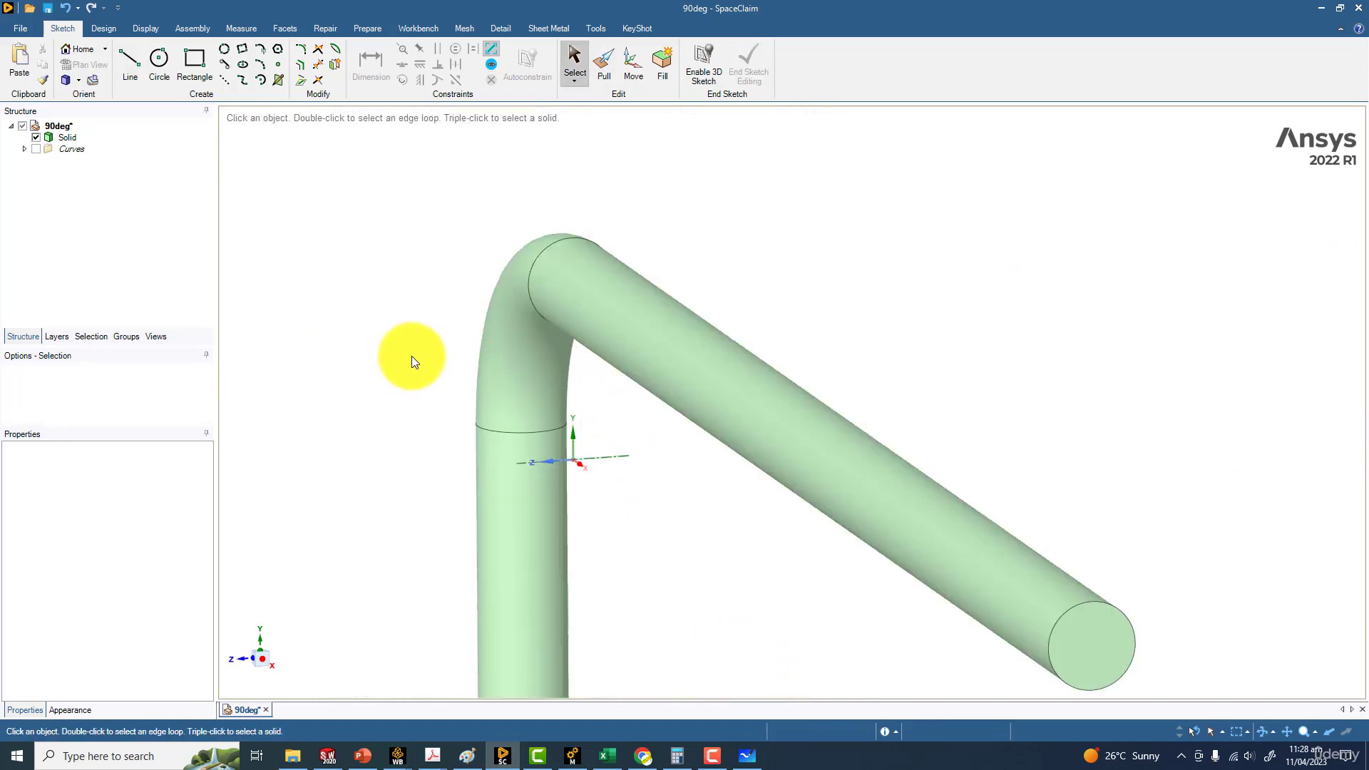
Create a named selection called Wall1 from the cylindrical face of the longer straight leg
{"action": "middle_click_drag", "start_coordinate": [342, 351], "coordinate": [729, 404]}
{"action": "middle_click_drag", "start_coordinate": [860, 483], "coordinate": [406, 207], "text": "ctrl"}
{"action": "middle_click_drag", "start_coordinate": [431, 258], "coordinate": [645, 400], "text": "ctrl"}
{"action": "scroll", "coordinate": [589, 396], "scroll_direction": "down", "scroll_amount": 2}
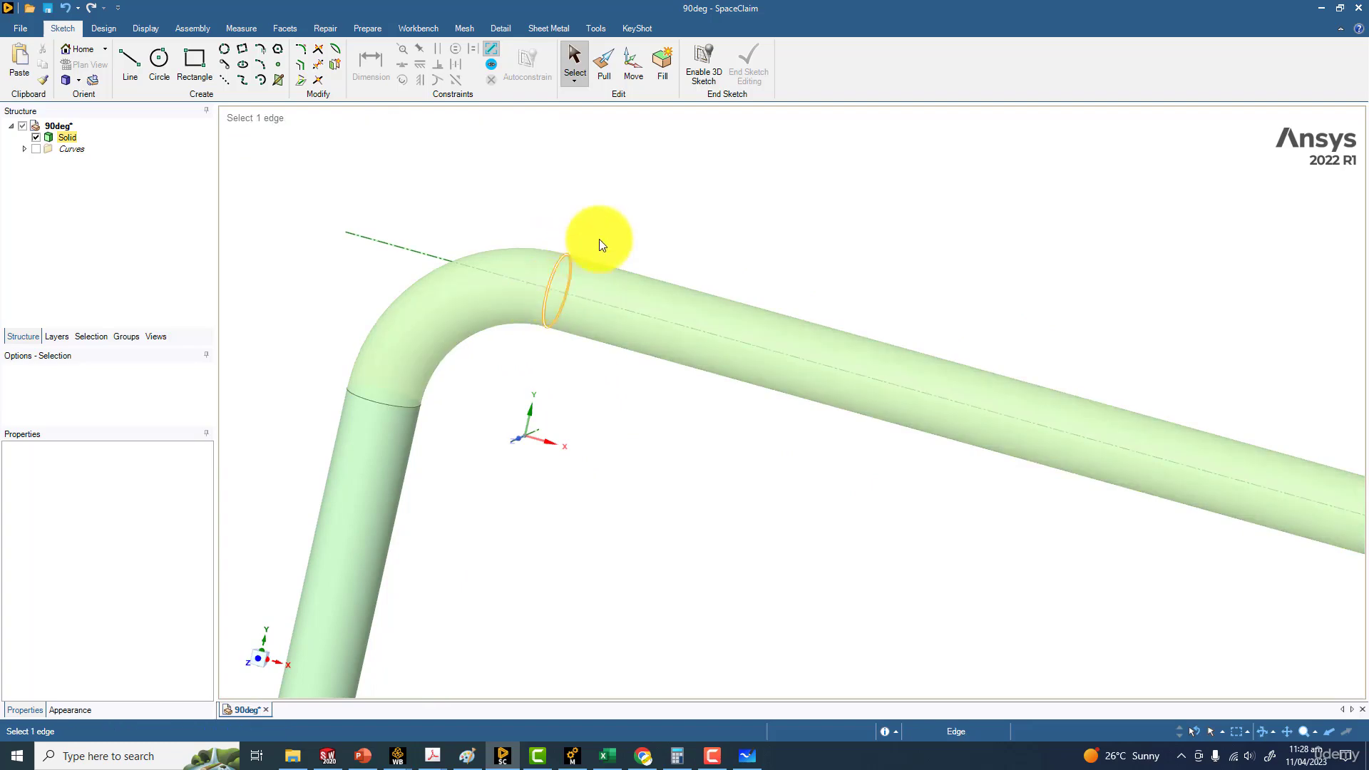
{"action": "left_click", "coordinate": [126, 337]}
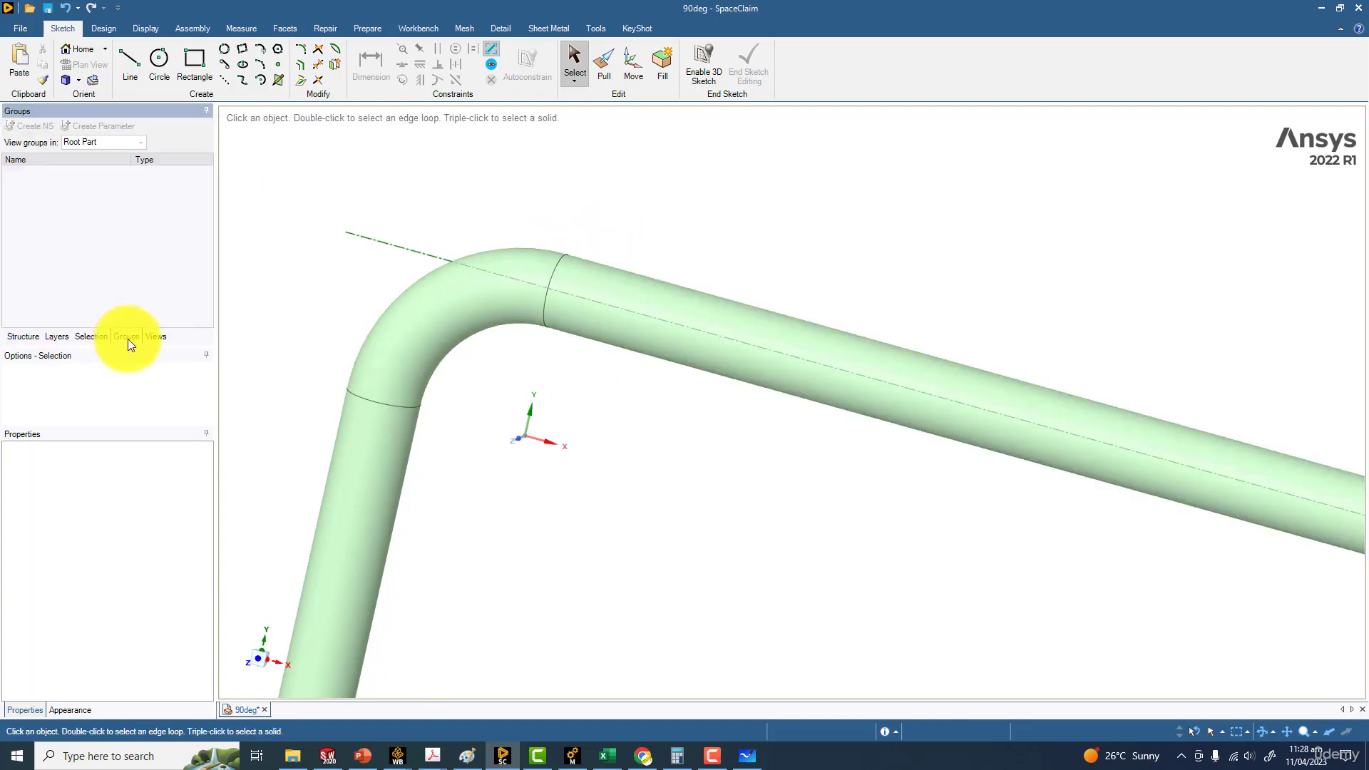
{"action": "scroll", "coordinate": [532, 461], "scroll_direction": "down", "scroll_amount": 5}
{"action": "middle_click_drag", "start_coordinate": [402, 323], "coordinate": [335, 177], "text": "ctrl"}
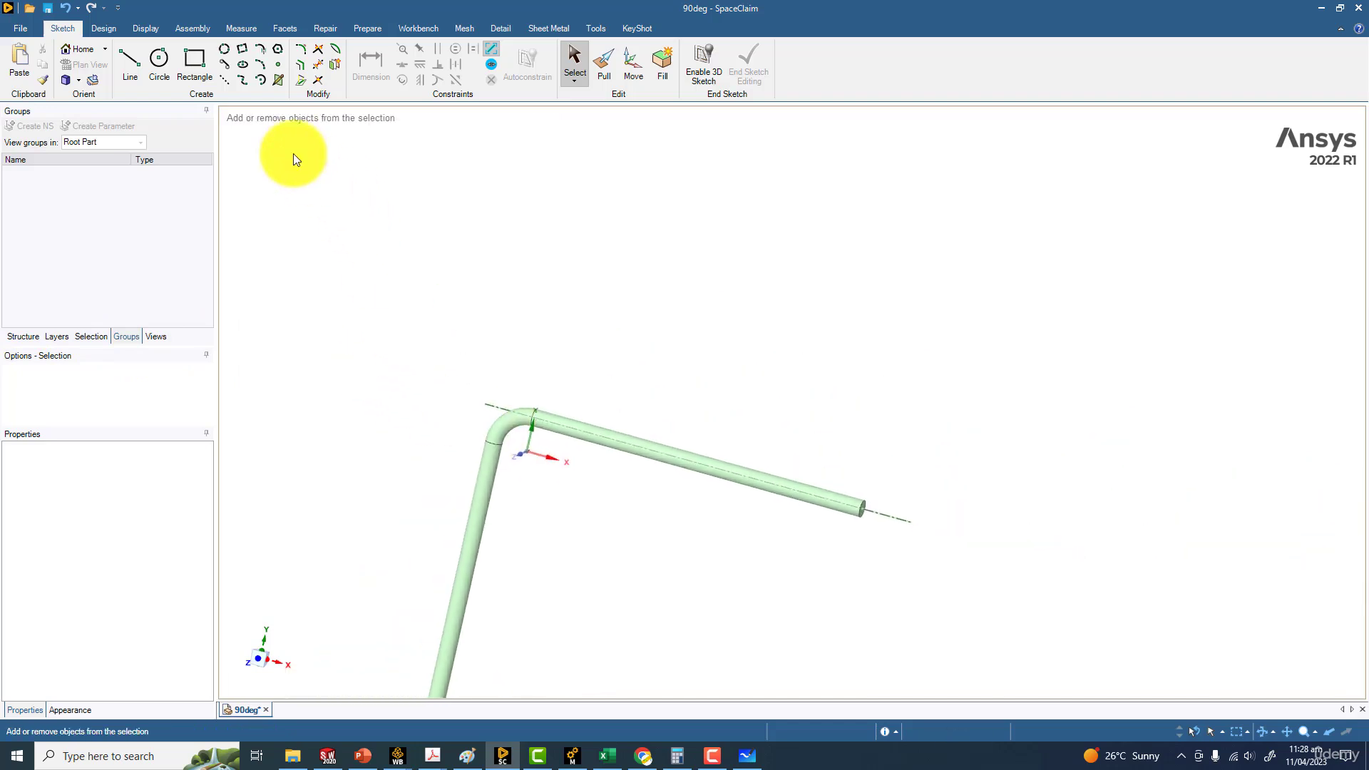
{"action": "left_click", "coordinate": [105, 33]}
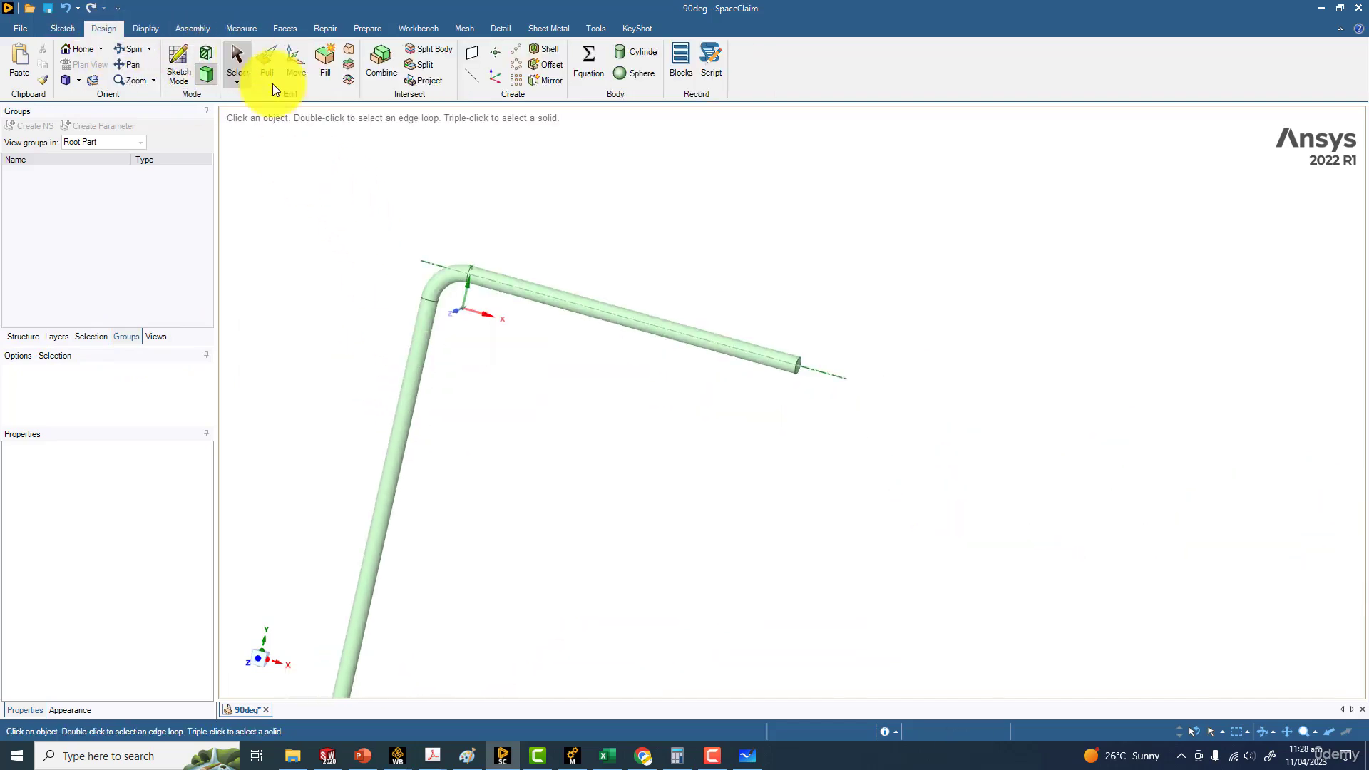
{"action": "left_click", "coordinate": [415, 385]}
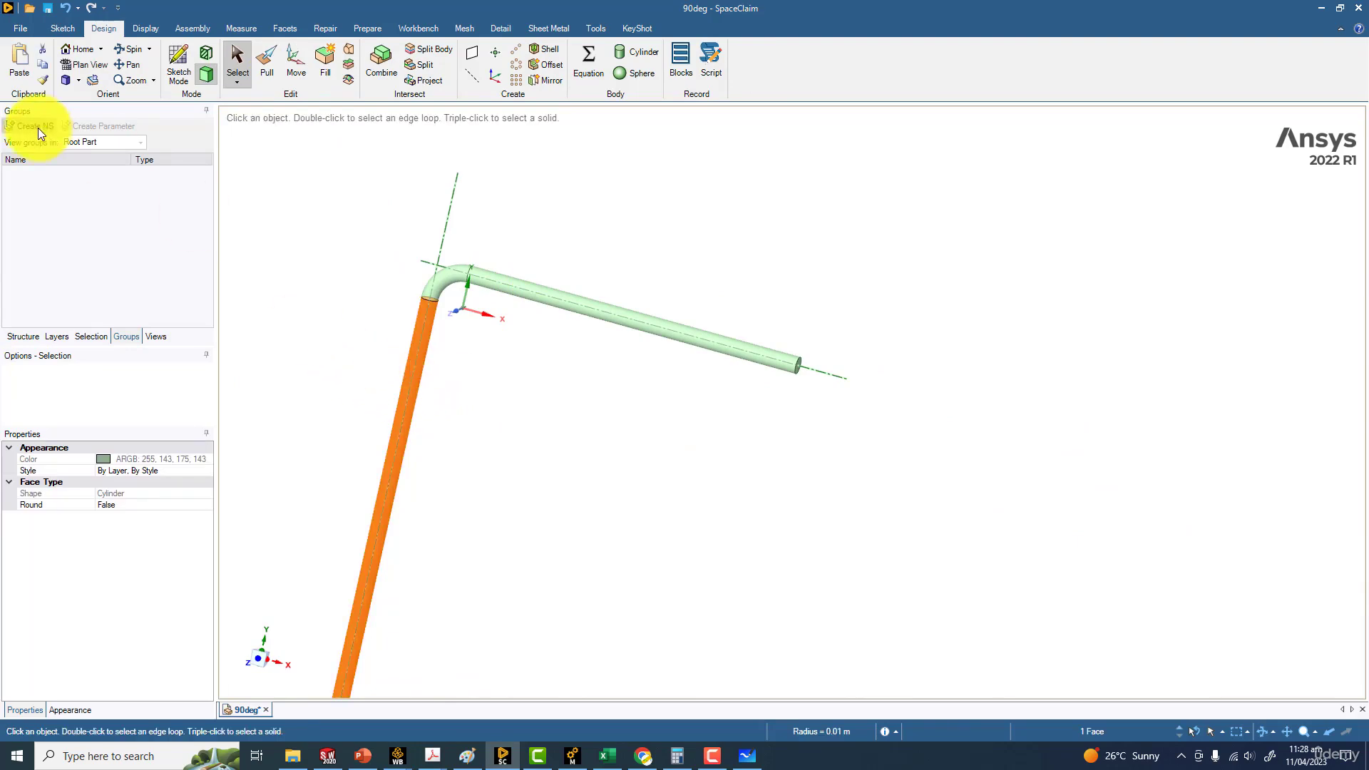
{"action": "left_click", "coordinate": [28, 126]}
{"action": "type", "text": "Wall"}
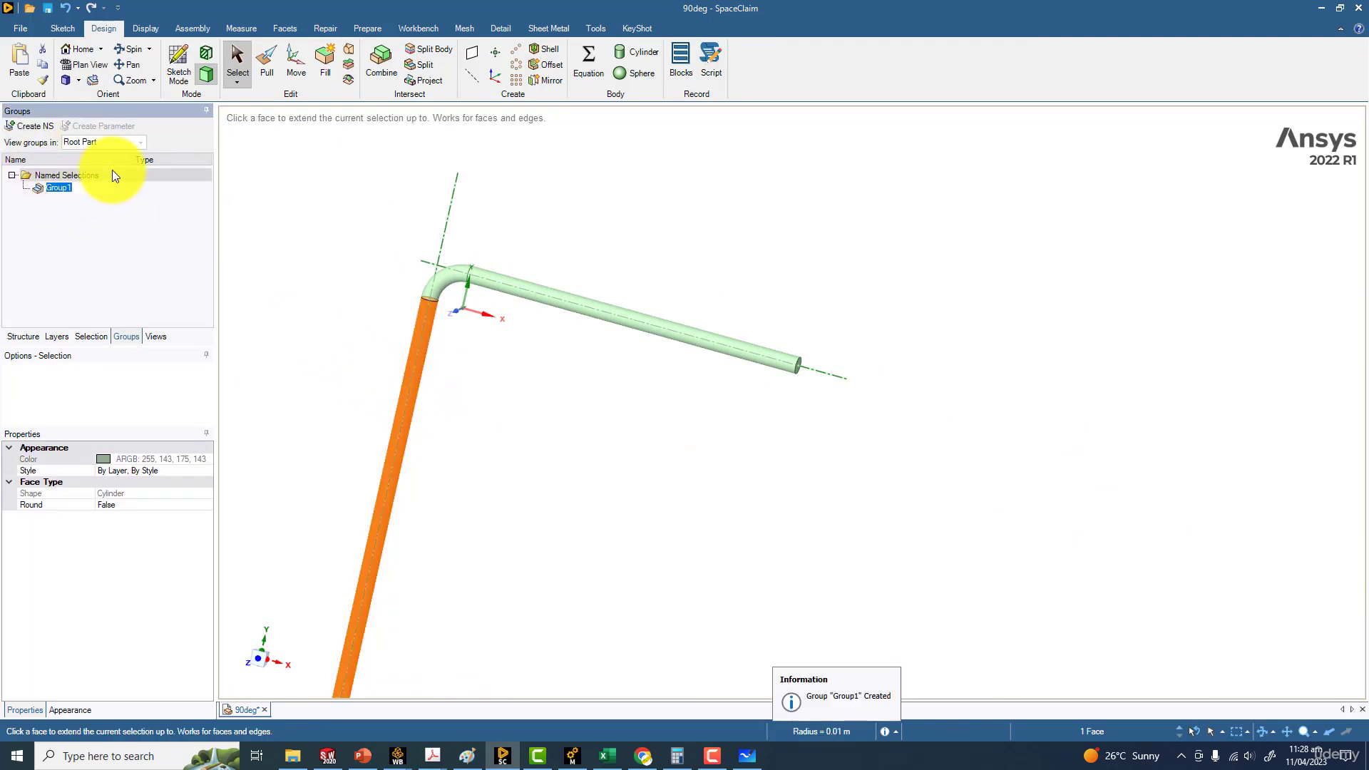
{"action": "key", "text": "BackSpace"}
{"action": "key", "text": "BackSpace"}
{"action": "key", "text": "BackSpace"}
{"action": "type", "text": "al"}
{"action": "key", "text": "Return"}
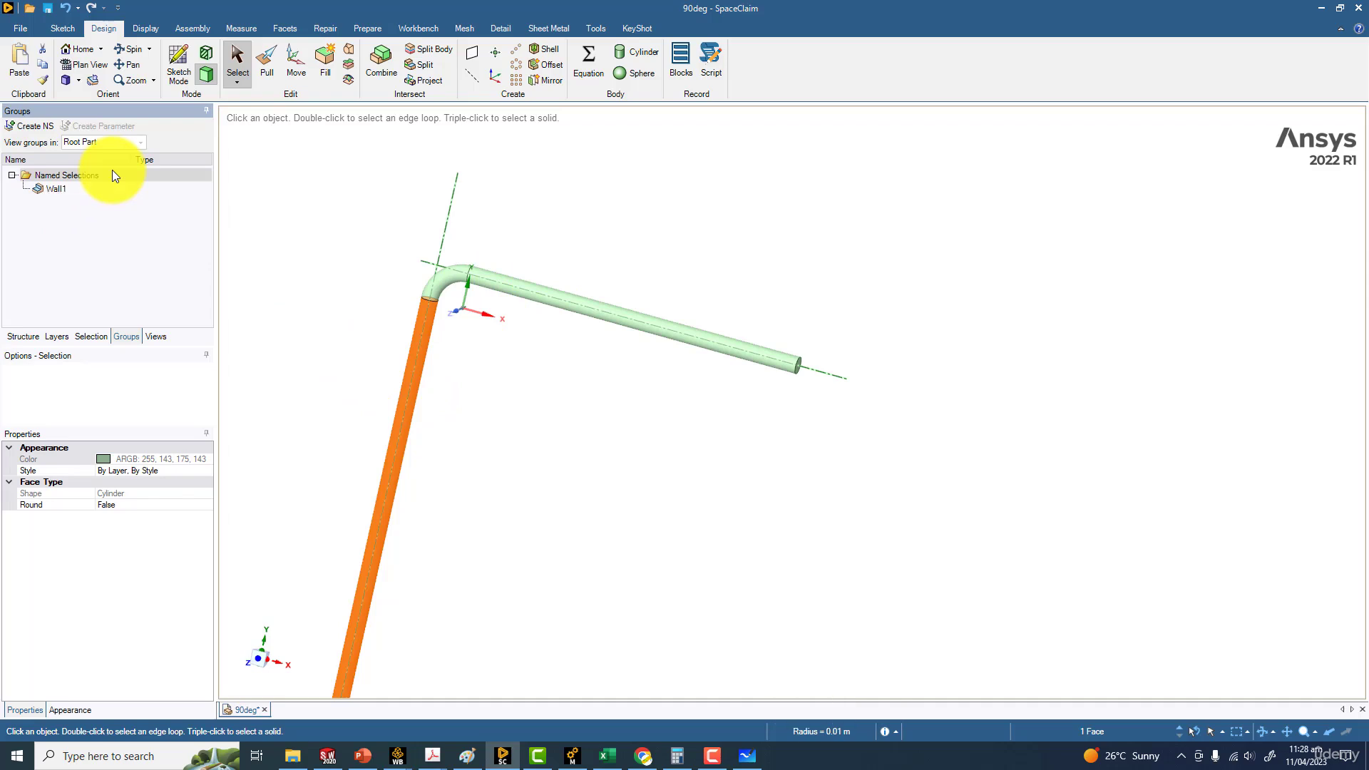
Create a named selection called Wall2 from the cylindrical face of the shorter straight leg
{"action": "left_click", "coordinate": [529, 284]}
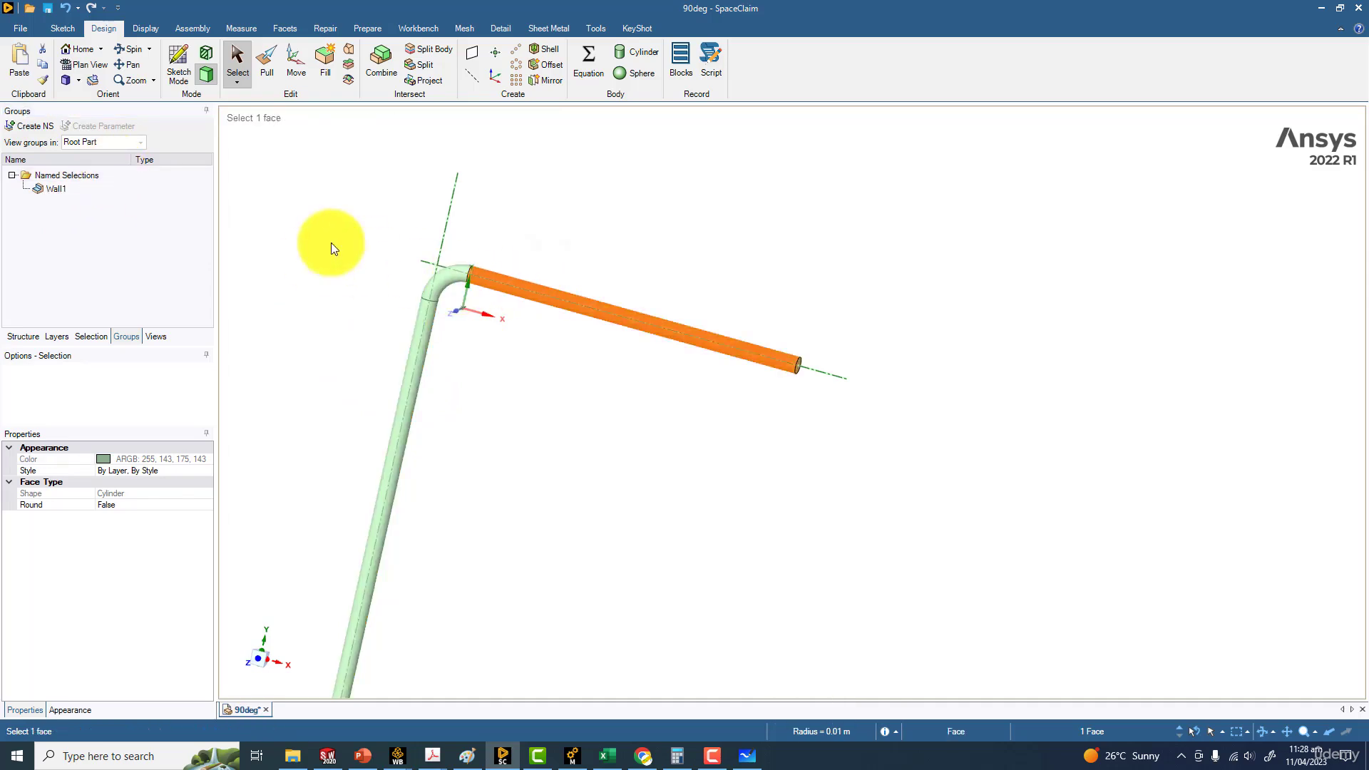
{"action": "left_click", "coordinate": [36, 127]}
{"action": "type", "text": "Wall2"}
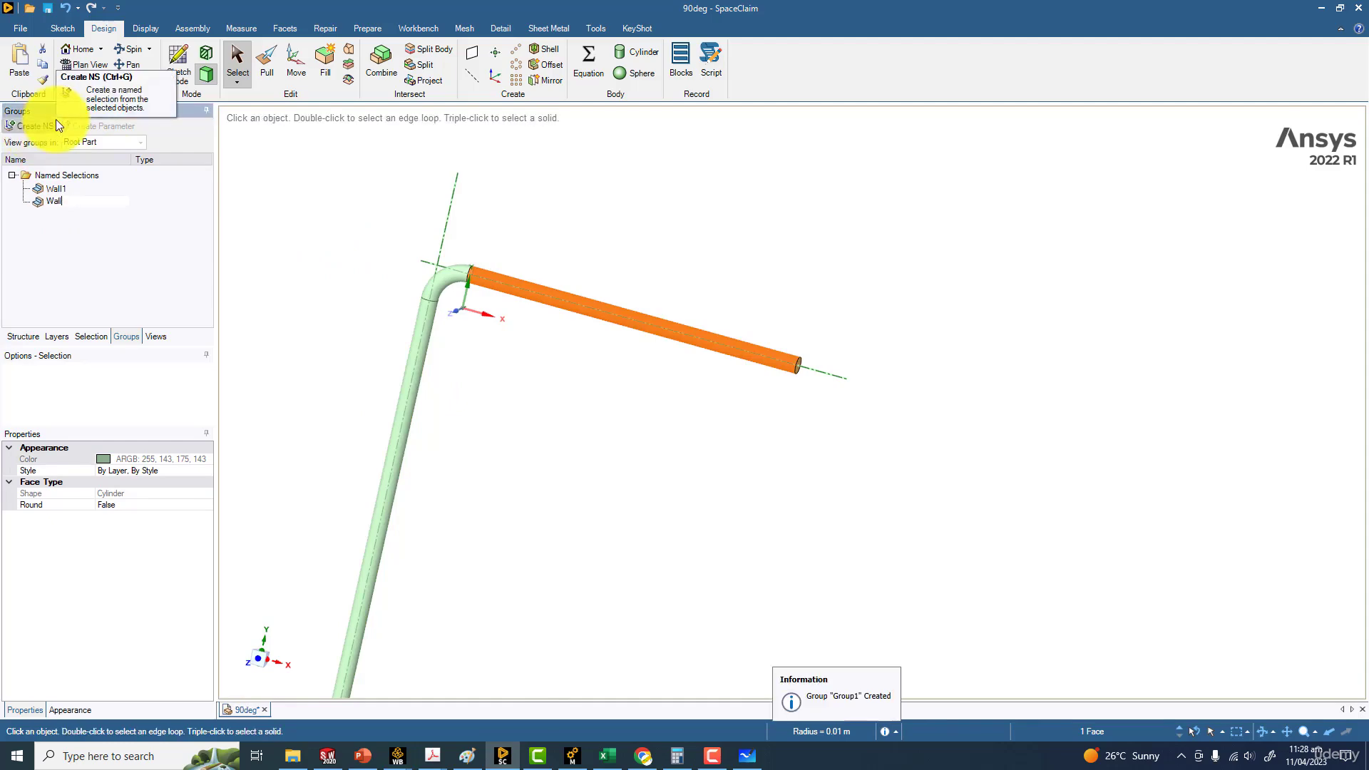
{"action": "key", "text": "Return"}
{"action": "left_click", "coordinate": [254, 236]}
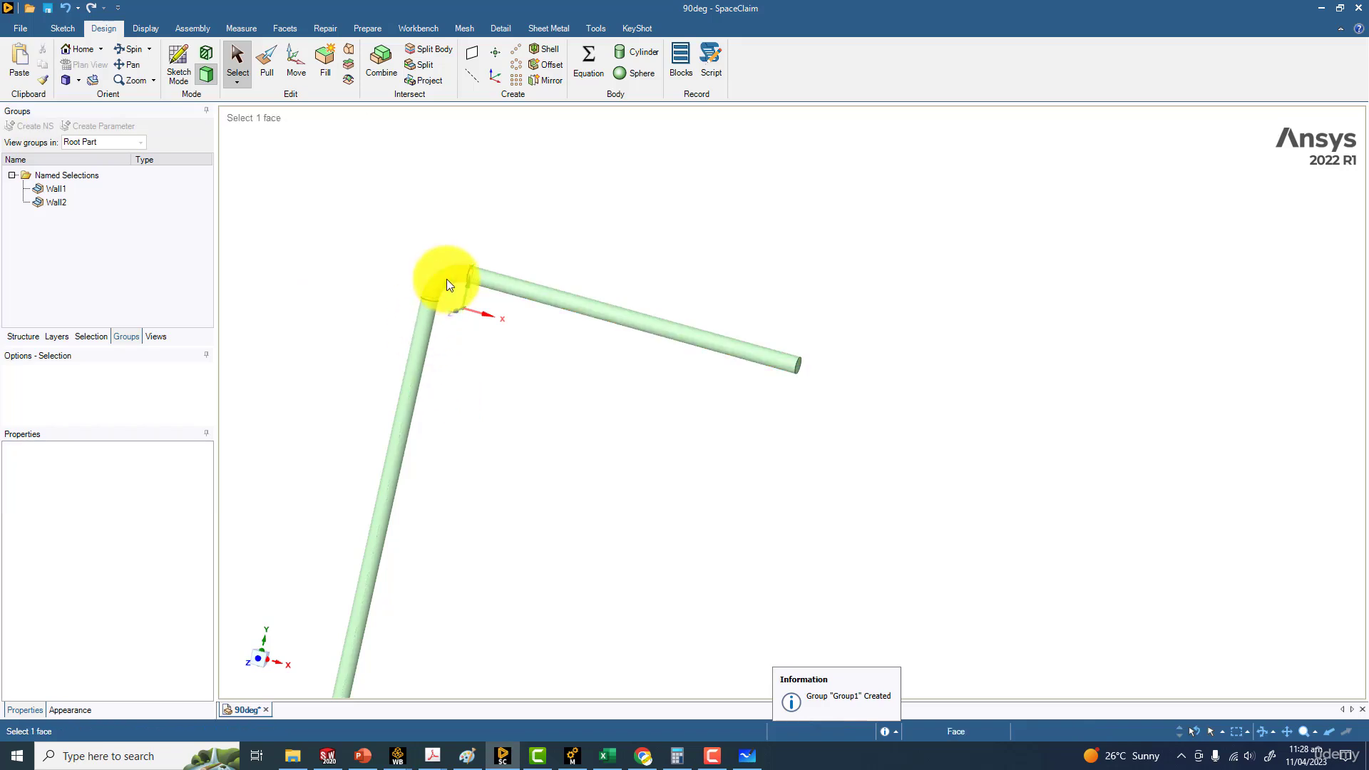
Create a named selection called Bend from the curved elbow face between the two legs
{"action": "left_click", "coordinate": [446, 281]}
{"action": "left_click", "coordinate": [35, 126]}
{"action": "type", "text": "Bend"}
{"action": "key", "text": "Return"}
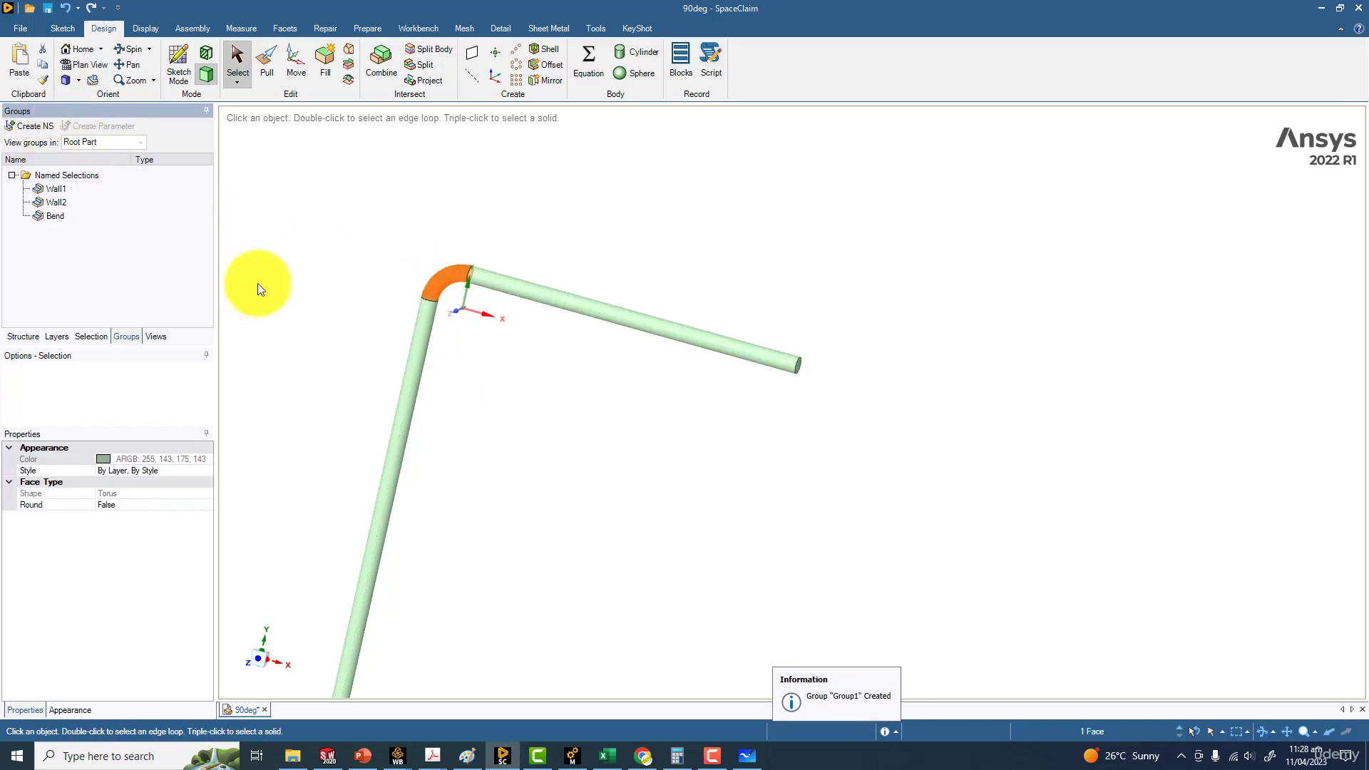
Create a named selection called Outlet from the circular end face of the shorter straight leg
{"action": "scroll", "coordinate": [834, 392], "scroll_direction": "up", "scroll_amount": 5}
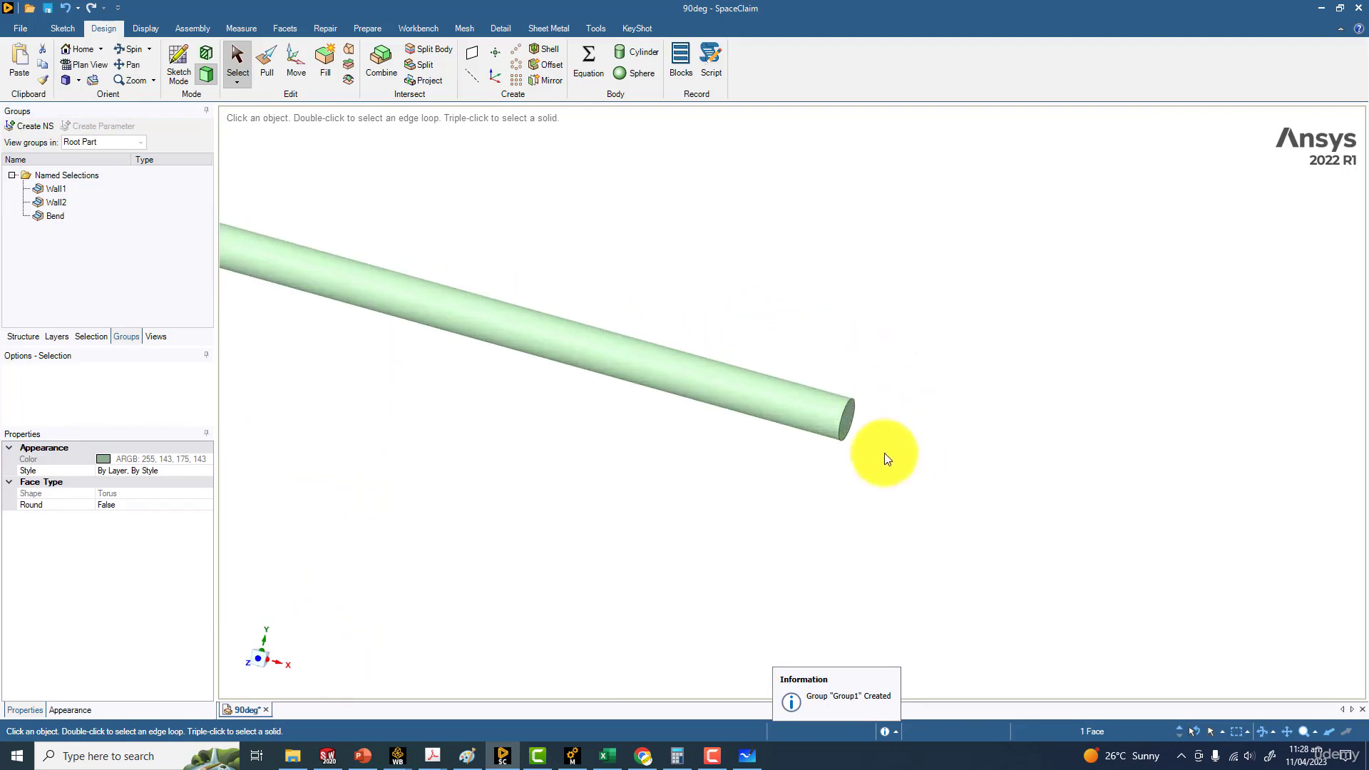
{"action": "left_click", "coordinate": [850, 422]}
{"action": "left_click", "coordinate": [39, 126]}
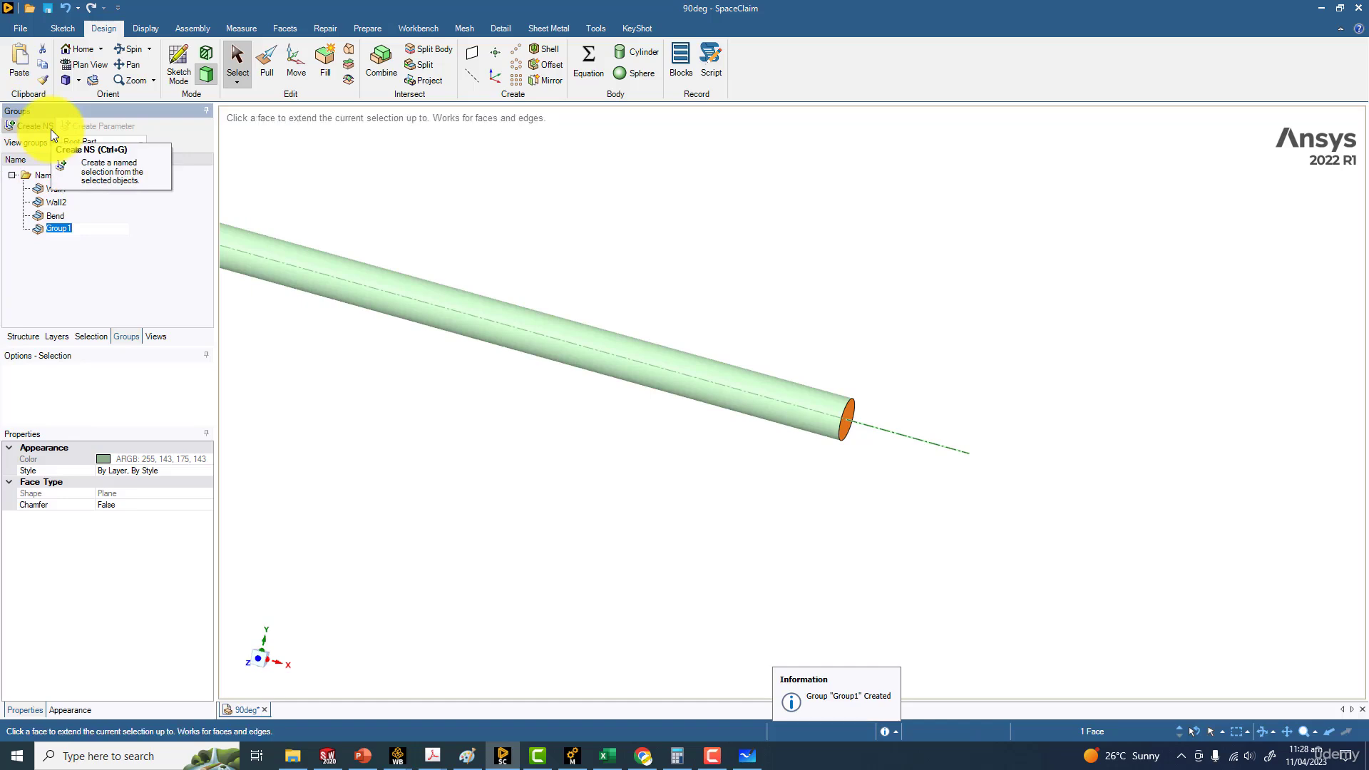
{"action": "type", "text": "Outlet"}
{"action": "key", "text": "Return"}
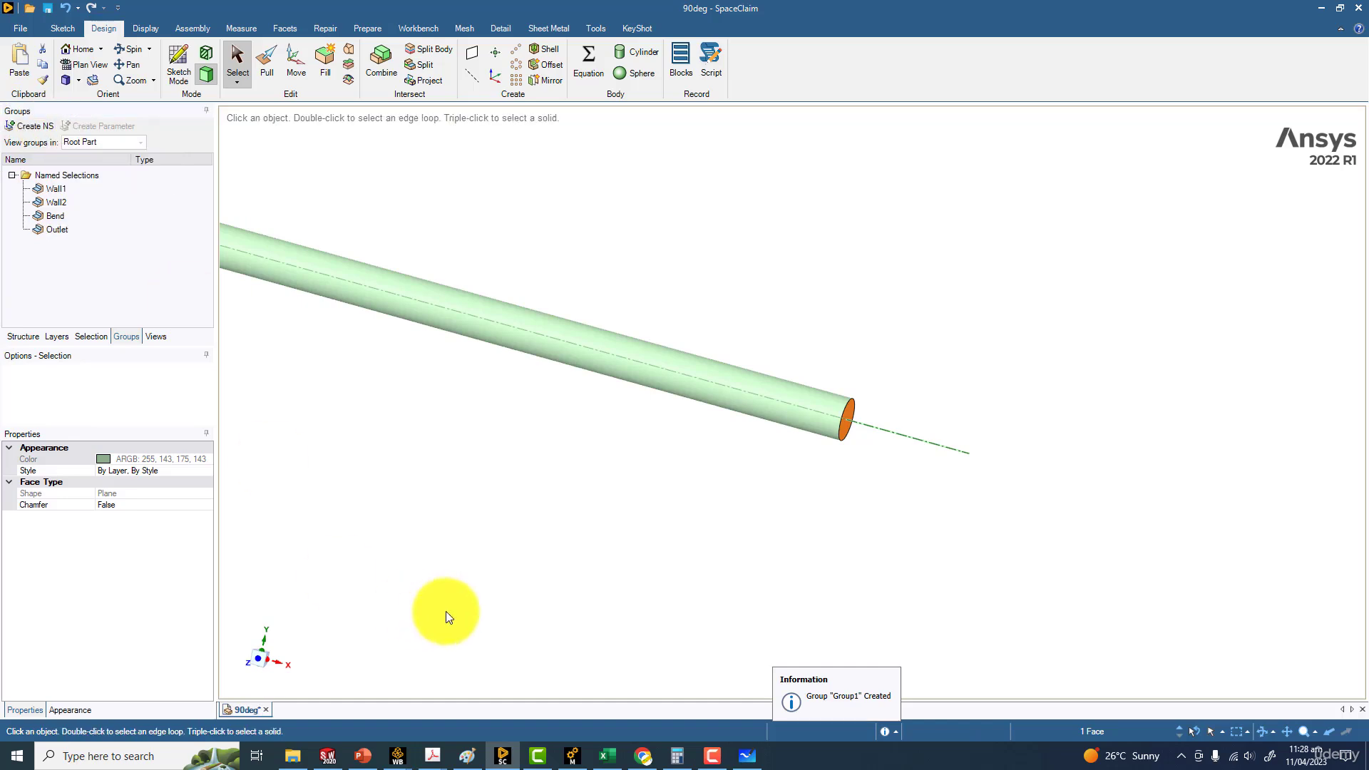
Create a named selection called Inlet from the circular end face of the longer straight leg and save the design
{"action": "scroll", "coordinate": [428, 606], "scroll_direction": "down", "scroll_amount": 6}
{"action": "middle_click_drag", "start_coordinate": [378, 556], "coordinate": [663, 440], "text": "ctrl"}
{"action": "left_click", "coordinate": [687, 378]}
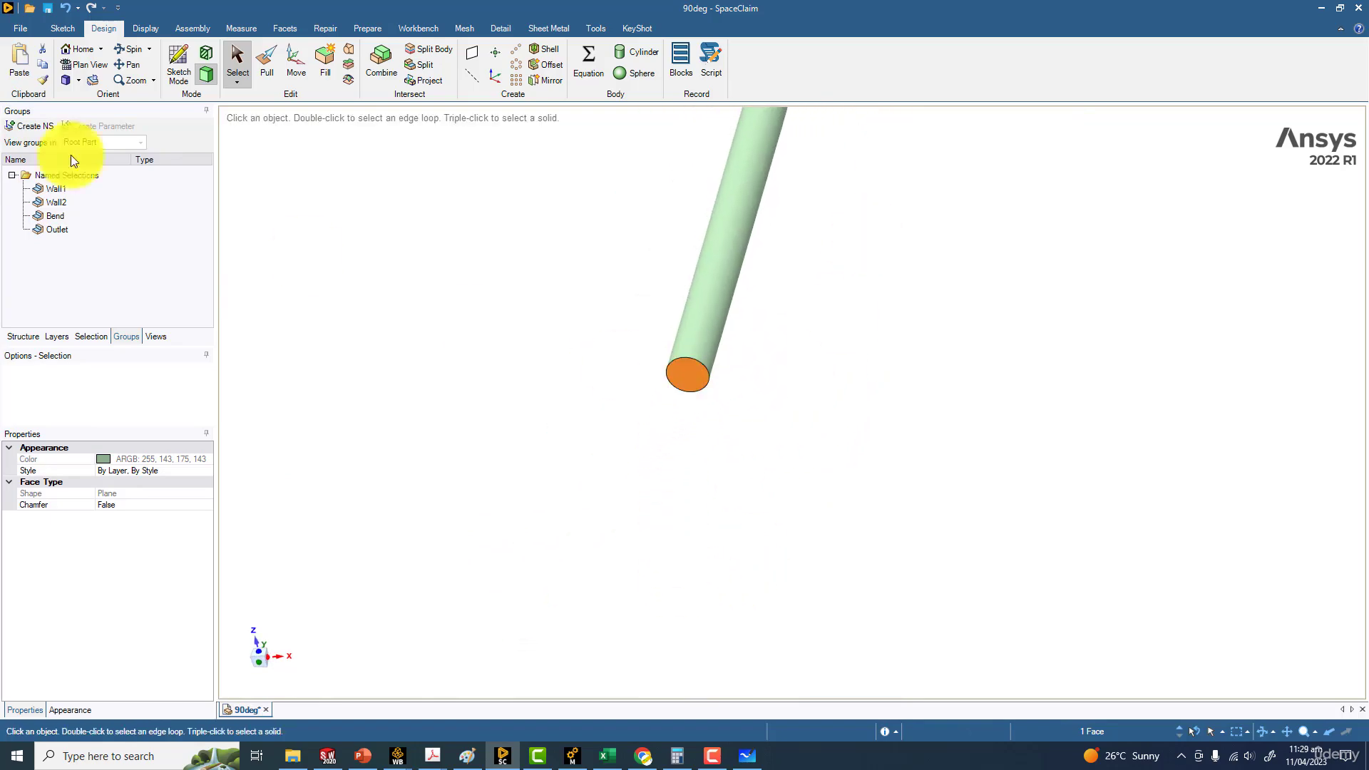
{"action": "left_click", "coordinate": [34, 128]}
{"action": "type", "text": "Inlet"}
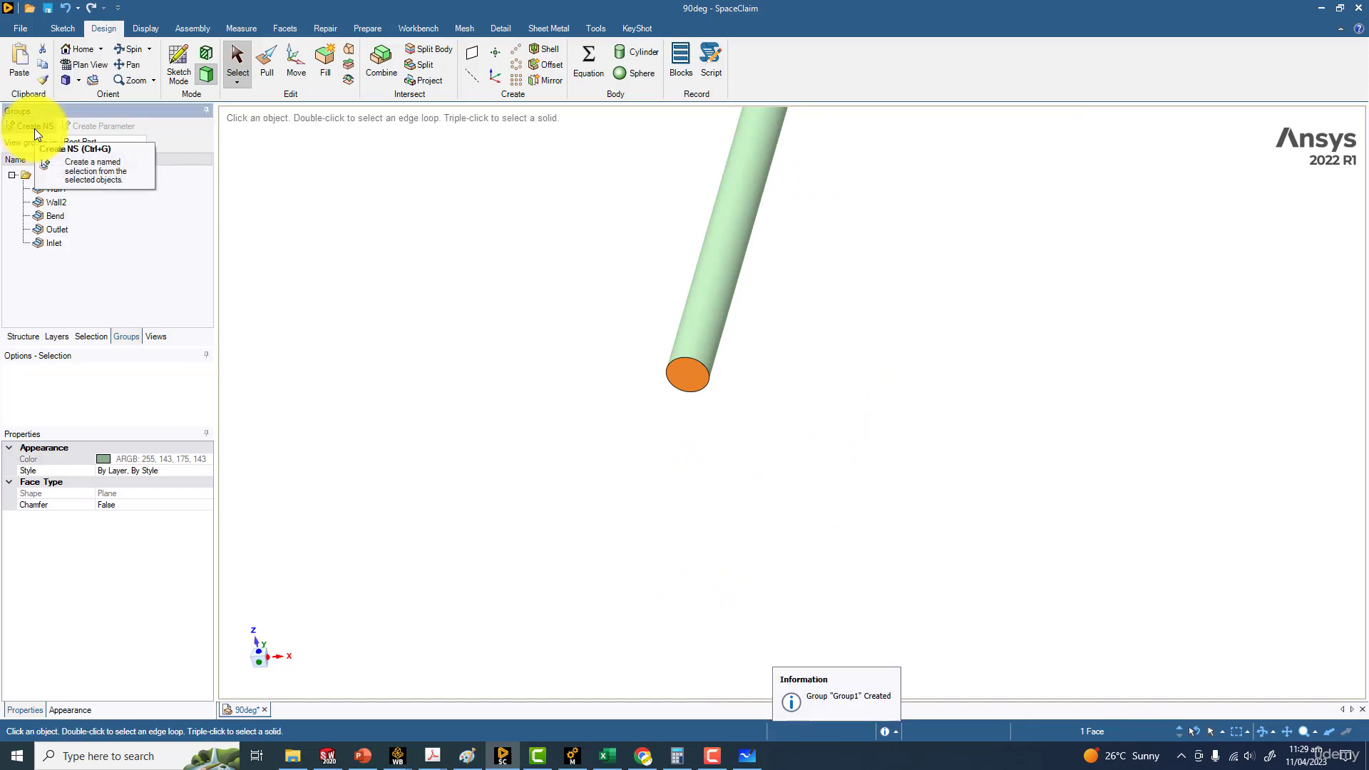
{"action": "key", "text": "Return"}
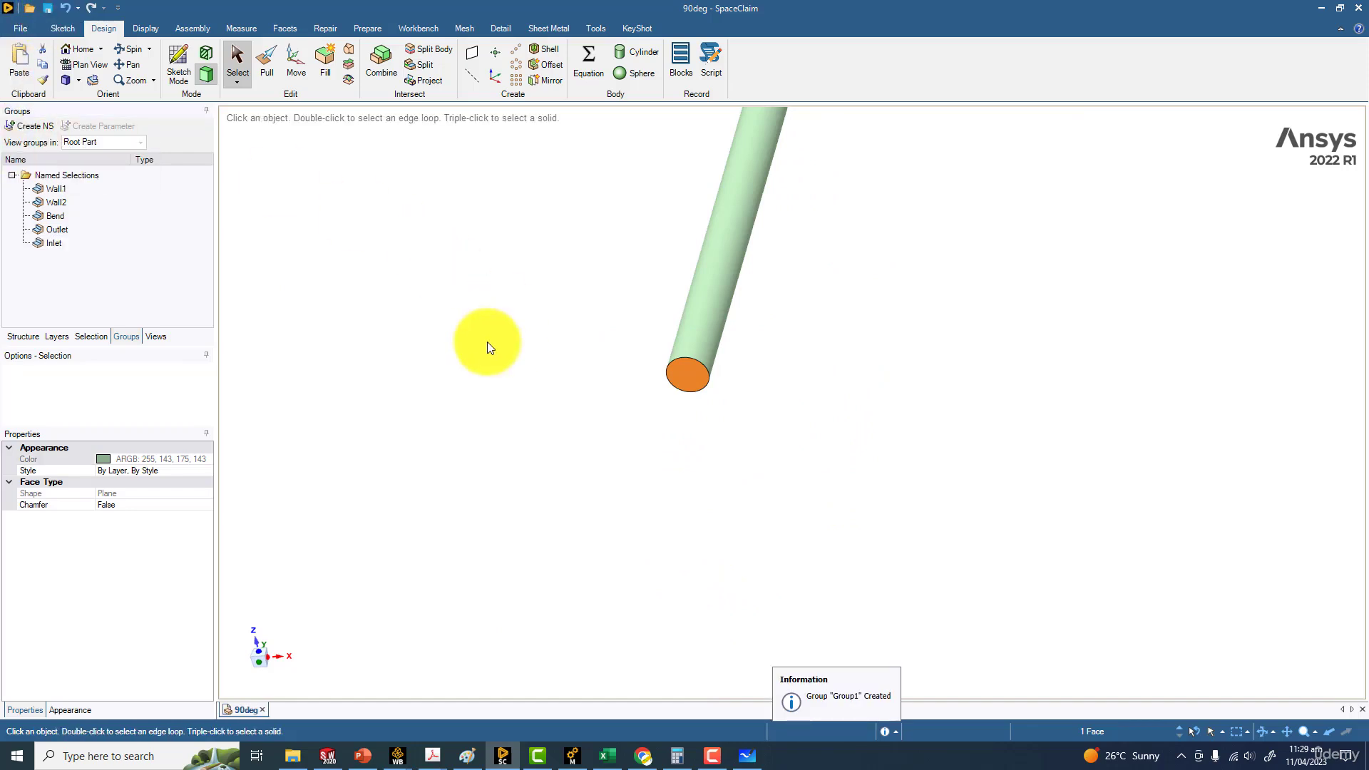
Find Workbench 2022 R1 on the computer and launch it
{"action": "middle_click_drag", "start_coordinate": [584, 406], "coordinate": [438, 455], "text": "shift"}
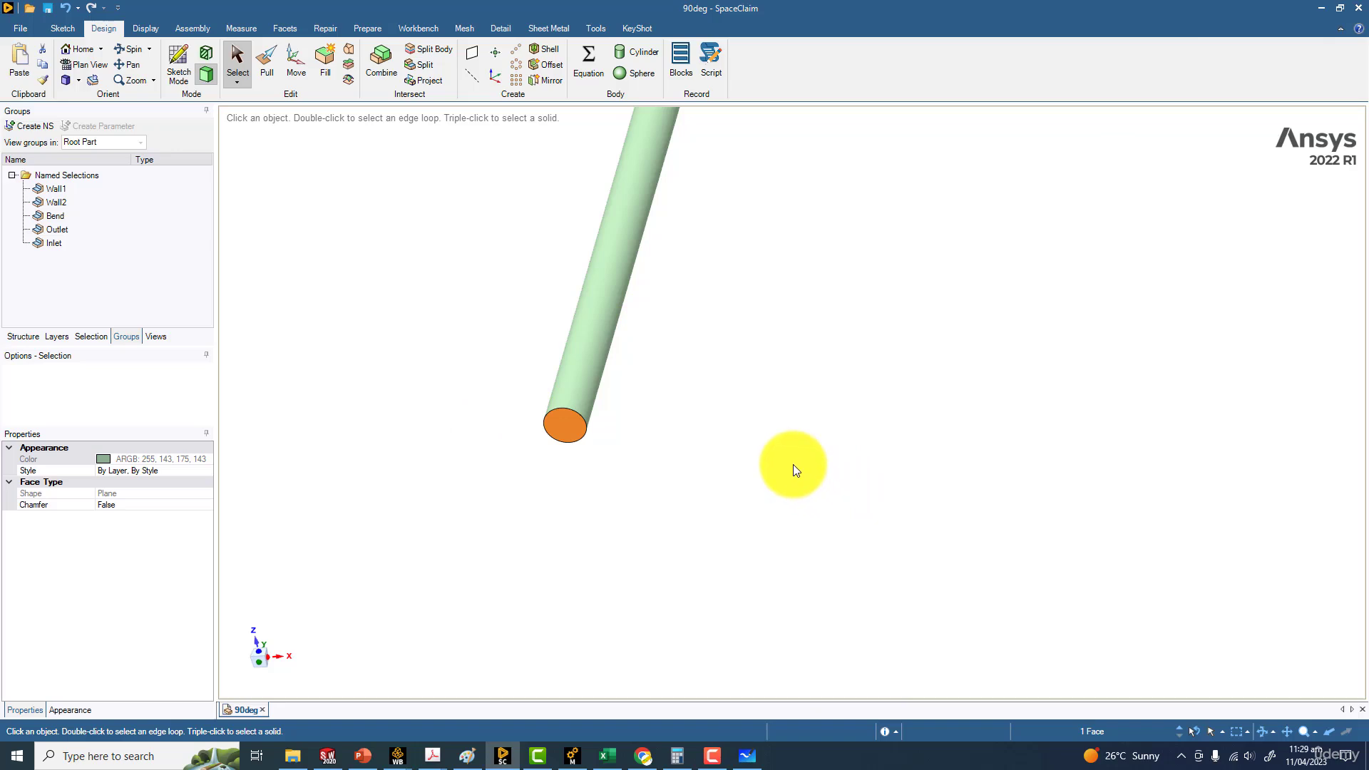
{"action": "left_click", "coordinate": [136, 756]}
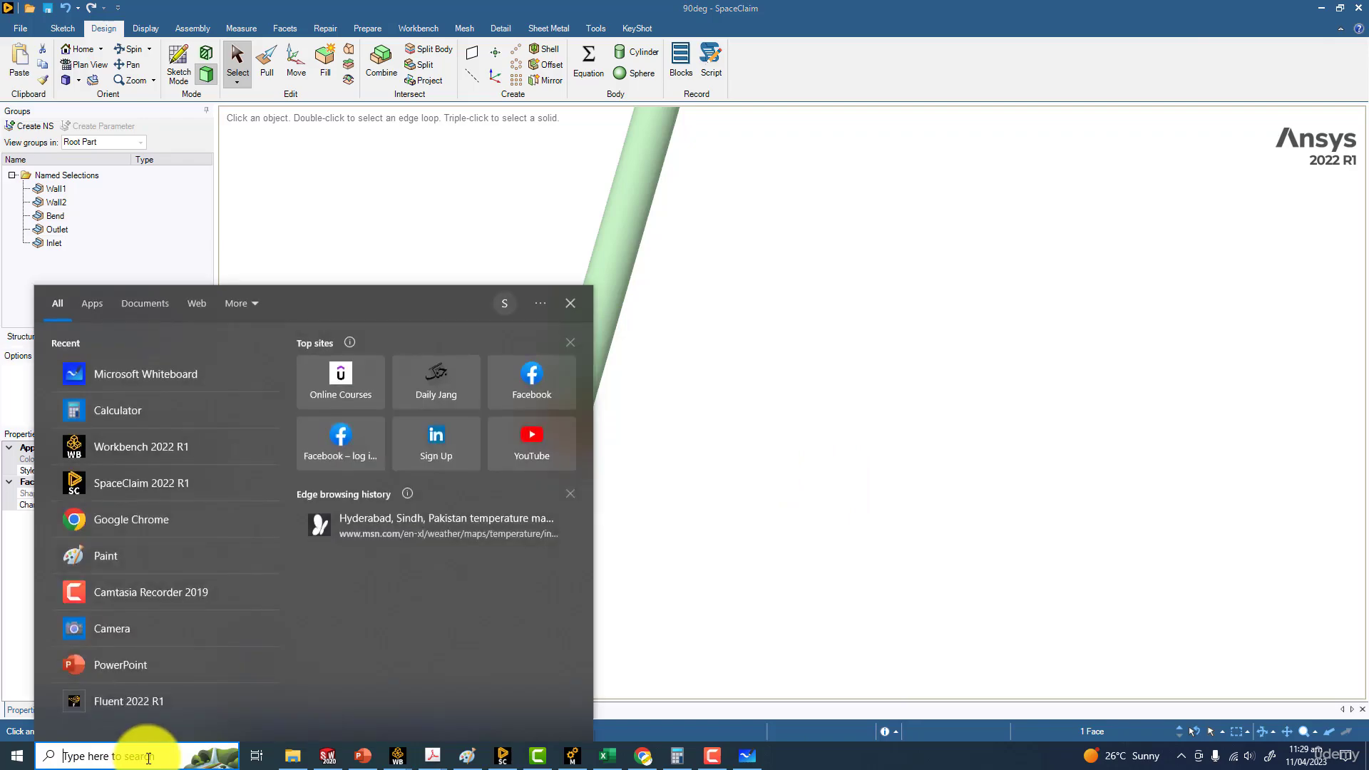
{"action": "type", "text": "workbench"}
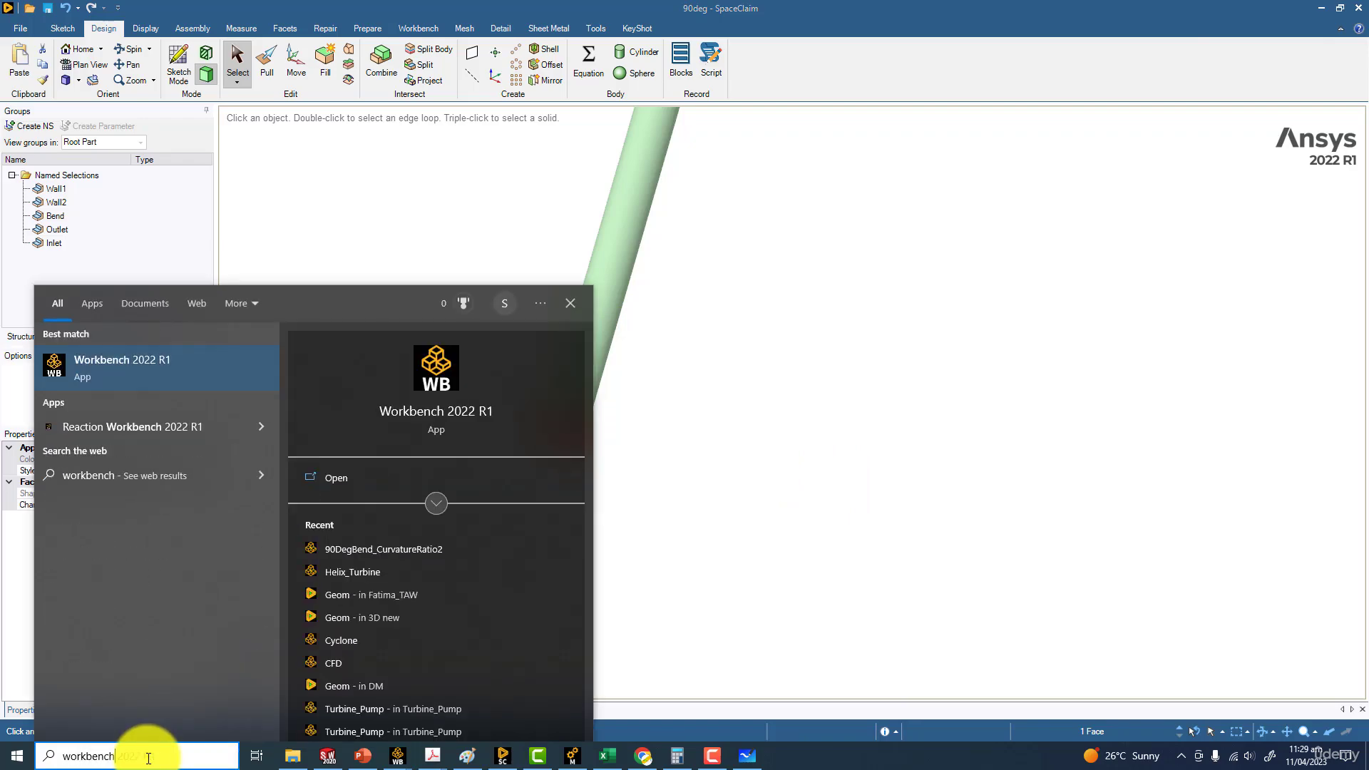
{"action": "key", "text": "Return"}
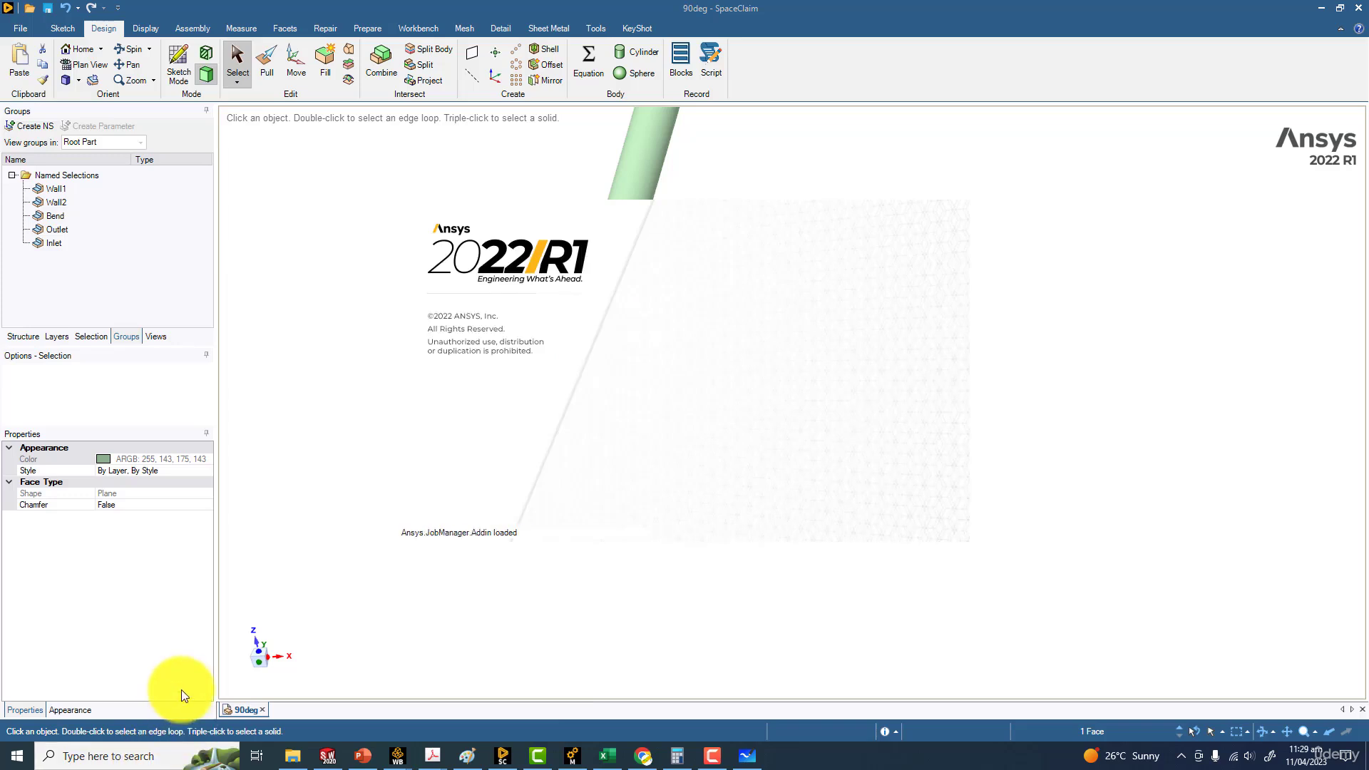